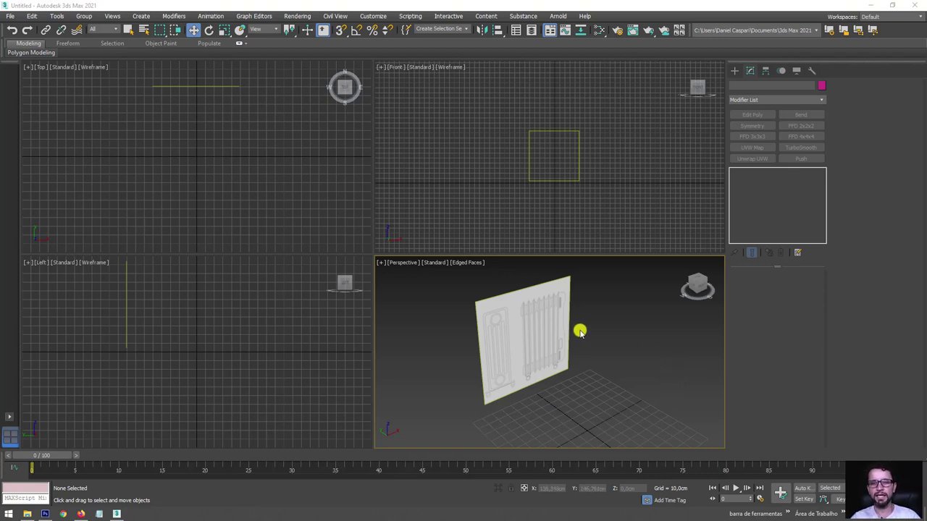
Step: Orbit the Perspective view to face the radiator reference plane and zoom in on it
alt+middle_drag(606, 376, 567, 362)
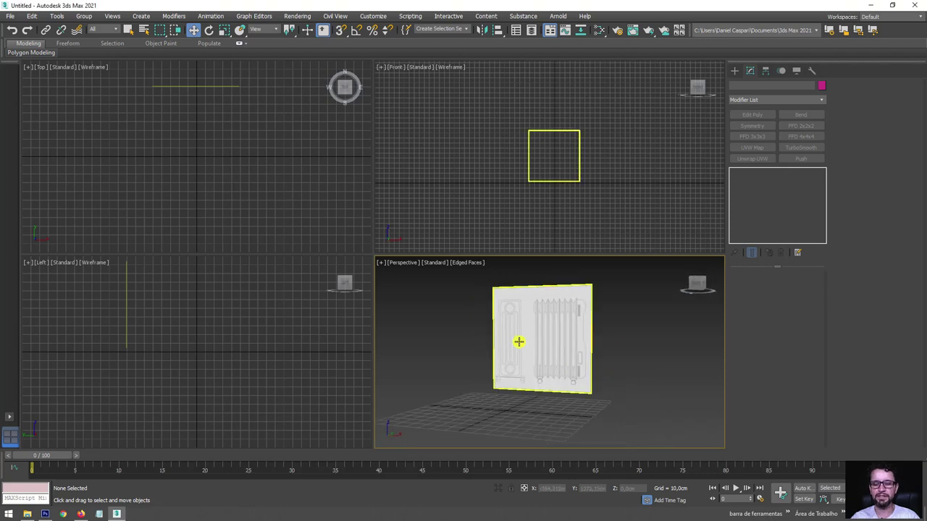
scroll(521, 341, up, 2)
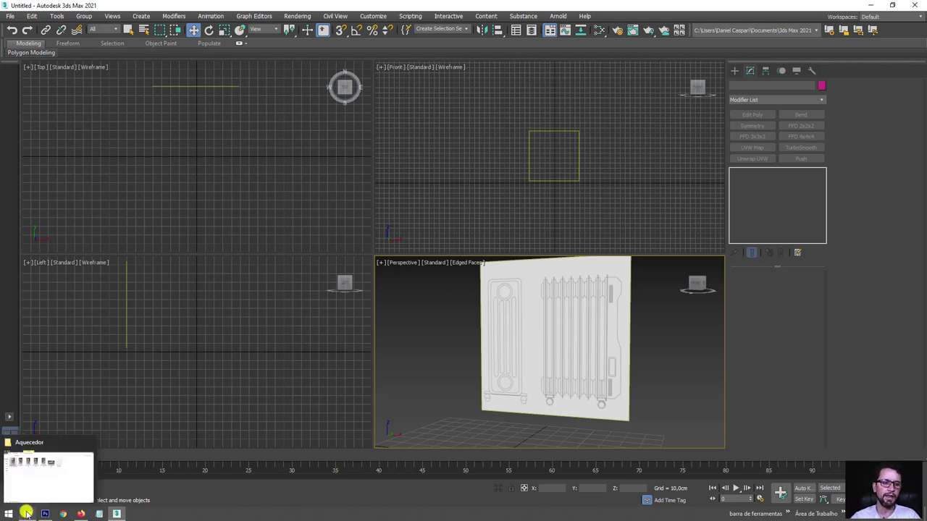
Step: Restore the Aquecedor photo folder window from the taskbar
click(26, 513)
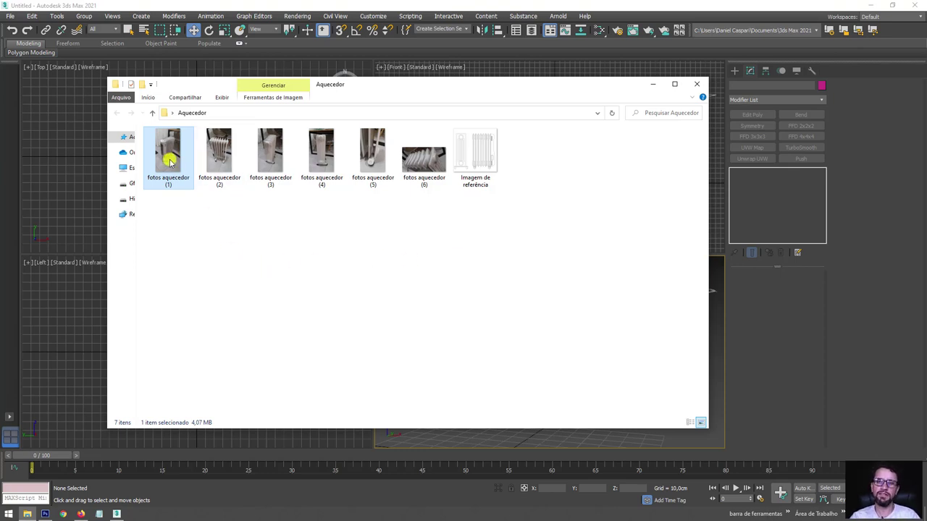
mouse_move(168, 154)
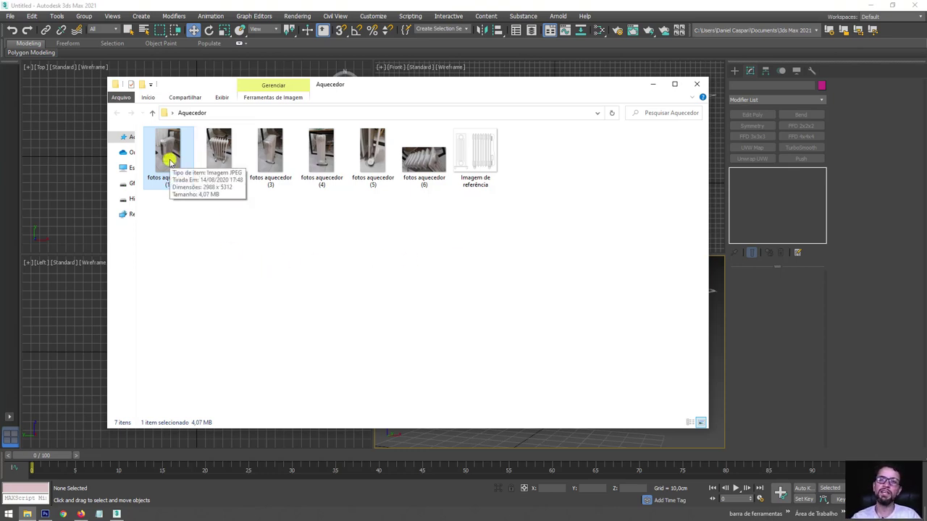
Step: Open 'fotos aquecedor (1)', step through to photo (4) and zoom in on its top
double_click(169, 160)
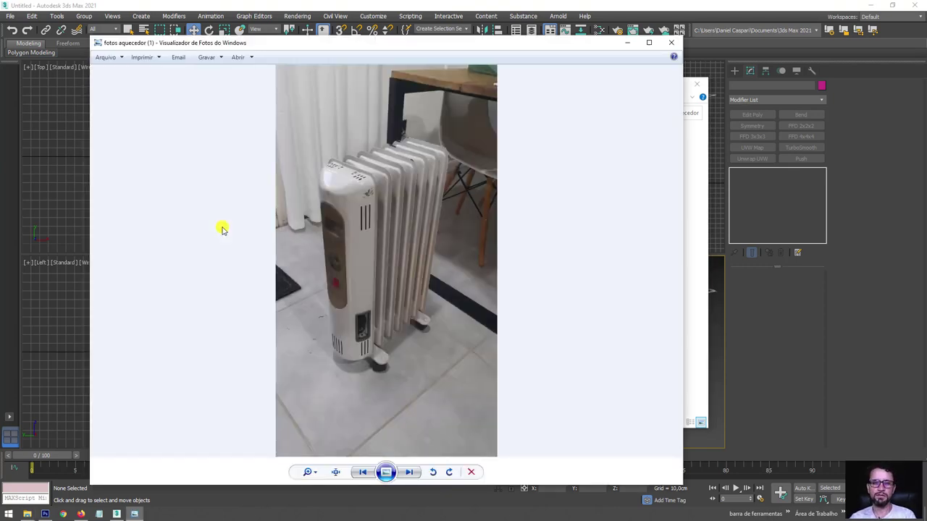
key(Right)
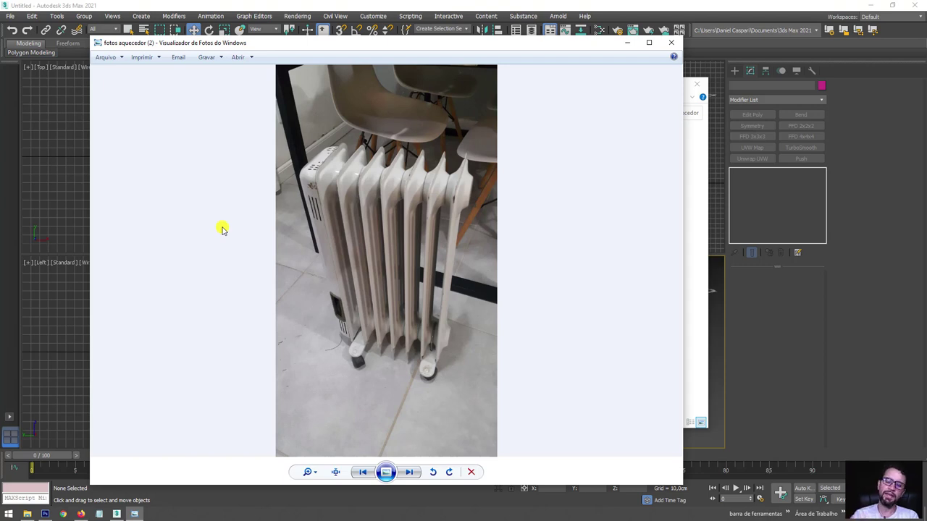
key(Right)
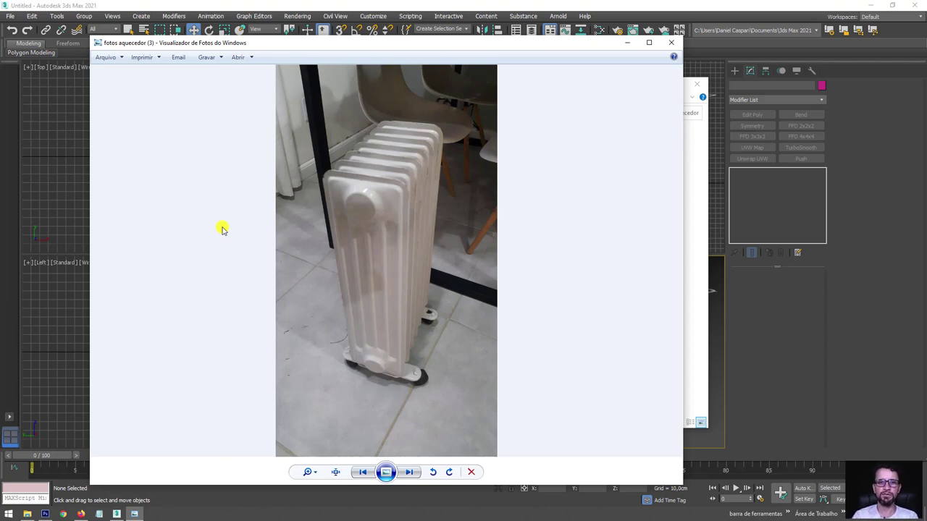
key(Right)
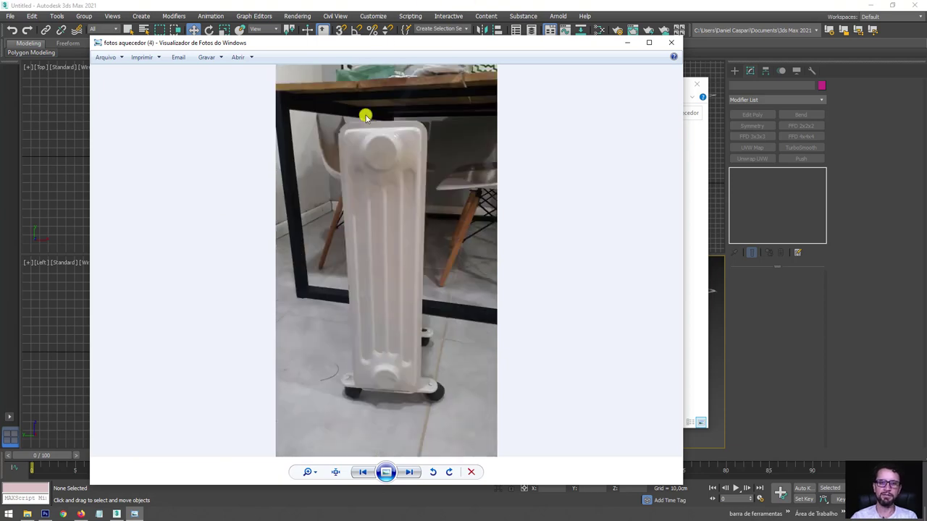
scroll(398, 147, up, 4)
scroll(411, 163, up, 2)
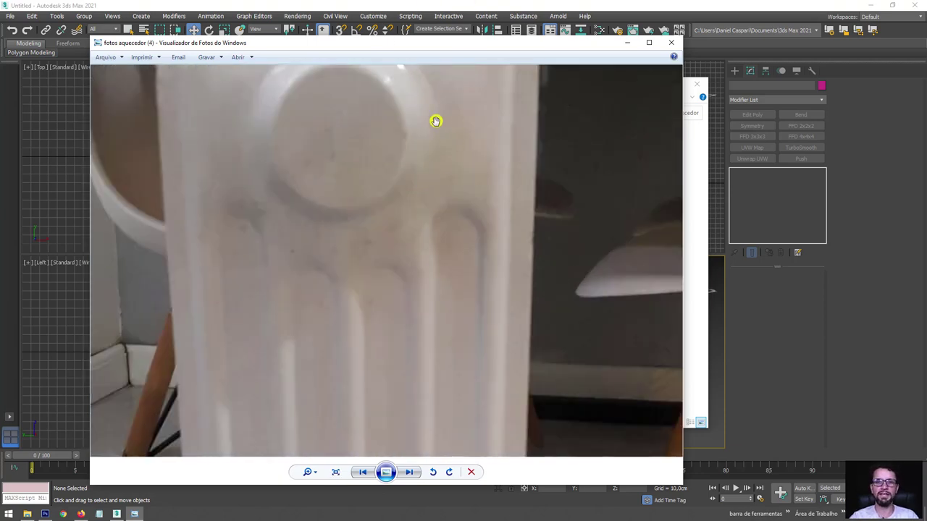
Step: Mark the square vent, round cap and rounded fin tops on the close-up
mouse_move(455, 148)
mouse_down()
mouse_move(449, 108)
mouse_move(509, 102)
mouse_move(506, 156)
mouse_move(458, 153)
mouse_up()
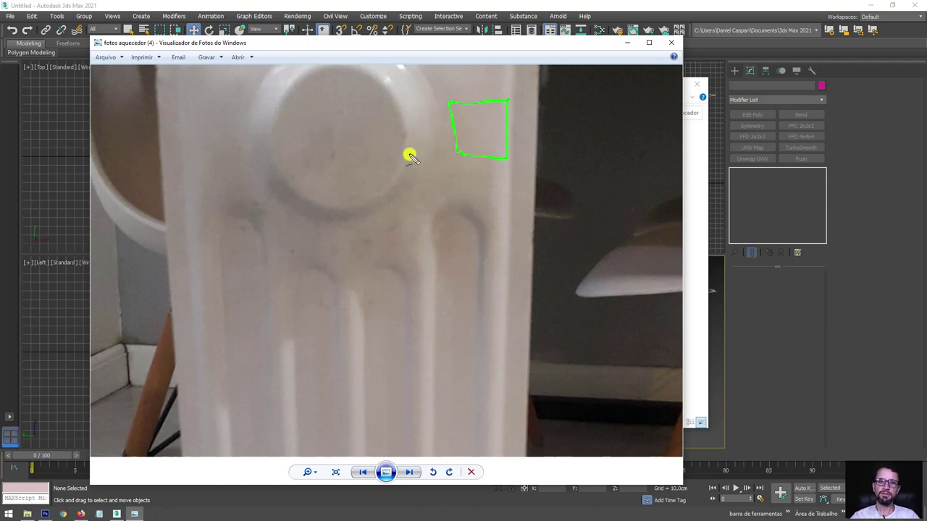
mouse_move(408, 139)
mouse_down()
mouse_move(350, 79)
mouse_move(275, 149)
mouse_move(382, 176)
mouse_move(386, 167)
mouse_up()
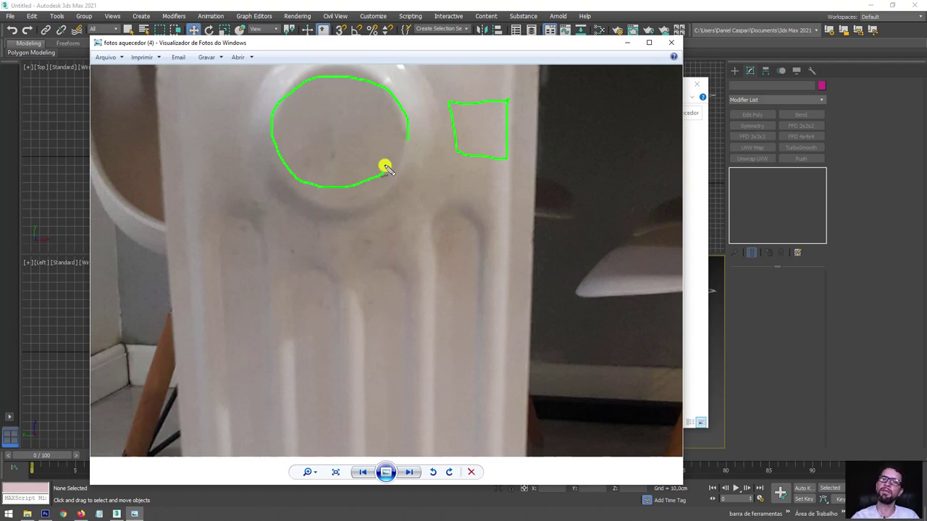
mouse_move(438, 243)
mouse_down()
mouse_move(461, 213)
mouse_move(482, 239)
mouse_up()
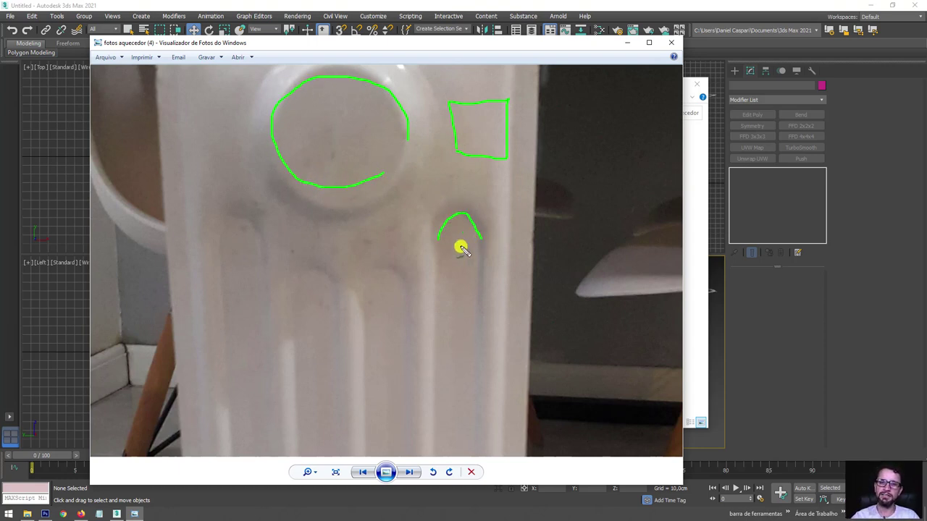
mouse_move(360, 304)
mouse_down()
mouse_move(369, 281)
mouse_move(399, 295)
mouse_up()
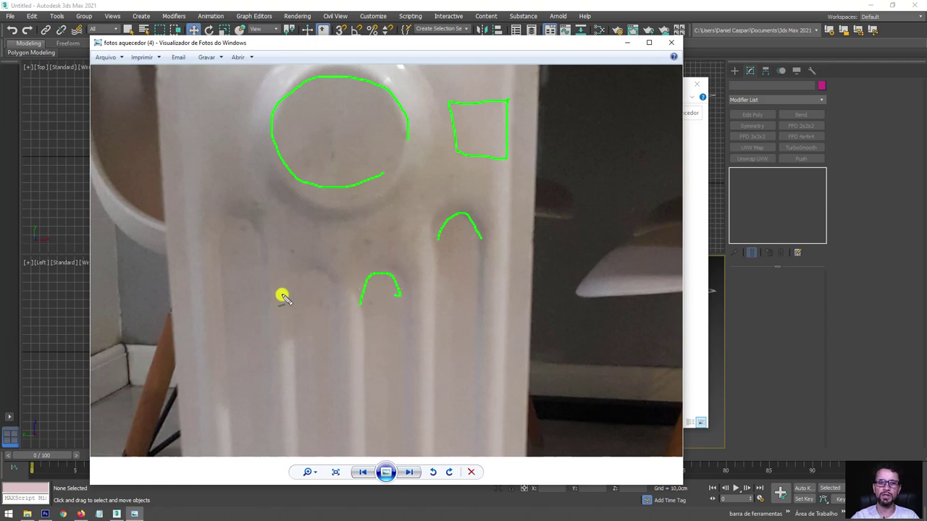
drag(287, 293, 334, 305)
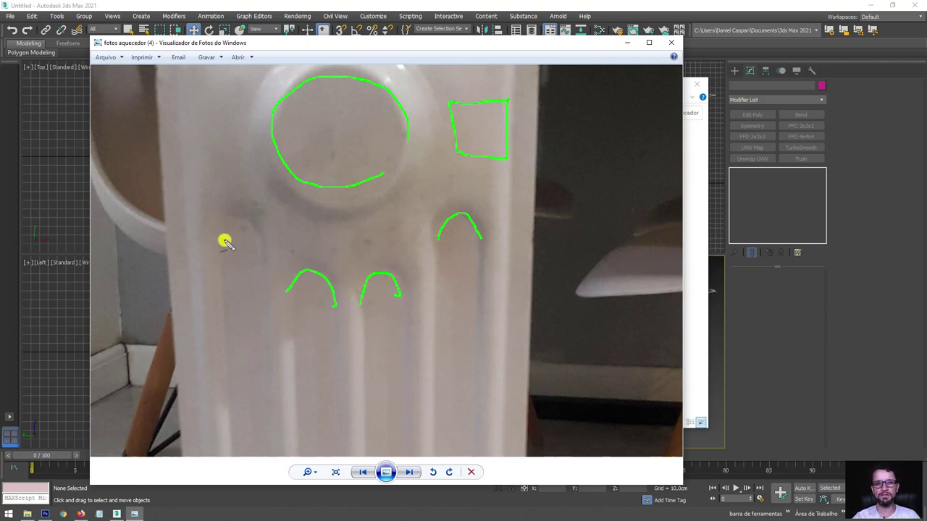
Step: Mark the leftmost fin top and right edge, erase the markings and minimise Photo Viewer
mouse_move(225, 251)
mouse_down()
mouse_move(259, 239)
mouse_move(261, 253)
mouse_up()
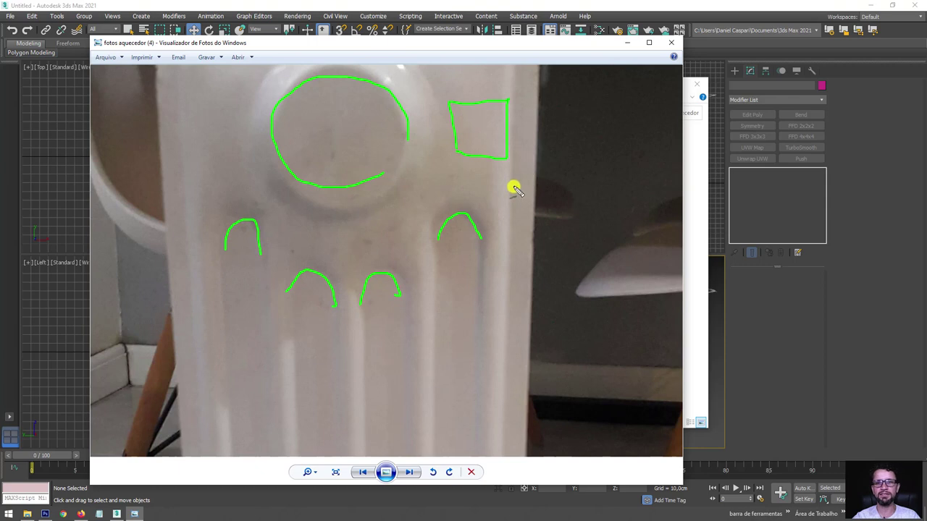
drag(511, 188, 533, 190)
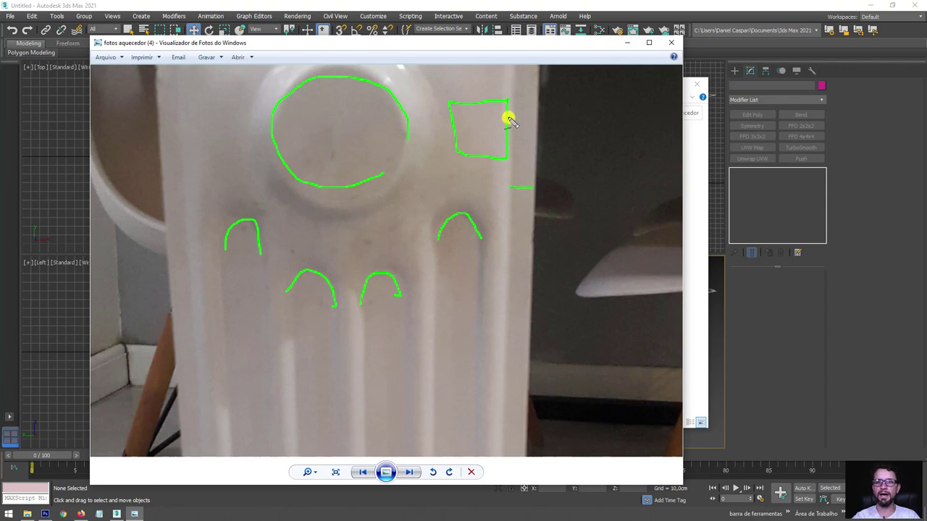
drag(517, 126, 541, 126)
key(Escape)
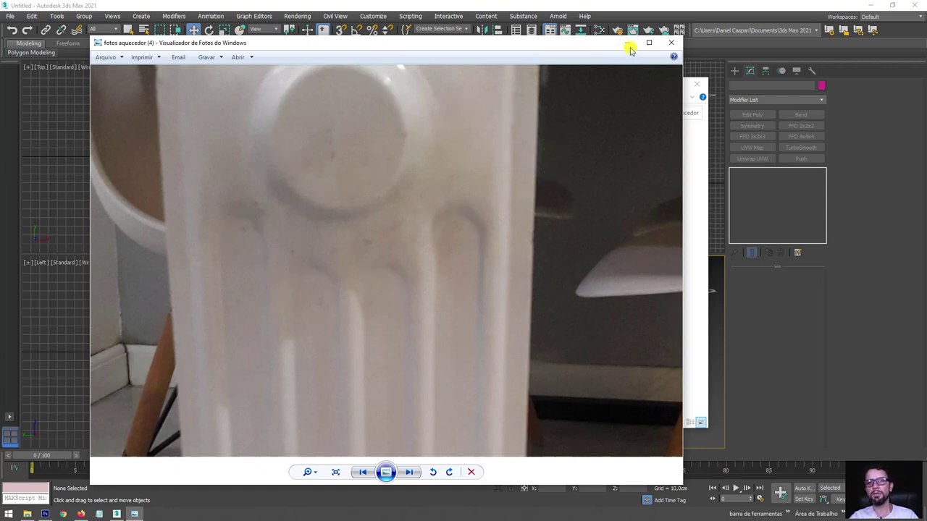
click(629, 43)
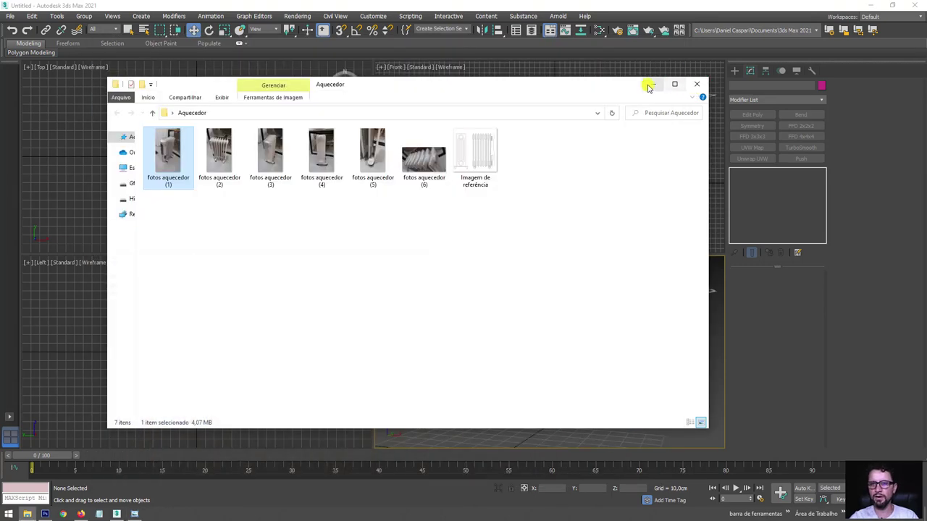
Step: Return to 3ds Max and orbit the Perspective view around the reference plane
click(649, 86)
click(626, 270)
mouse_move(626, 271)
alt+middle_down()
mouse_move(600, 331)
mouse_move(559, 347)
mouse_move(555, 372)
mouse_move(538, 368)
alt+middle_up()
click(387, 296)
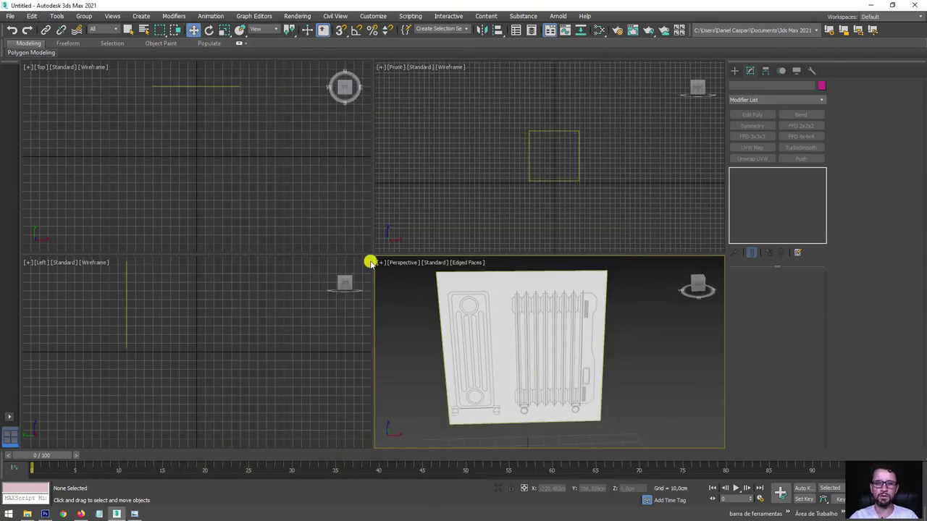
Step: Switch to the two side-by-side viewport layout with a shaded, centred Front view
click(9, 425)
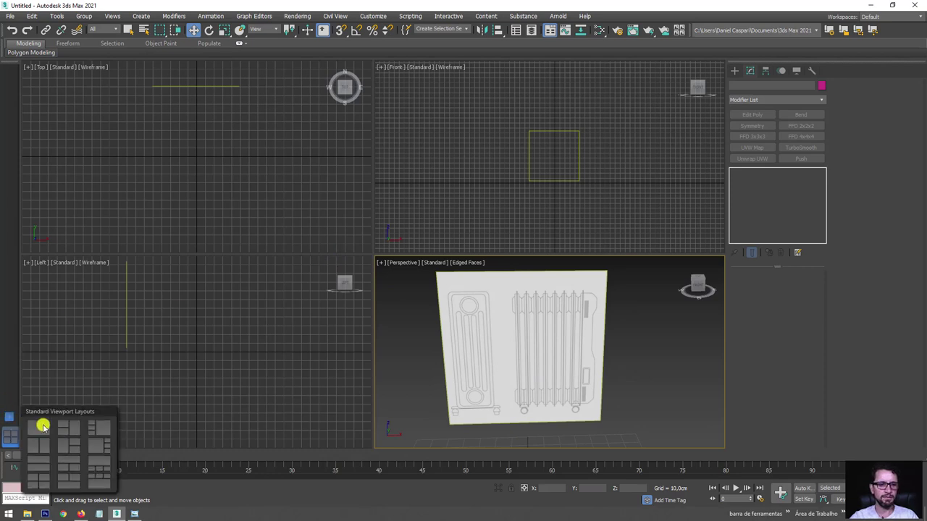
click(36, 445)
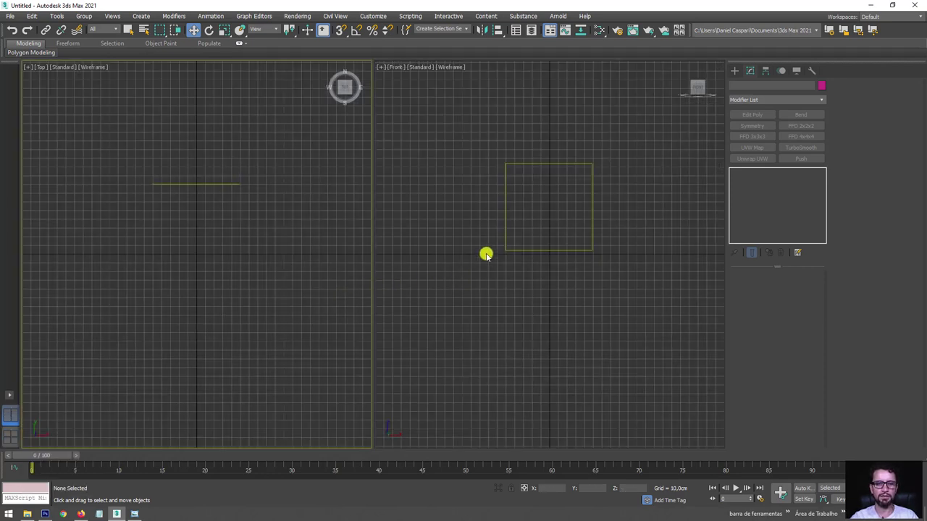
mouse_move(485, 253)
middle_down()
mouse_move(541, 326)
mouse_move(531, 333)
middle_up()
key(F3)
scroll(584, 288, up, 5)
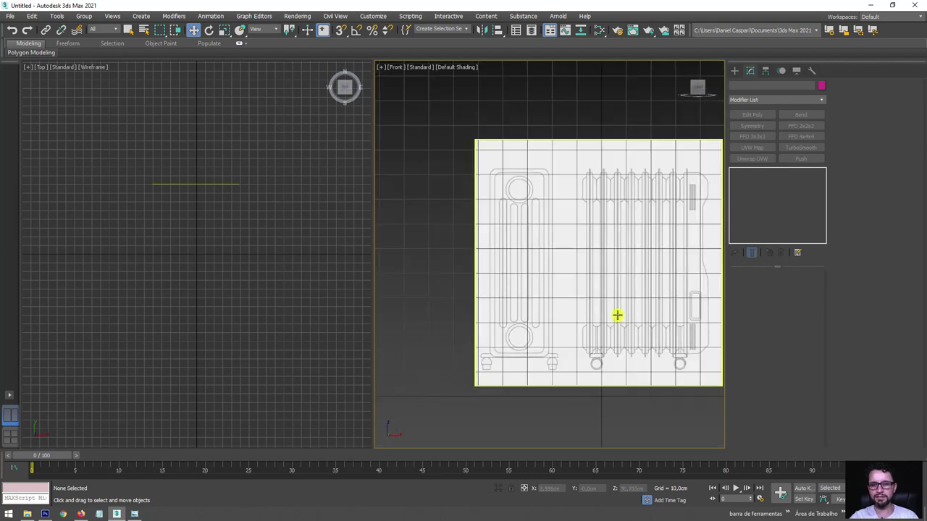
middle_drag(616, 315, 559, 326)
Step: Make the left viewport a shaded, angled Perspective view and recentre the Front view
click(246, 269)
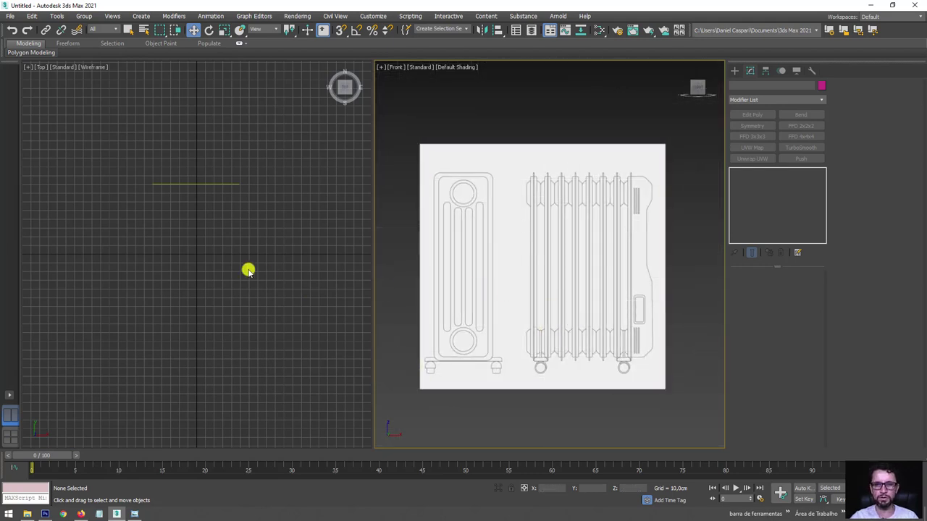
key(p)
mouse_move(256, 352)
alt+middle_down()
mouse_move(267, 316)
mouse_move(224, 229)
mouse_move(191, 298)
mouse_move(229, 283)
alt+middle_up()
key(F3)
click(158, 281)
scroll(157, 280, up, 2)
scroll(161, 281, up, 2)
middle_drag(532, 242, 554, 236)
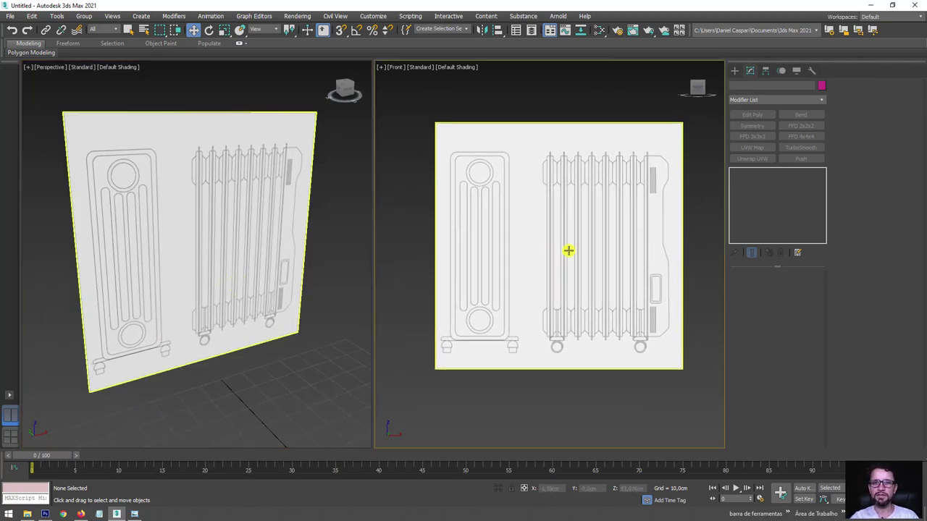
click(734, 71)
Step: Draw a small plane over one radiator fin in the Front view and set its width segments
click(794, 168)
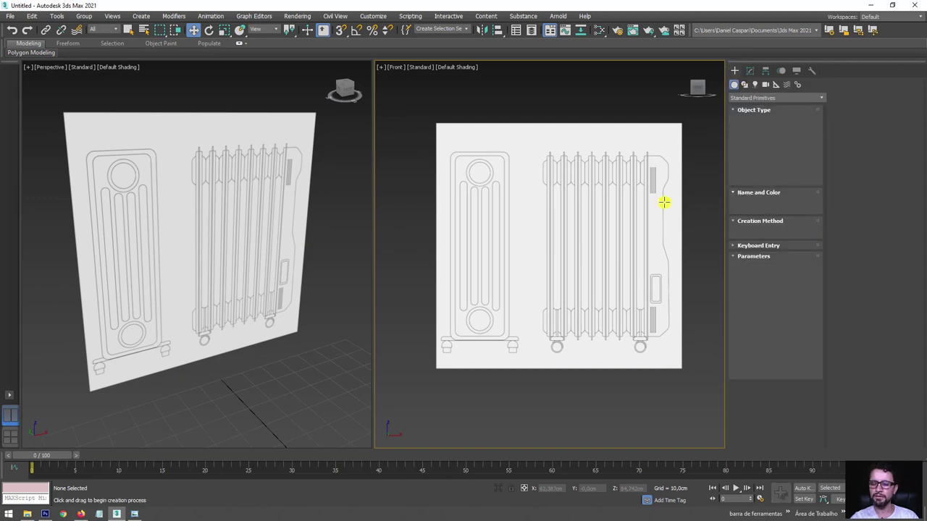
scroll(463, 199, up, 3)
scroll(462, 199, up, 3)
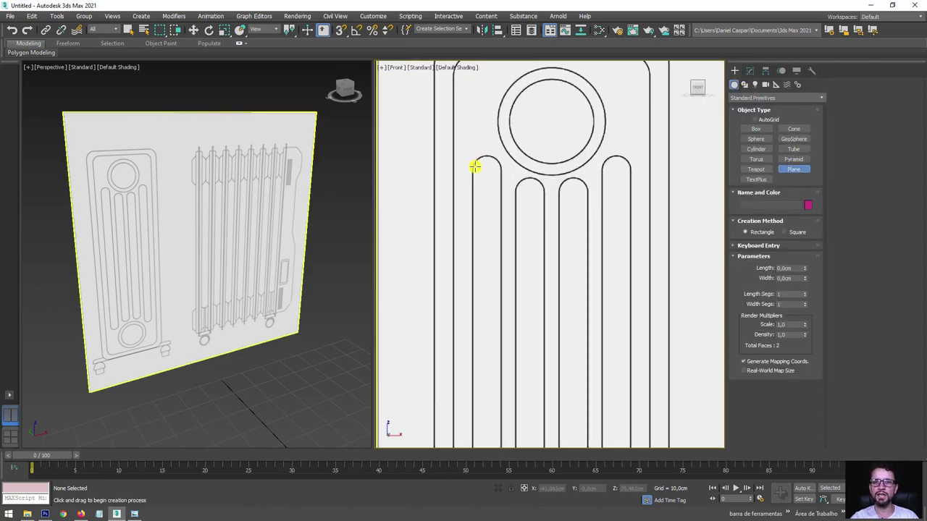
drag(472, 167, 501, 220)
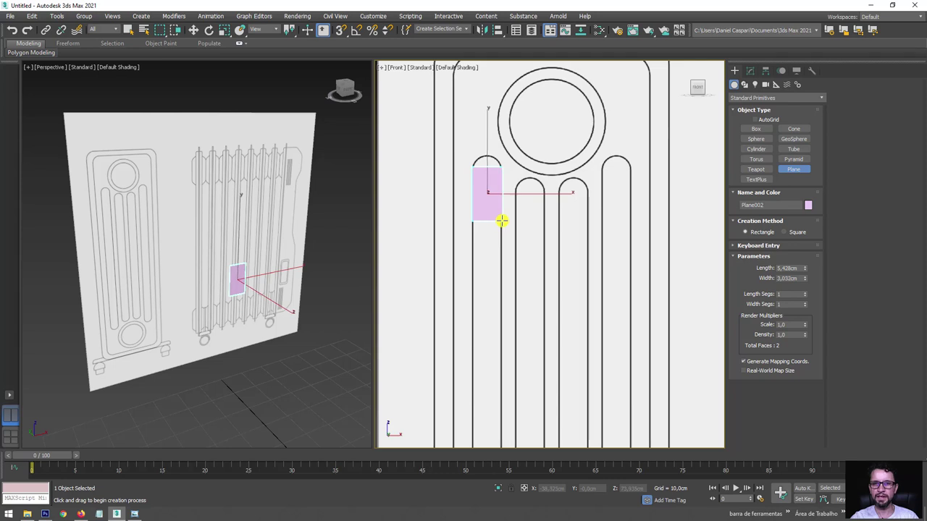
double_click(785, 304)
scroll(486, 195, up, 2)
scroll(486, 176, up, 3)
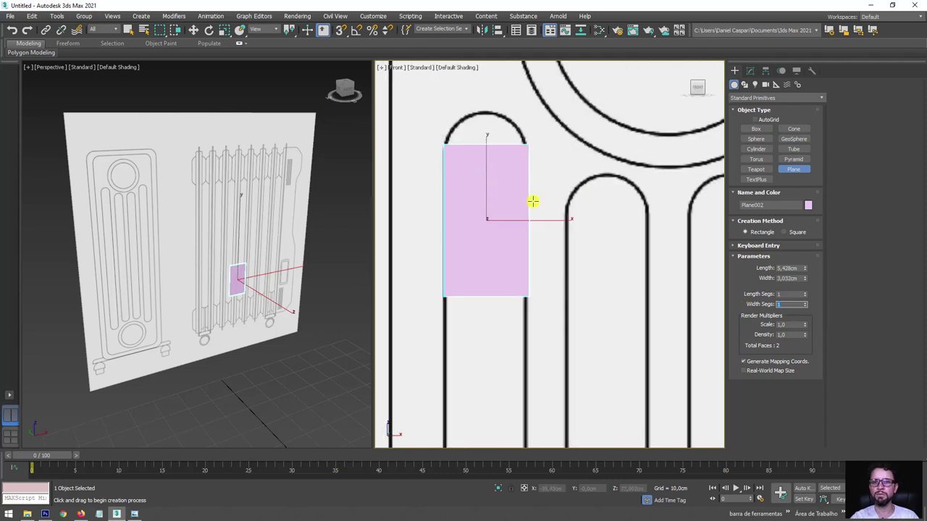
Step: Add an Edit Poly modifier to the plane and enter Edge sub-object mode
click(749, 70)
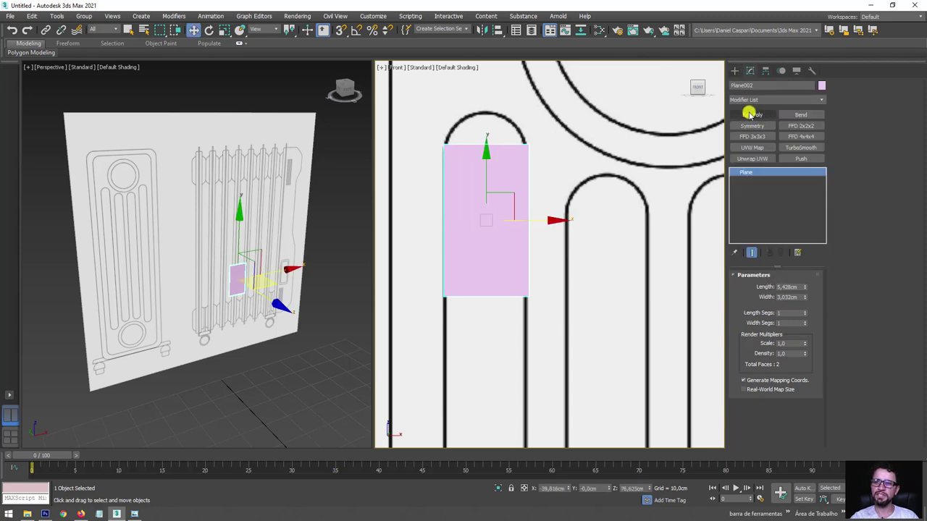
click(753, 114)
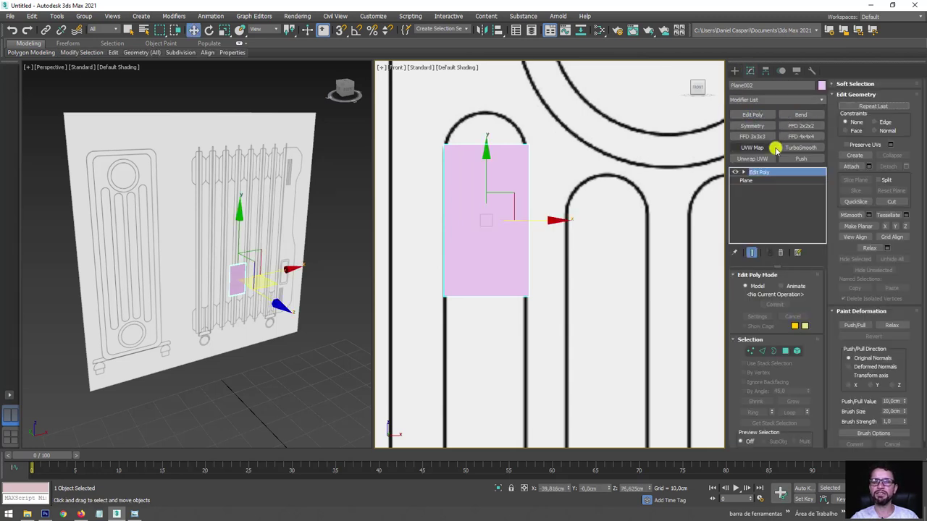
mouse_move(726, 166)
mouse_down()
mouse_move(805, 168)
mouse_move(709, 175)
mouse_up()
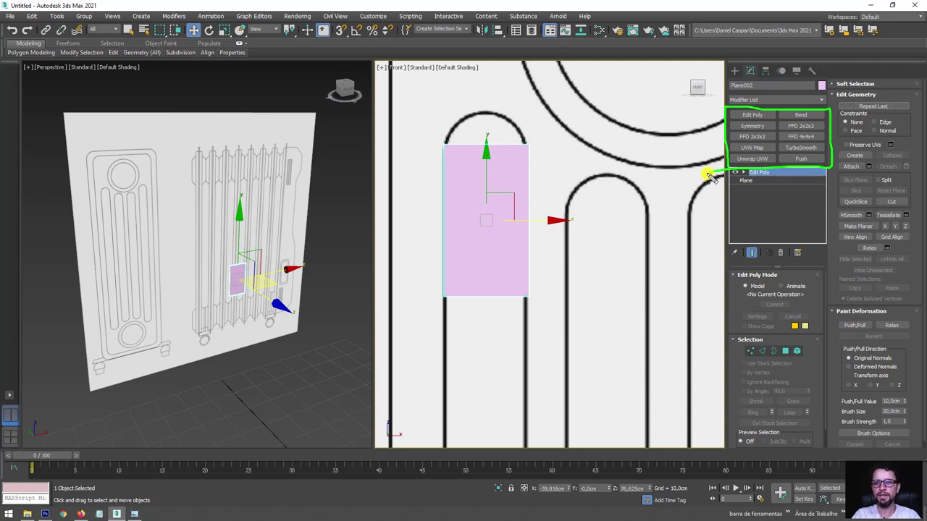
click(764, 352)
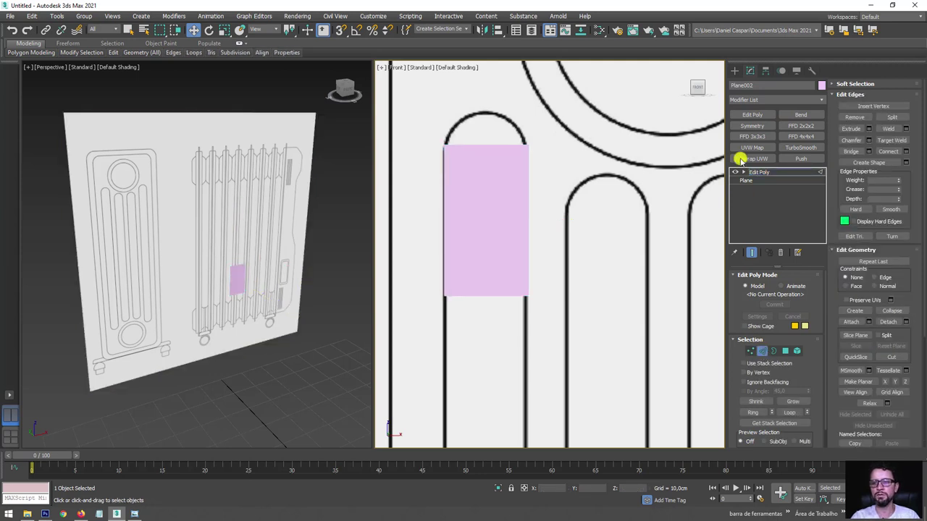
Step: Select the plane's top edge and reframe the Front and Perspective views
click(745, 174)
drag(481, 94, 498, 349)
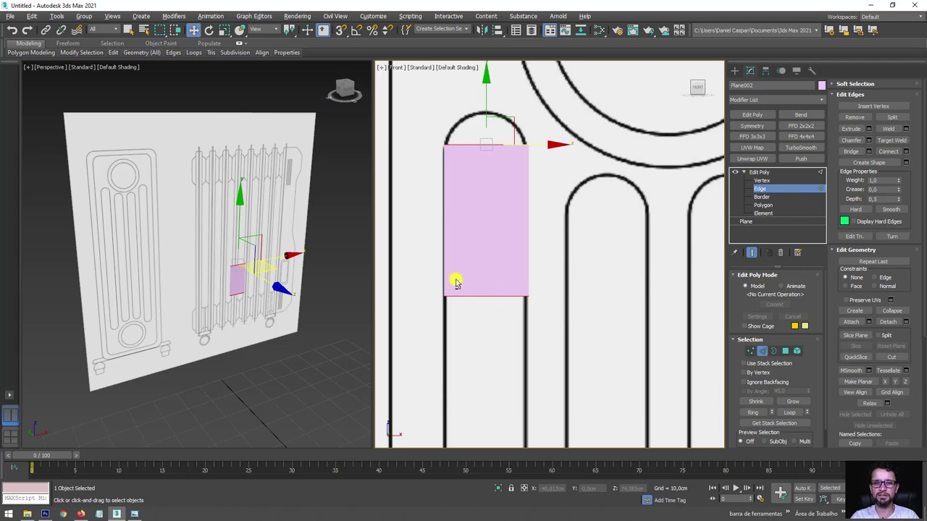
mouse_move(456, 279)
alt+middle_down()
mouse_move(552, 303)
mouse_move(463, 306)
mouse_move(540, 311)
mouse_move(483, 312)
mouse_move(532, 304)
alt+middle_up()
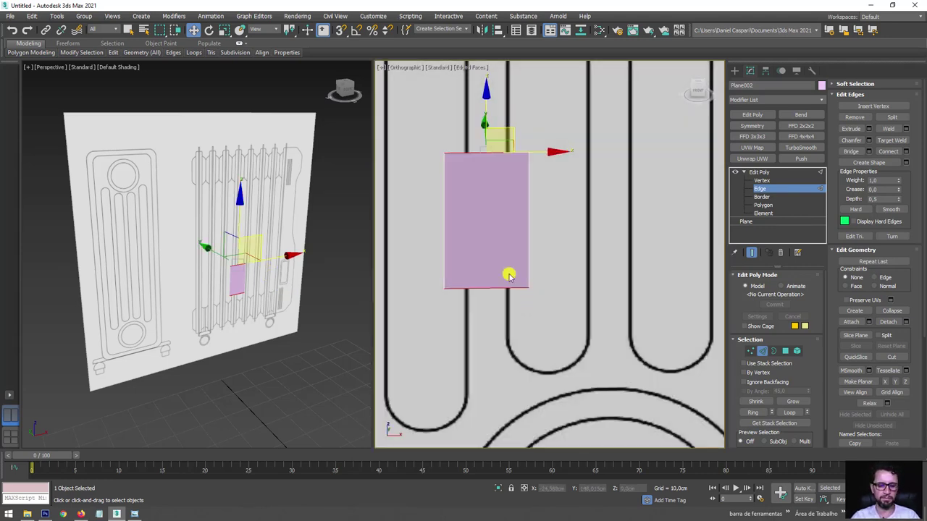
key(f)
mouse_move(305, 258)
alt+middle_down()
mouse_move(288, 293)
mouse_move(206, 290)
alt+middle_up()
scroll(206, 289, up, 5)
scroll(258, 280, down, 2)
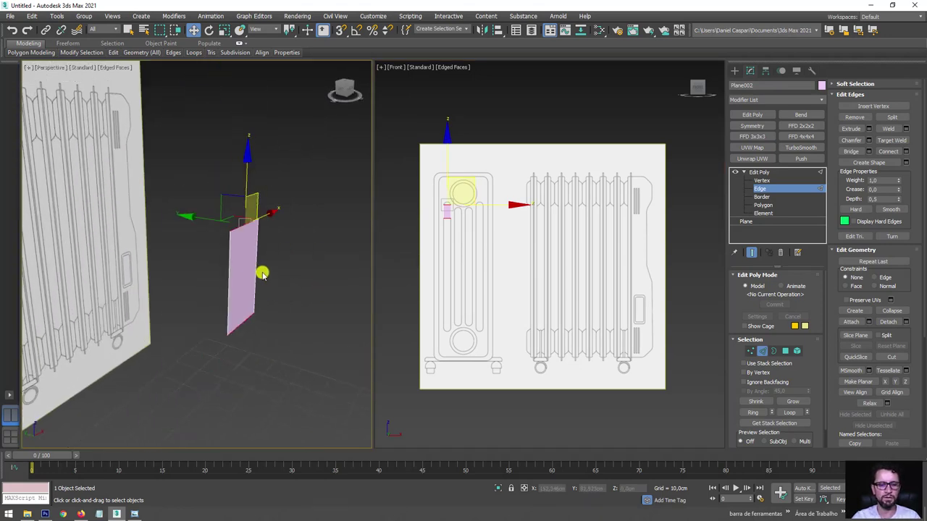
scroll(254, 290, down, 2)
scroll(245, 282, down, 2)
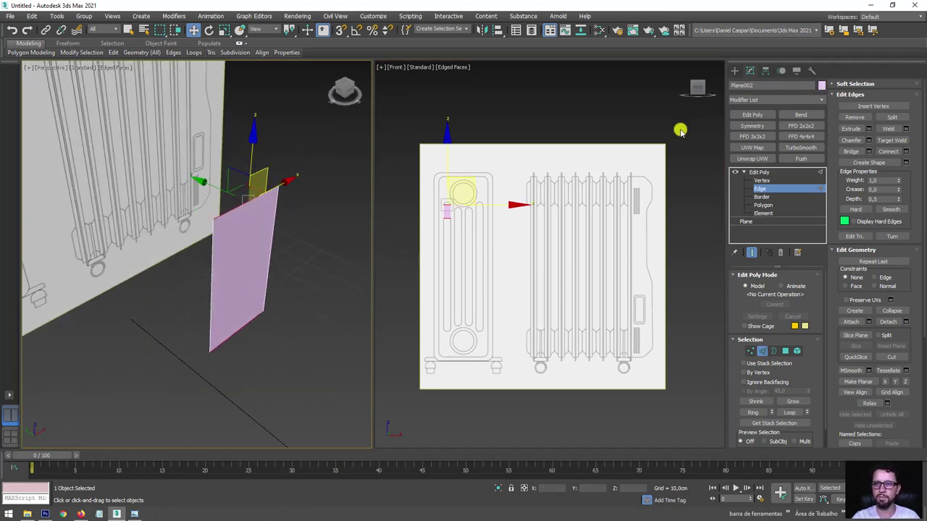
Step: Change the fin plane's object colour to blue
click(503, 253)
click(512, 310)
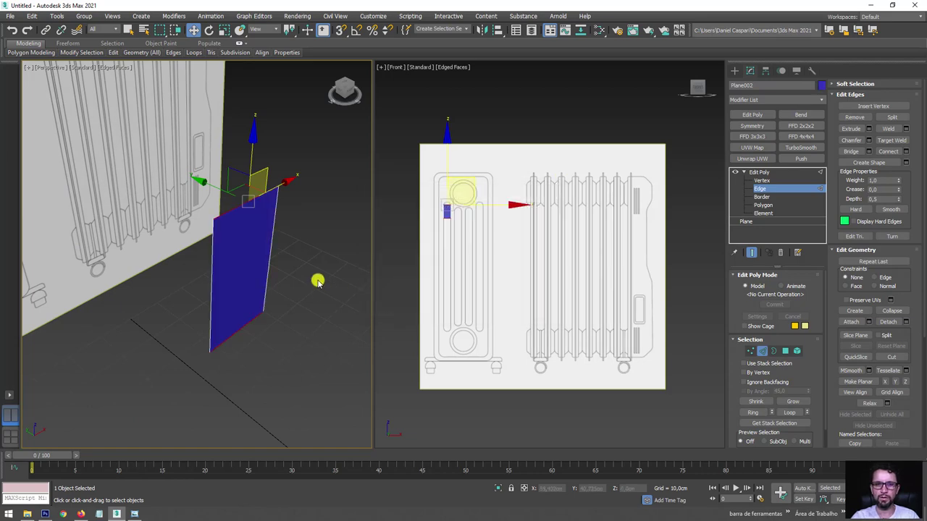
scroll(304, 283, up, 1)
scroll(470, 262, up, 2)
Step: Connect the plane's top and bottom edges to add a vertical middle edge
click(438, 199)
scroll(553, 244, up, 1)
scroll(555, 261, up, 3)
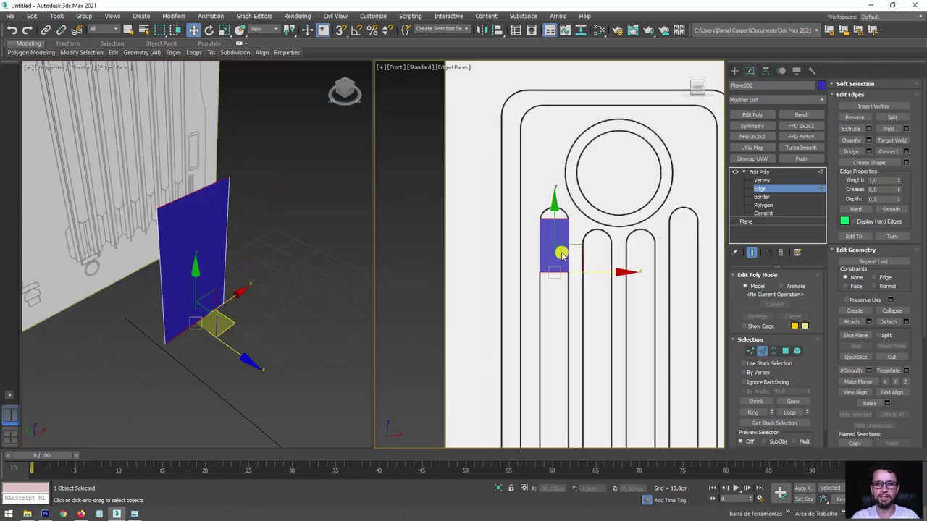
scroll(559, 252, up, 3)
scroll(634, 239, up, 2)
key(ctrl+z)
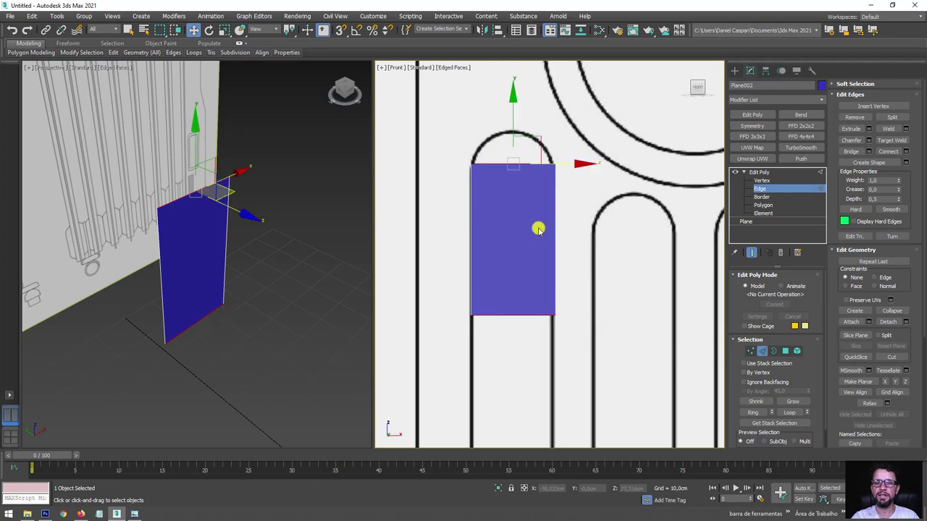
click(885, 153)
scroll(518, 218, up, 1)
scroll(515, 220, up, 2)
scroll(538, 221, up, 1)
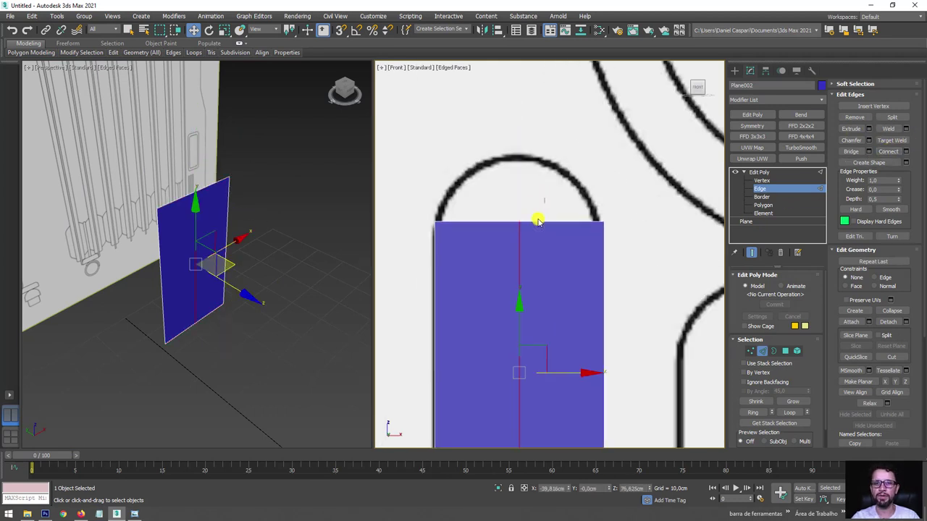
click(572, 222)
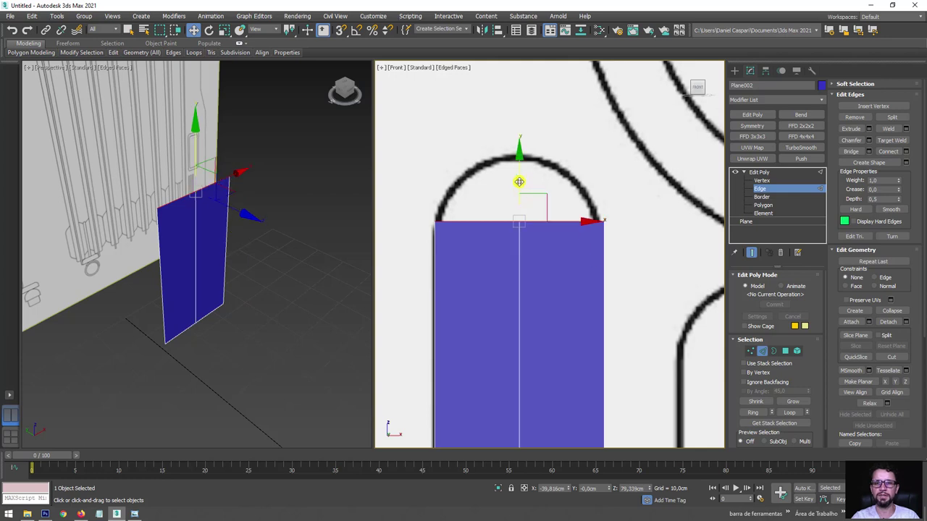
Step: Shift-drag the top edge upward to extend the plane and scale it narrower
shift+drag(519, 182, 530, 117)
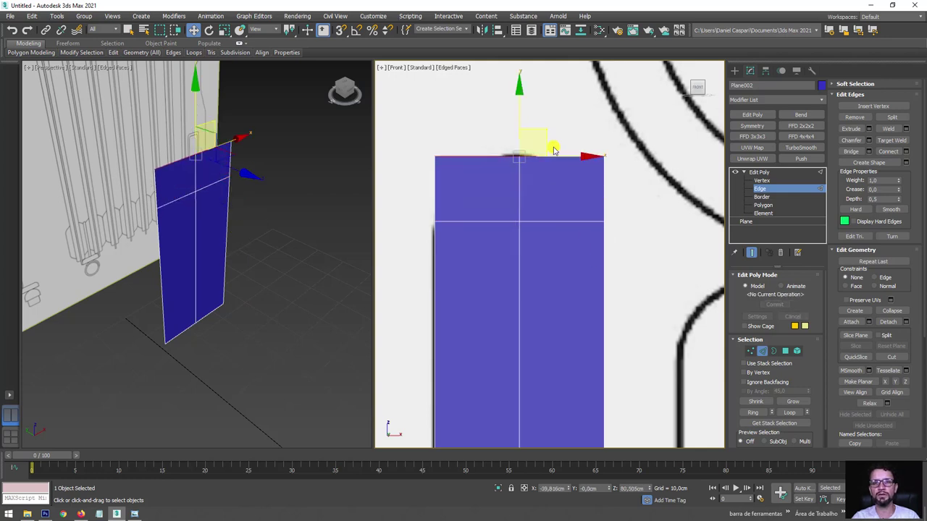
key(e)
key(r)
drag(594, 154, 518, 132)
key(w)
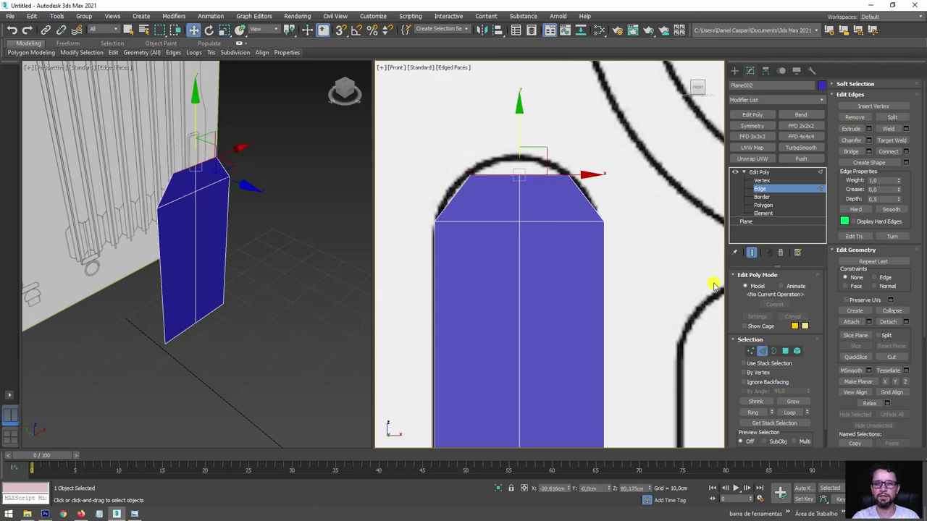
Step: In Vertex mode, raise the top-middle vertex and spread the top vertices into a rounded arch
click(748, 350)
click(520, 177)
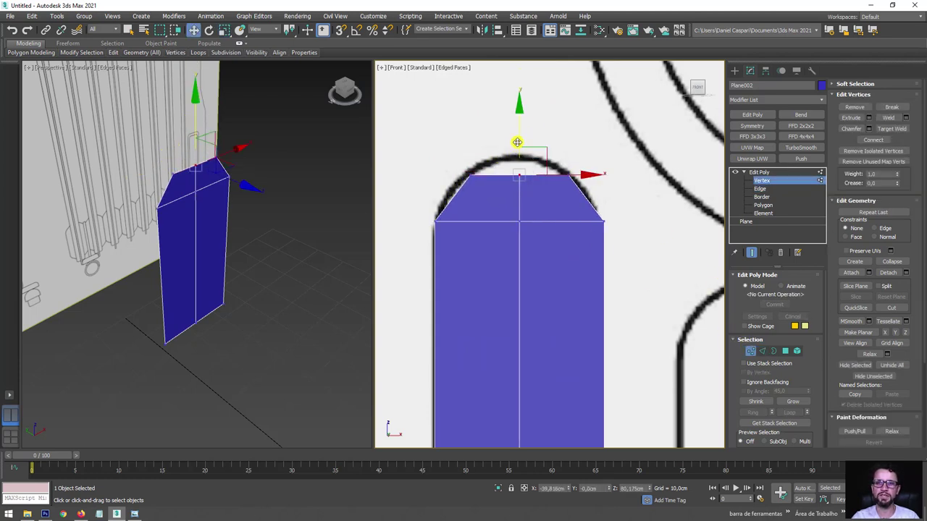
drag(519, 141, 529, 120)
scroll(554, 193, down, 3)
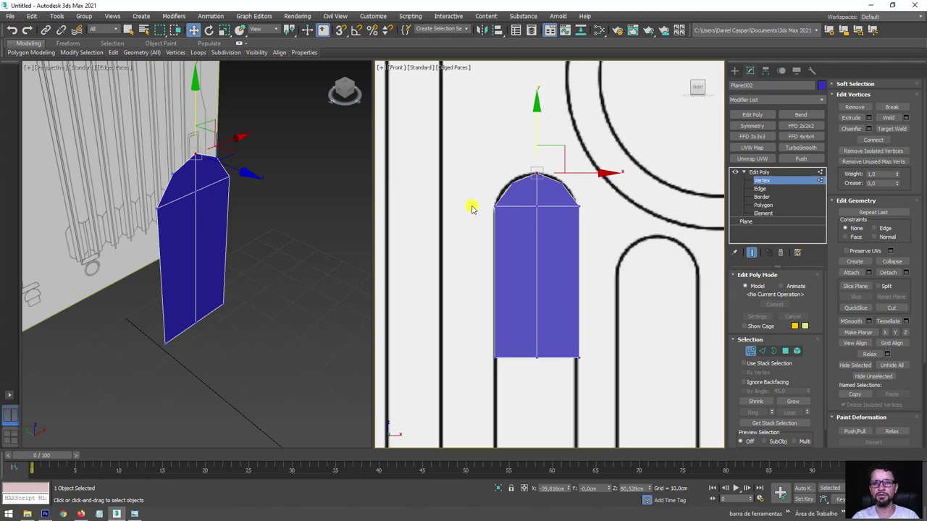
scroll(495, 169, up, 3)
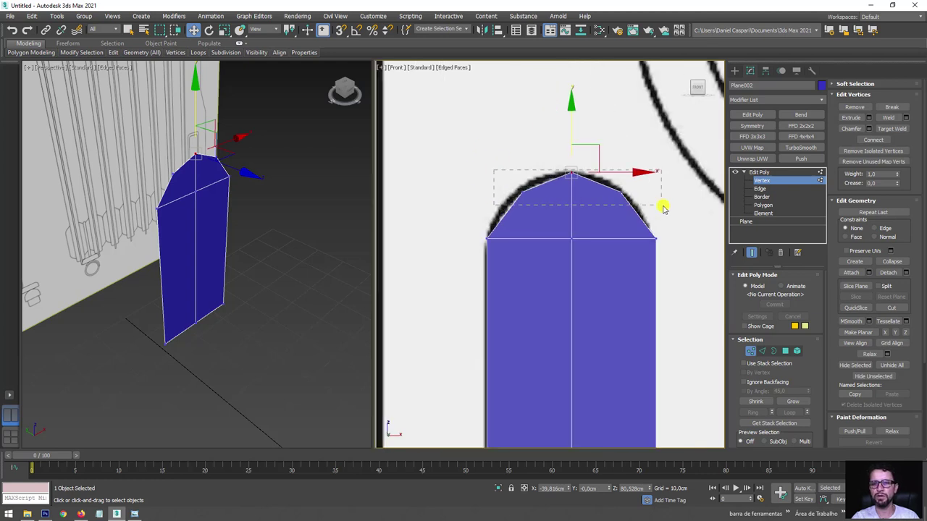
key(r)
drag(586, 166, 599, 169)
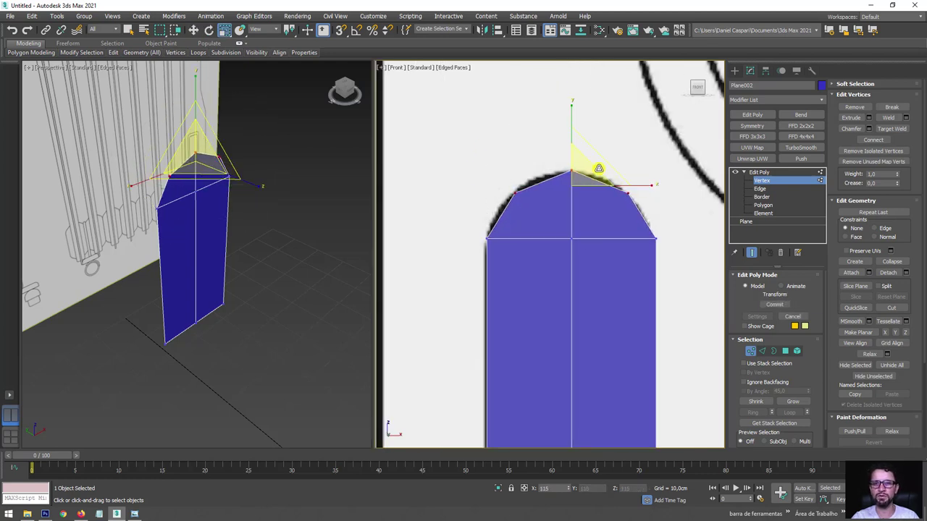
key(w)
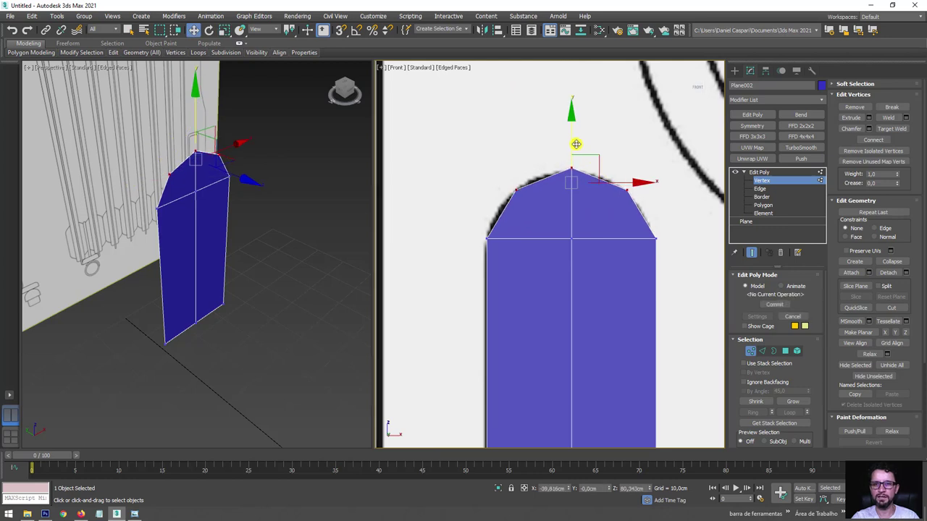
scroll(590, 177, down, 3)
scroll(596, 182, down, 1)
mouse_move(595, 182)
middle_down()
mouse_move(507, 207)
mouse_move(479, 194)
middle_up()
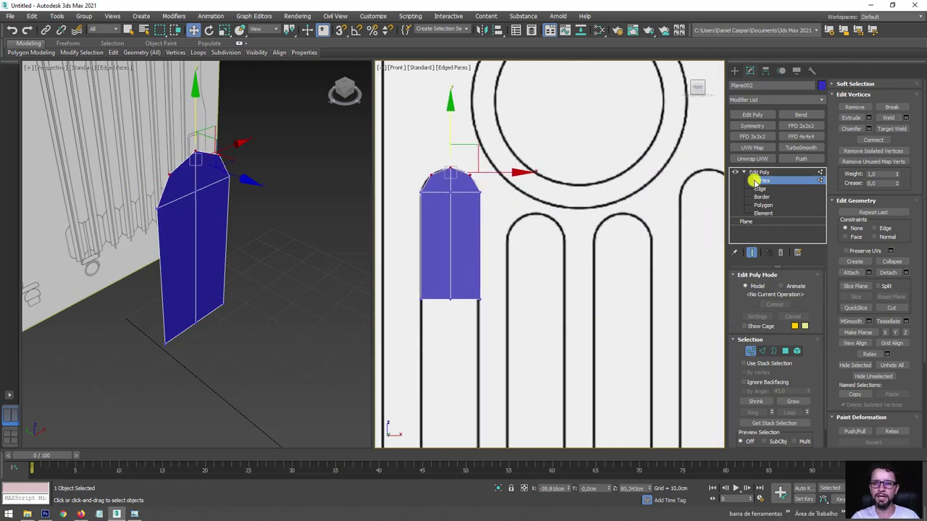
click(797, 352)
Step: Adjust the fin element's width and Shift-drag a Clone To Element copy onto the neighbouring fin
click(449, 244)
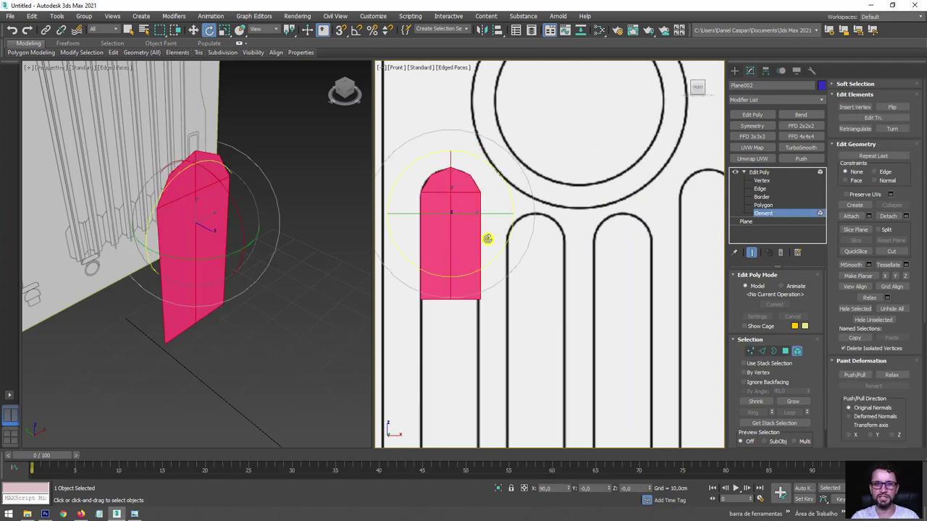
key(r)
drag(519, 216, 517, 217)
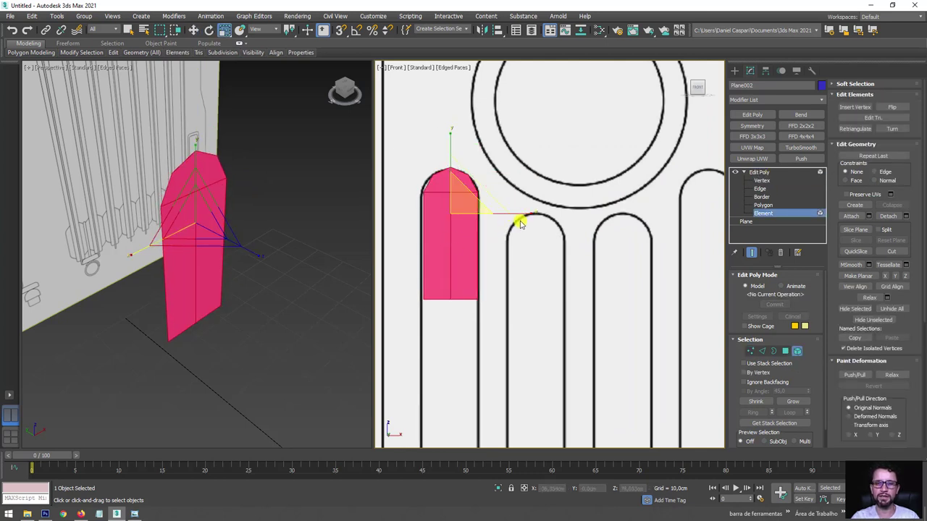
middle_drag(498, 241, 562, 200)
key(w)
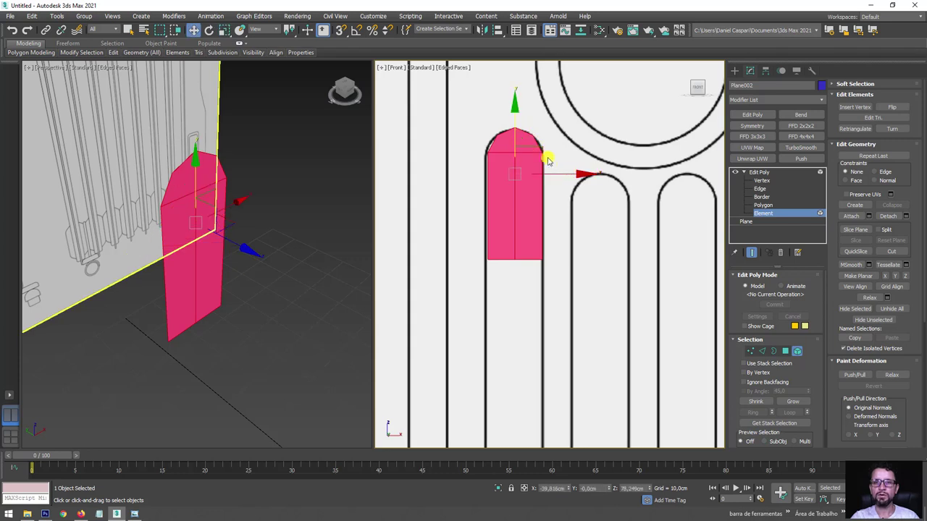
shift+drag(537, 145, 621, 190)
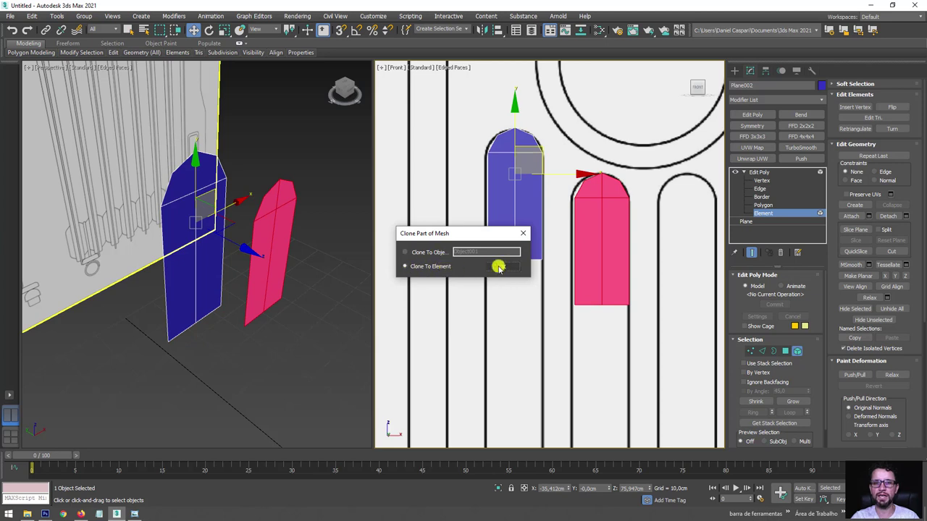
click(501, 267)
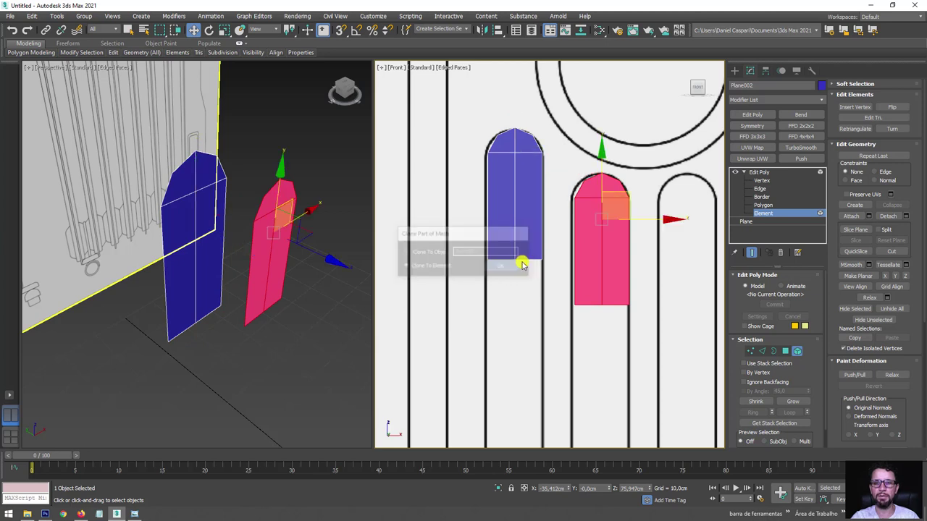
Step: Select the adjoining edges of the original fin and its copy, then switch to Border mode
click(764, 353)
click(575, 252)
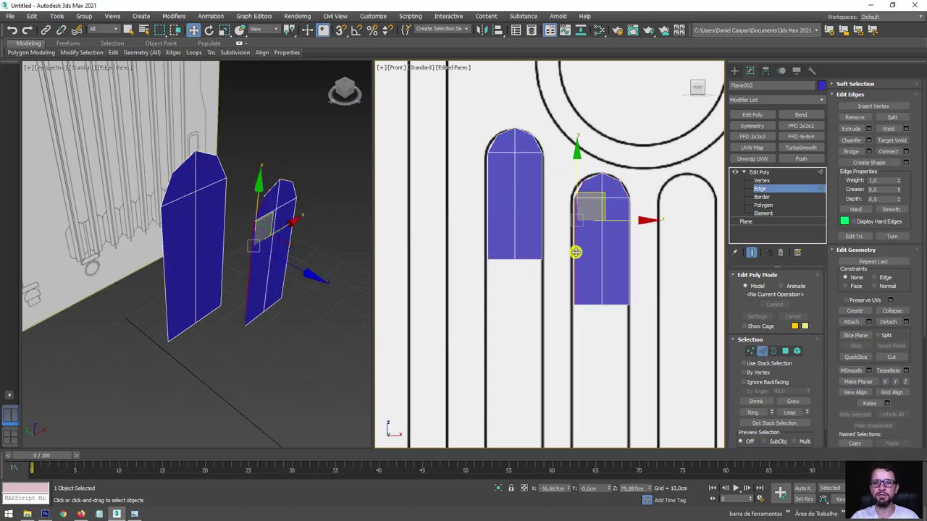
click(541, 222)
ctrl+click(592, 210)
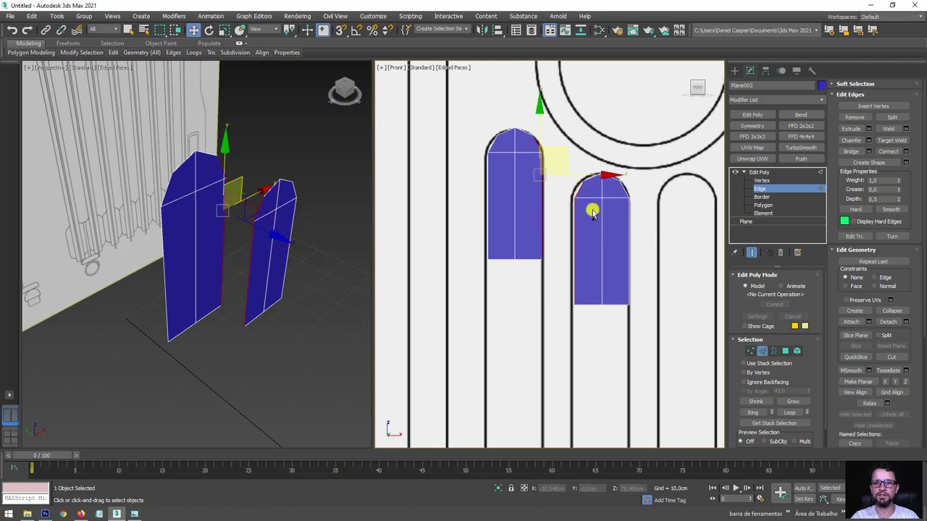
click(773, 351)
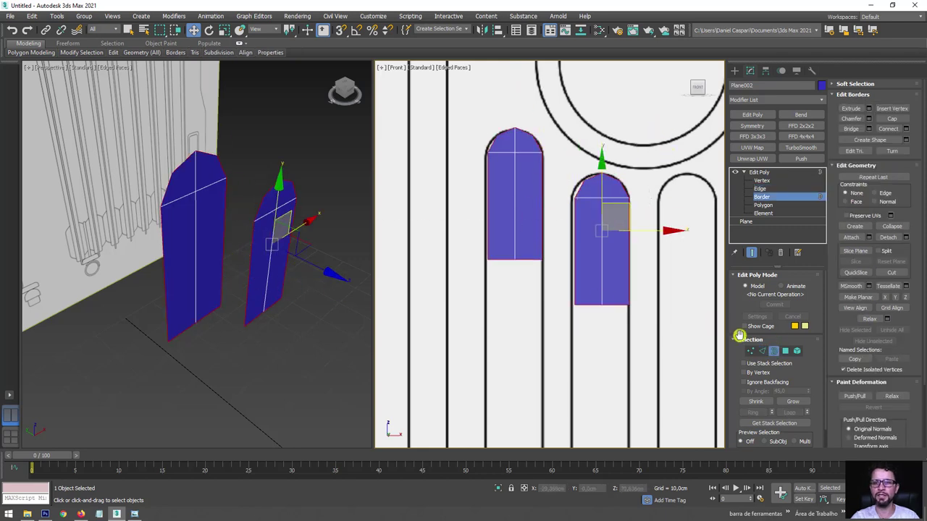
mouse_move(654, 312)
alt+middle_down()
mouse_move(633, 295)
mouse_move(637, 270)
alt+middle_up()
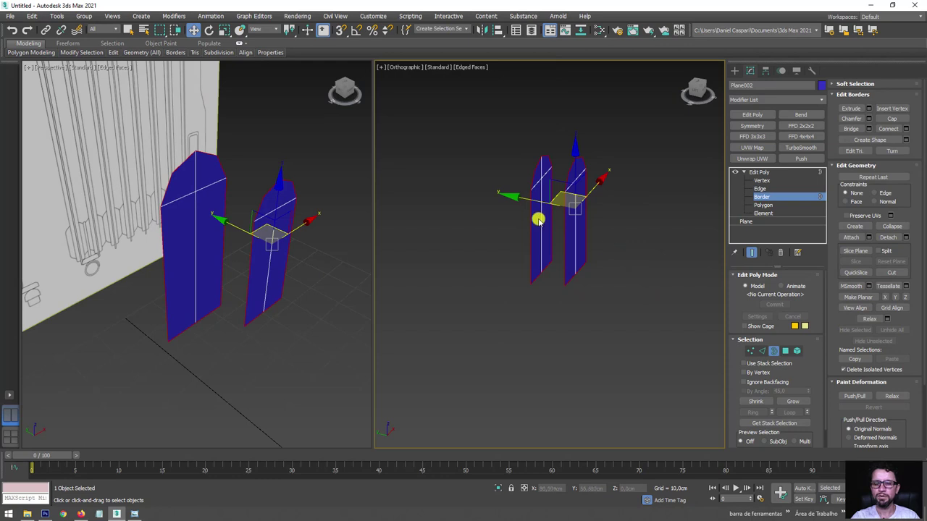
scroll(538, 221, up, 2)
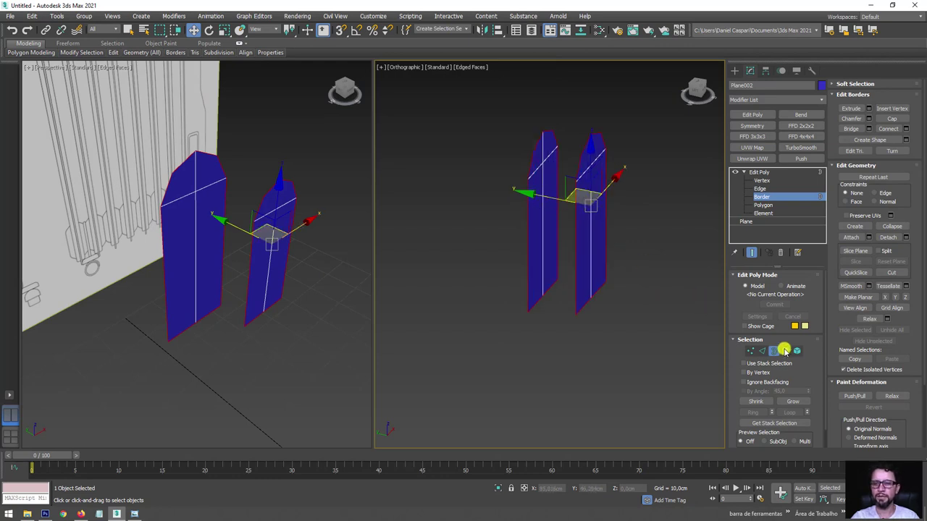
Step: Extrude all polygons of both arched fins into thick solid blocks
click(784, 351)
drag(627, 135, 505, 332)
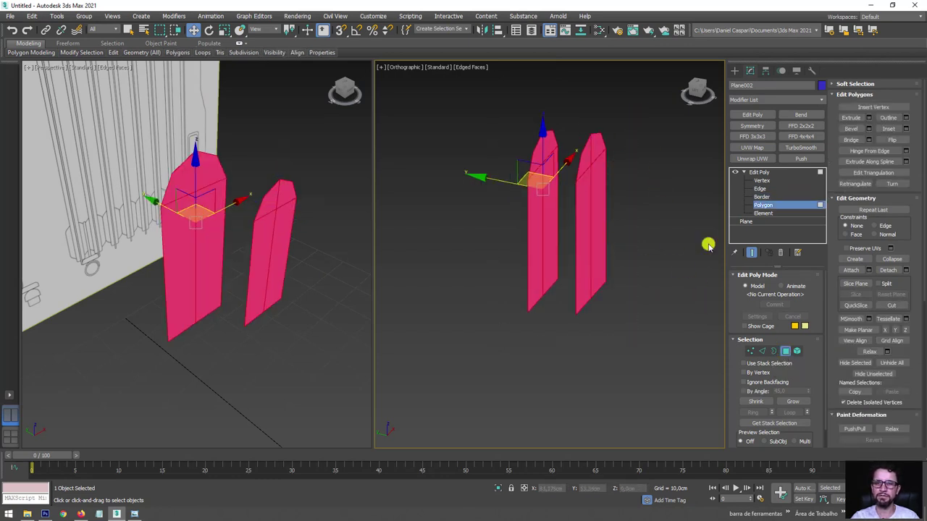
click(851, 117)
mouse_move(604, 193)
mouse_down()
mouse_move(593, 203)
mouse_move(595, 219)
mouse_up()
key(w)
mouse_move(657, 265)
alt+middle_down()
mouse_move(579, 255)
mouse_move(615, 265)
mouse_move(571, 248)
mouse_move(595, 244)
alt+middle_up()
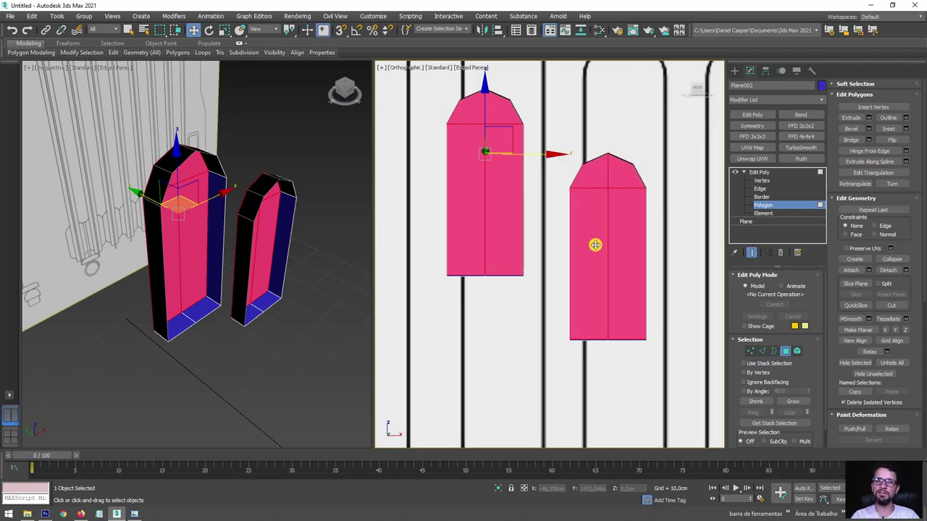
click(767, 353)
alt+middle_drag(533, 232, 554, 253)
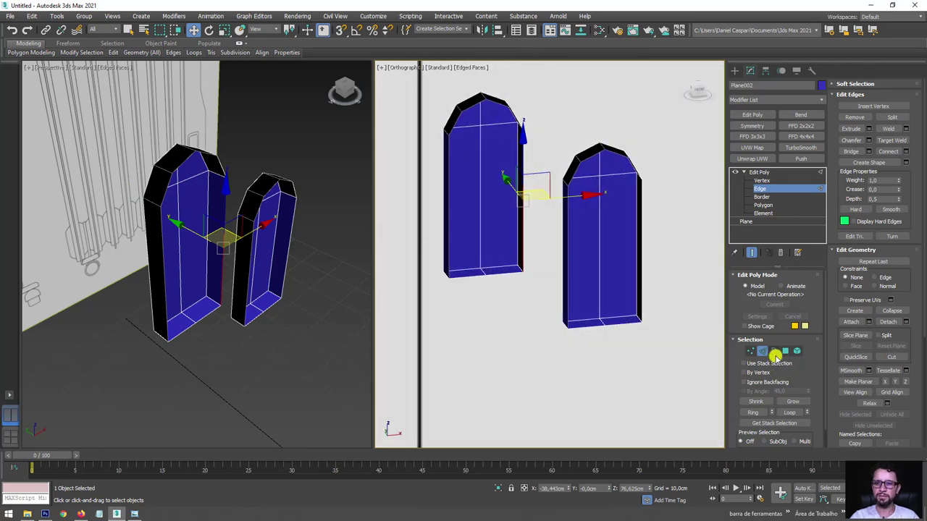
Step: Select the open back border of both arched pieces and scale it up so the rims flare outward
click(773, 352)
click(456, 275)
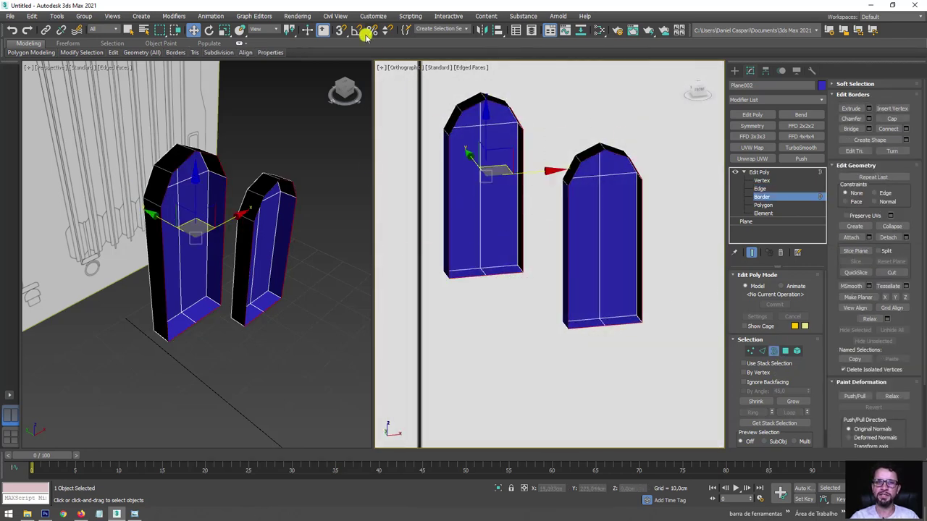
click(225, 29)
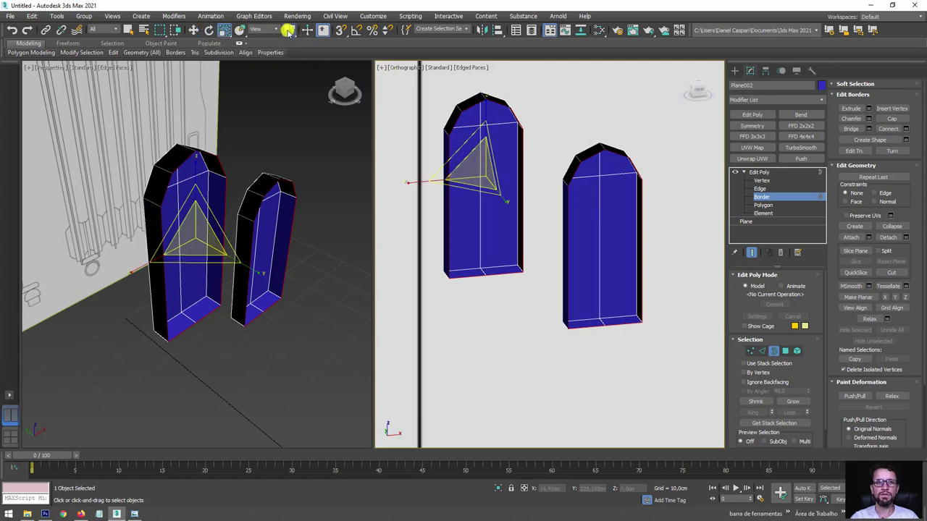
drag(287, 30, 289, 51)
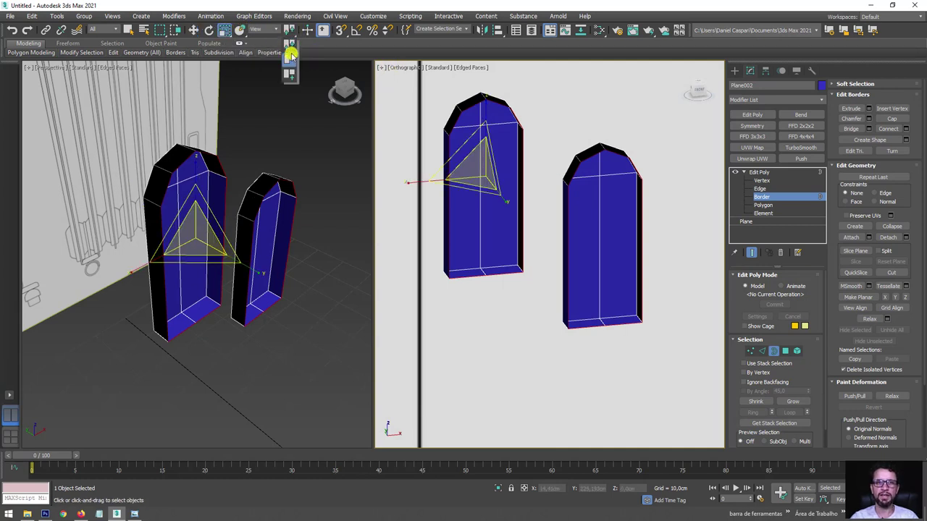
drag(290, 45, 290, 45)
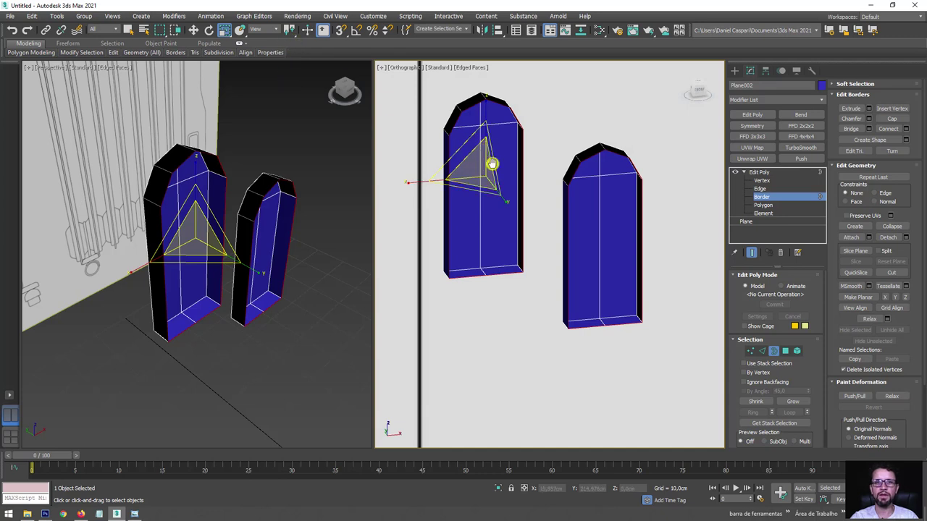
drag(493, 163, 485, 194)
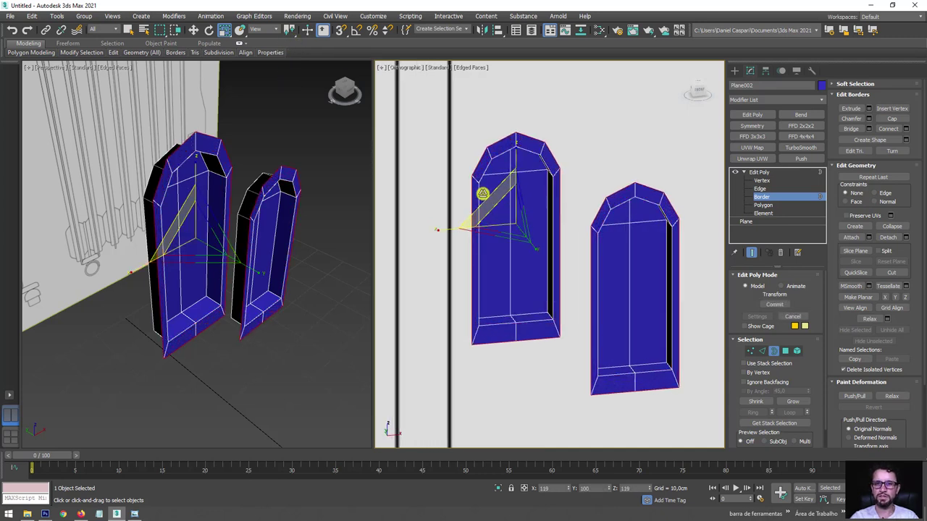
mouse_move(455, 224)
mouse_down()
mouse_move(443, 231)
mouse_move(580, 263)
mouse_up()
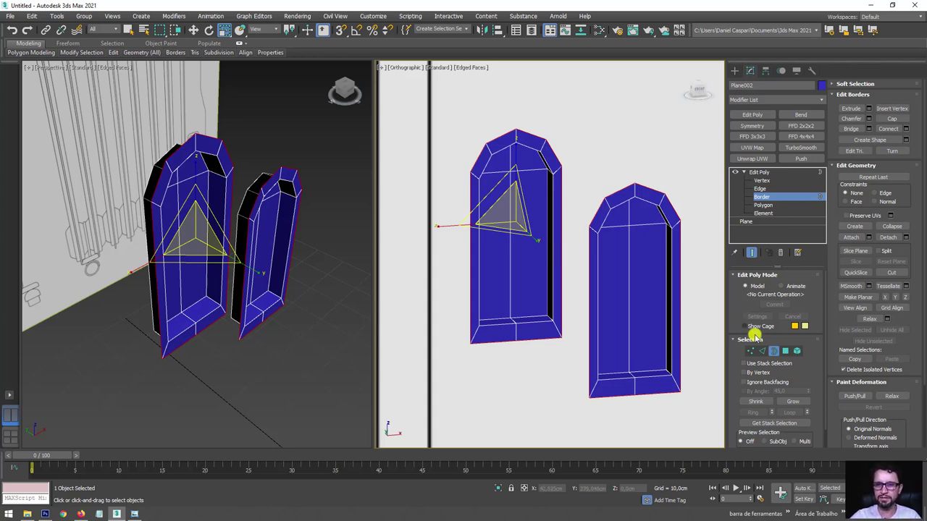
Step: Select the right piece's two top edges and move them up into a taller point
click(764, 354)
click(602, 202)
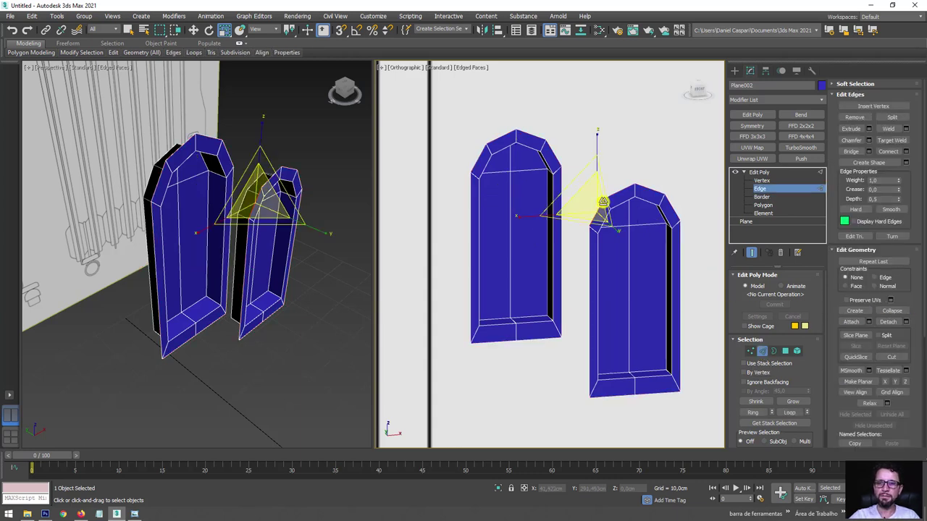
click(651, 196)
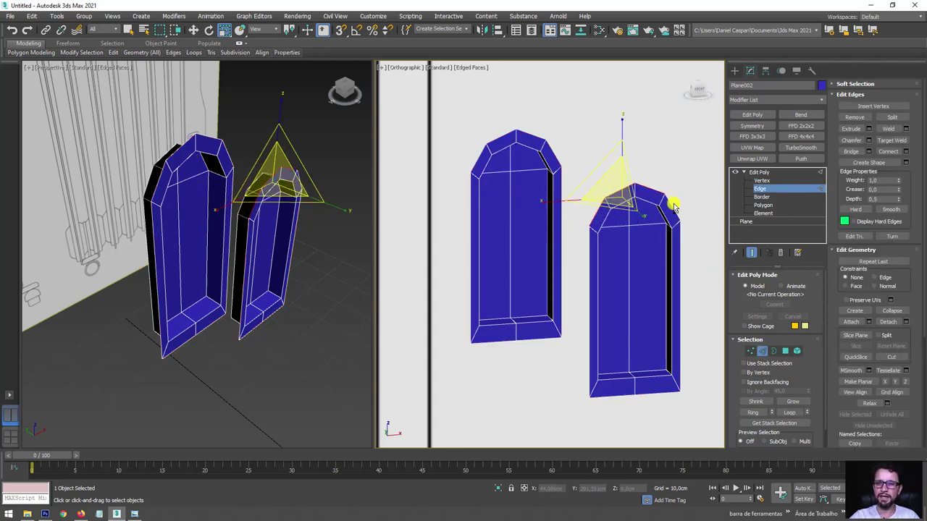
click(653, 186)
mouse_move(637, 161)
shift+mouse_down()
mouse_move(633, 84)
mouse_move(635, 94)
shift+mouse_up()
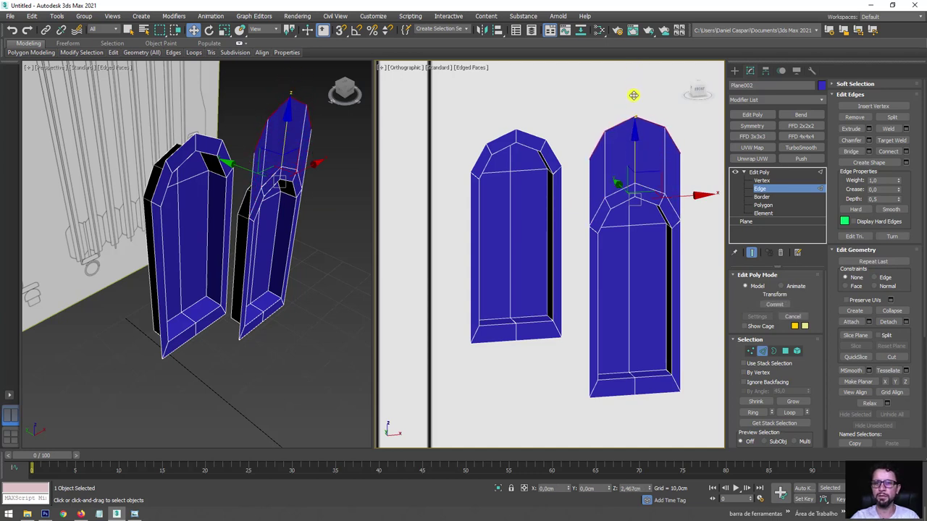
Step: Connect a new edge on the left piece, then Bridge the two pieces' facing side edges
click(472, 253)
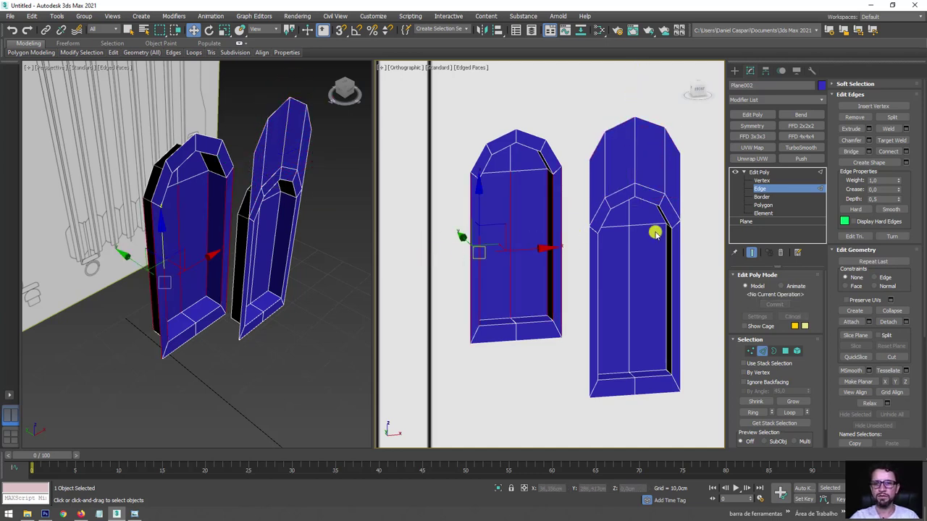
click(890, 150)
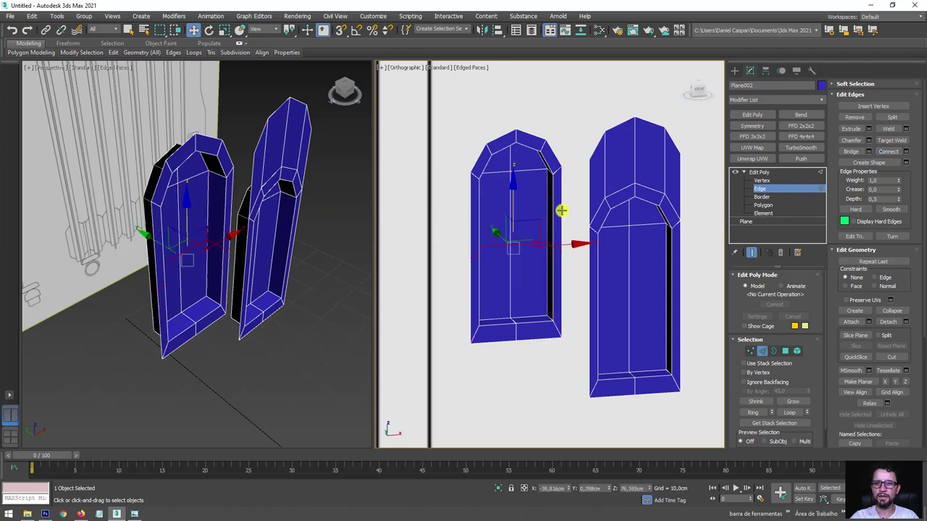
click(561, 210)
click(587, 211)
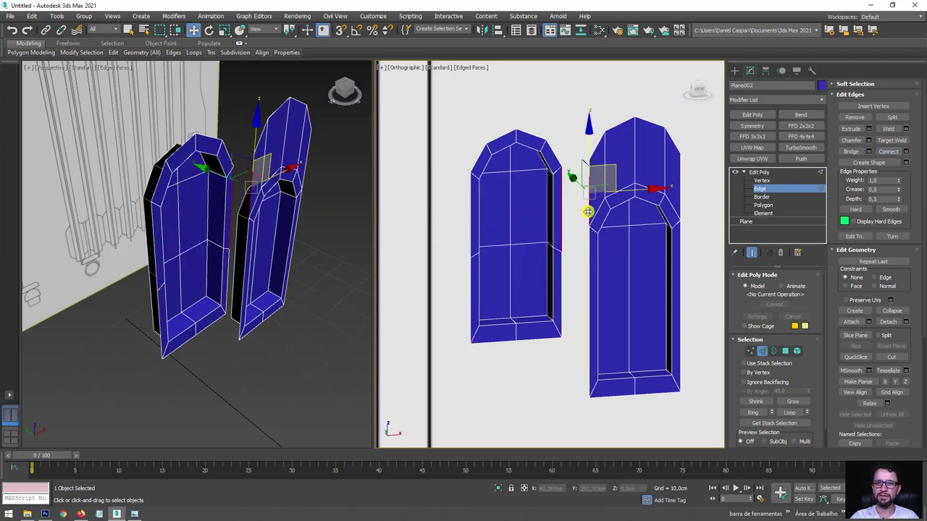
ctrl+click(559, 277)
click(851, 152)
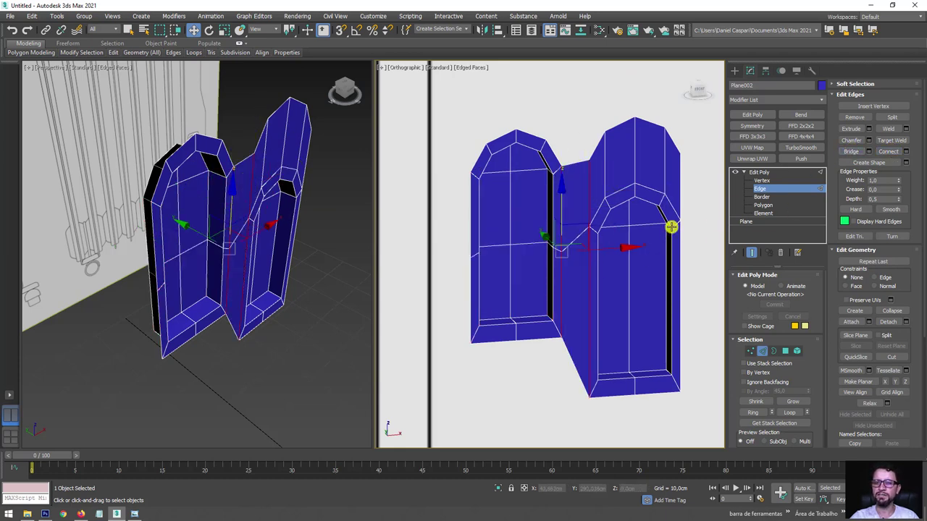
middle_drag(612, 195, 561, 209)
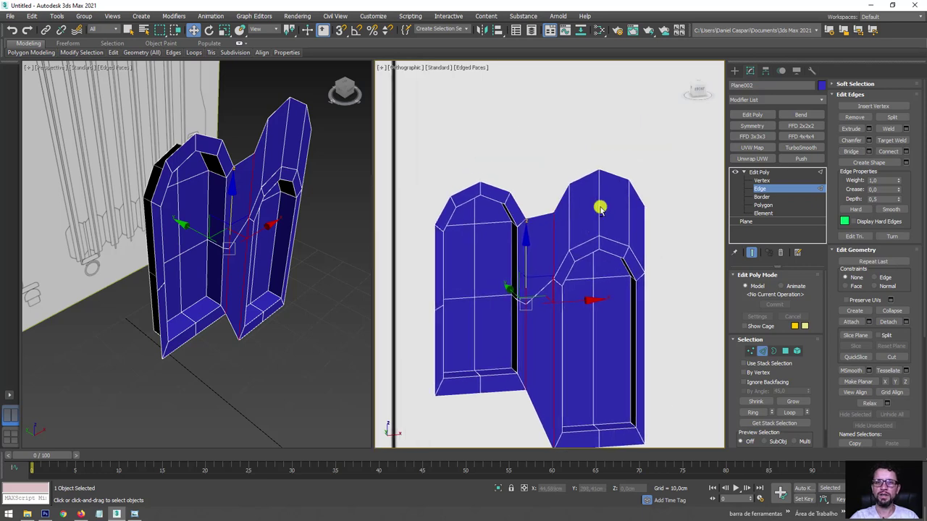
click(752, 353)
Step: In a zoomed Front view, drag the right piece's top corner vertex down to reshape the peak
drag(685, 163, 604, 214)
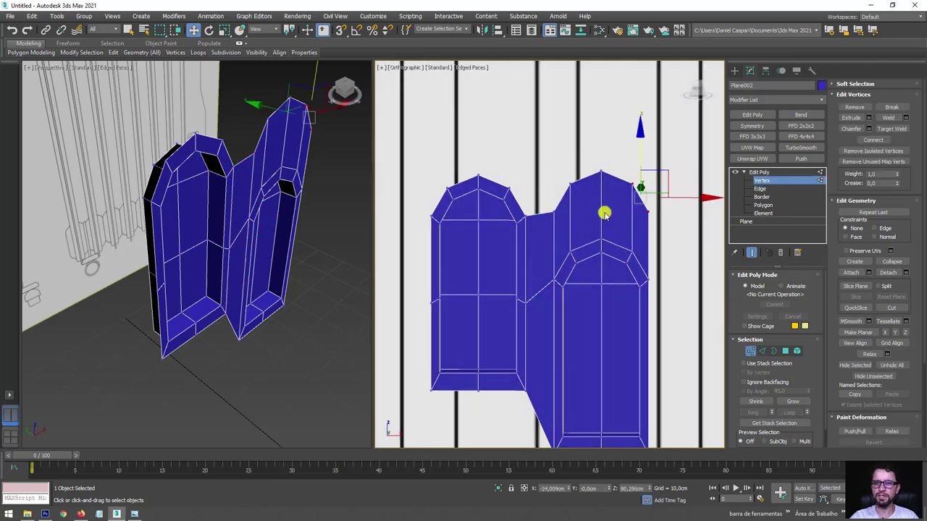
key(f)
scroll(521, 217, up, 2)
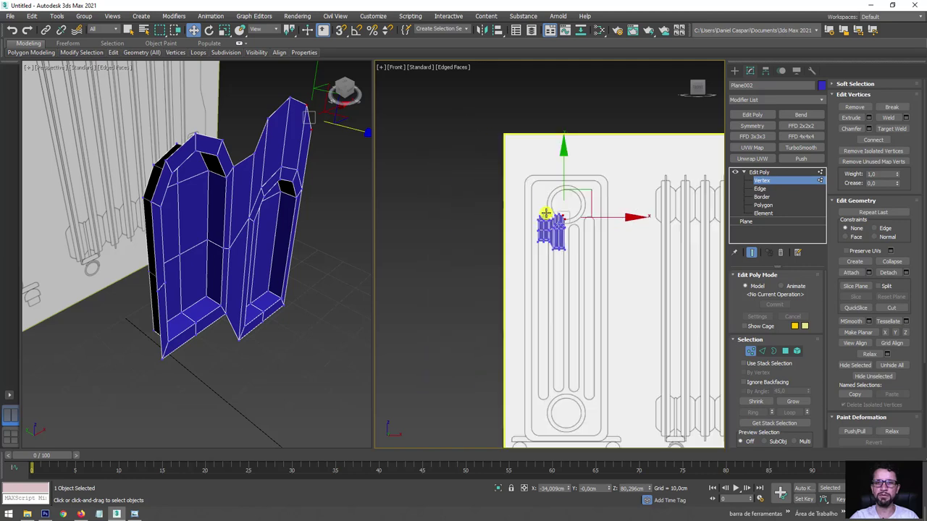
scroll(616, 231, up, 4)
scroll(612, 255, up, 3)
scroll(575, 203, up, 2)
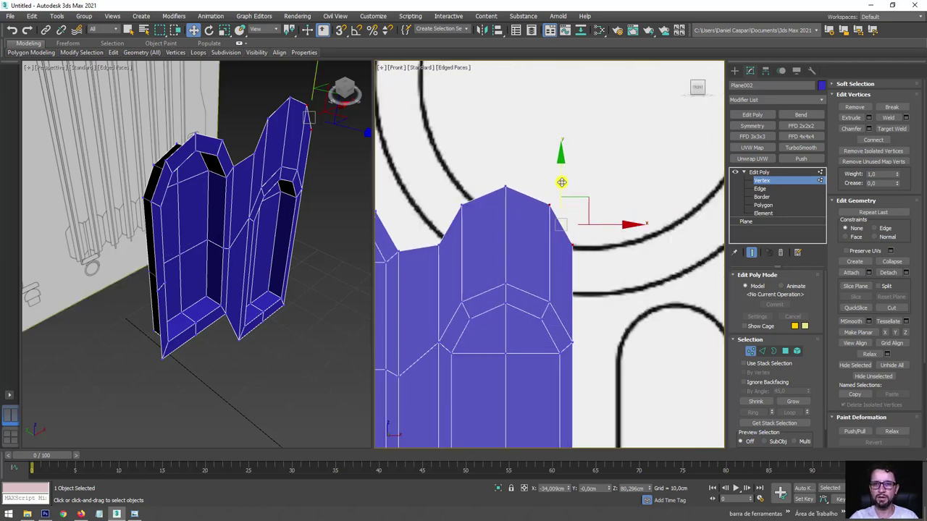
drag(558, 184, 565, 252)
Step: Lower the right piece's peak vertex down and left, undoing one misplaced move
click(505, 188)
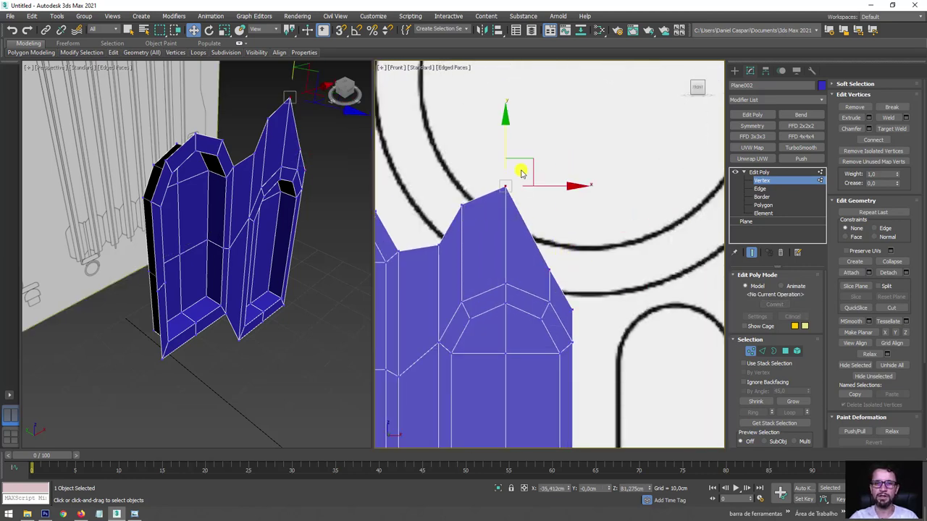
drag(507, 161, 554, 252)
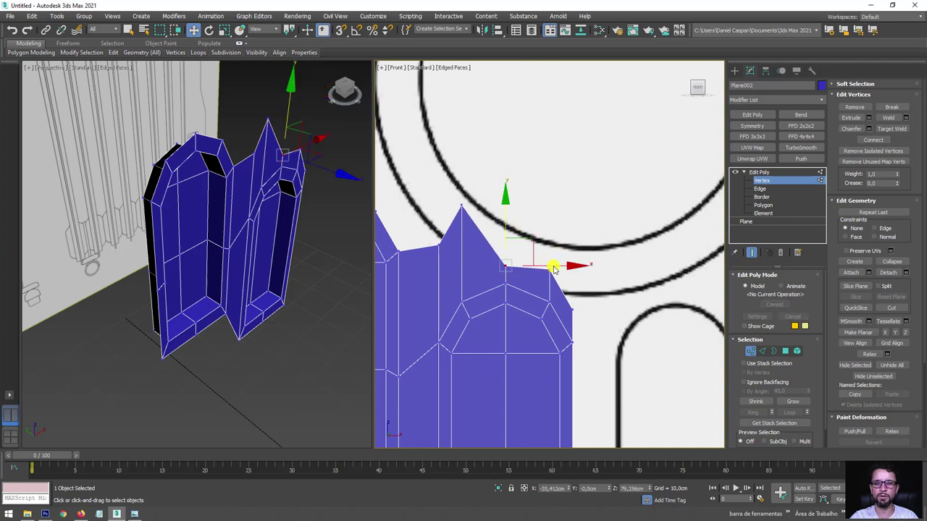
key(ctrl+z)
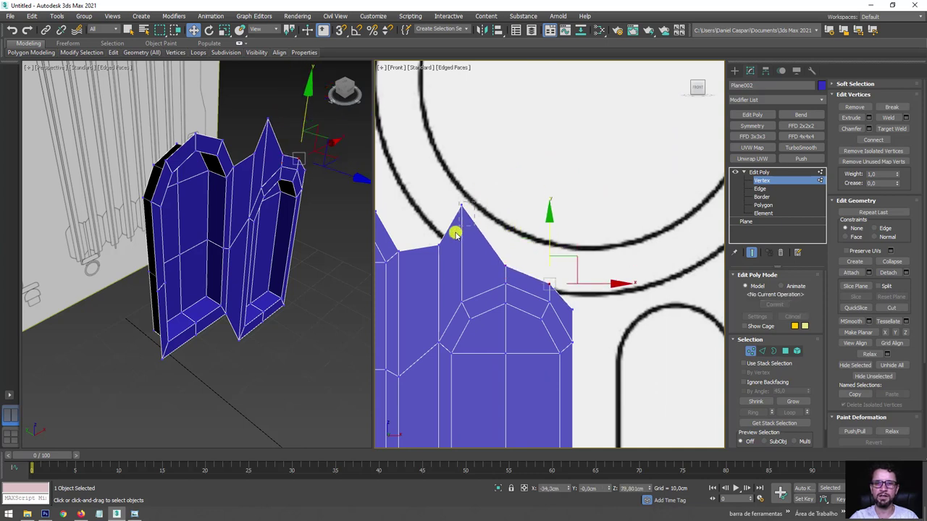
click(461, 207)
mouse_move(460, 174)
mouse_down()
mouse_move(443, 246)
mouse_move(449, 200)
mouse_up()
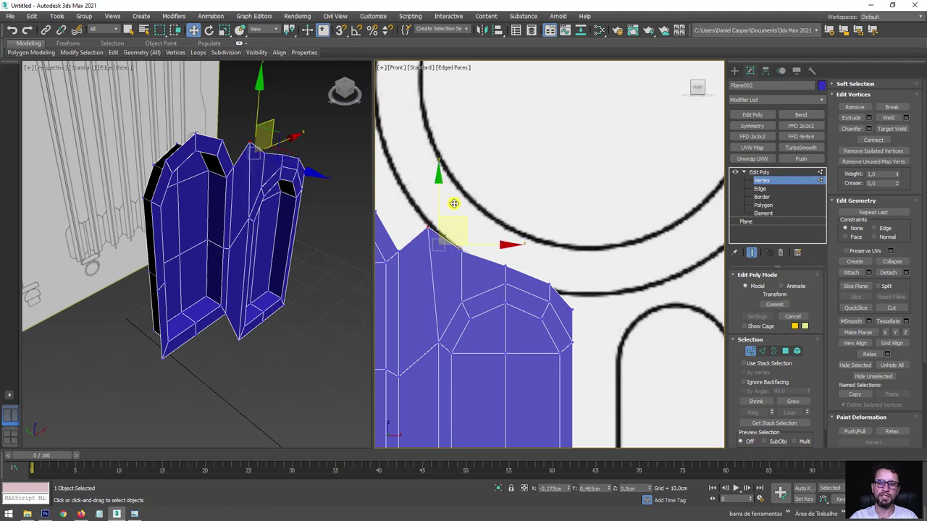
scroll(471, 266, down, 3)
scroll(610, 241, down, 2)
scroll(600, 232, up, 3)
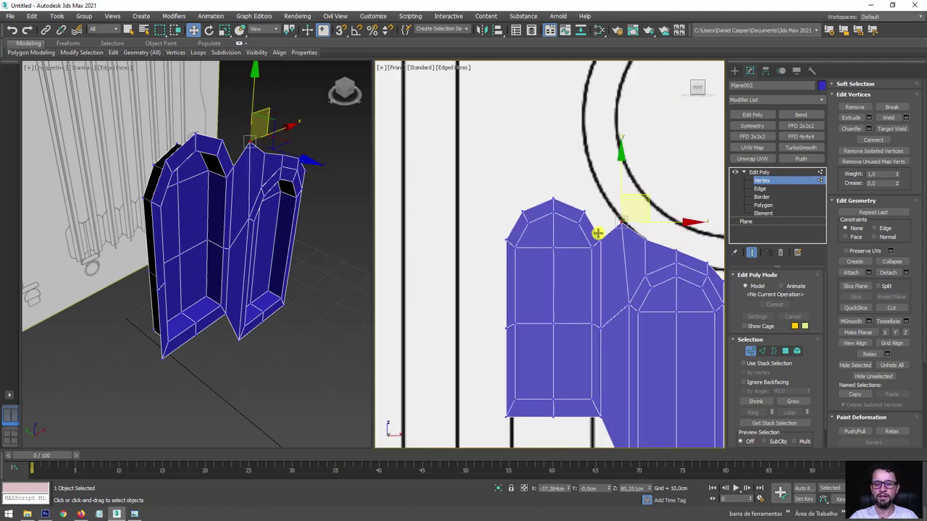
scroll(600, 232, up, 3)
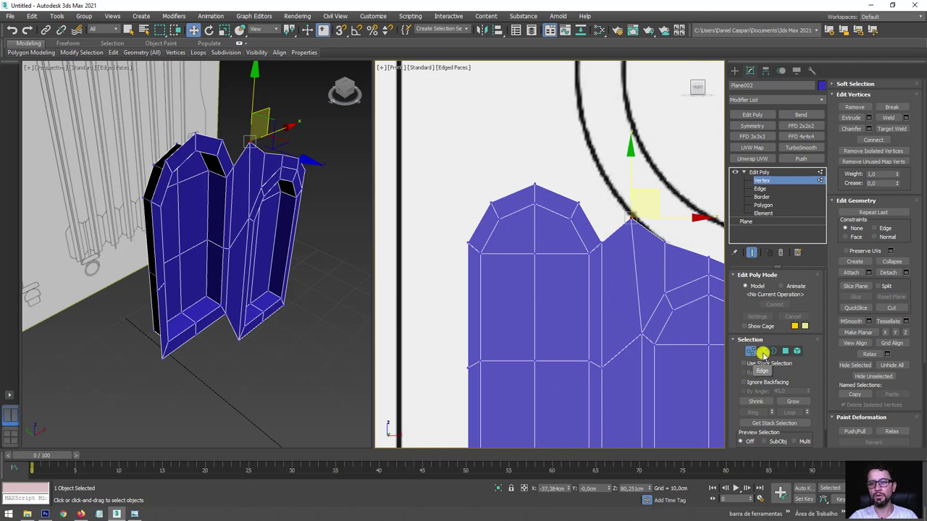
click(762, 352)
Step: Extend an edge on the peak's upper-right slope into a new face and bridge the gap to the mesh
middle_drag(568, 200, 527, 261)
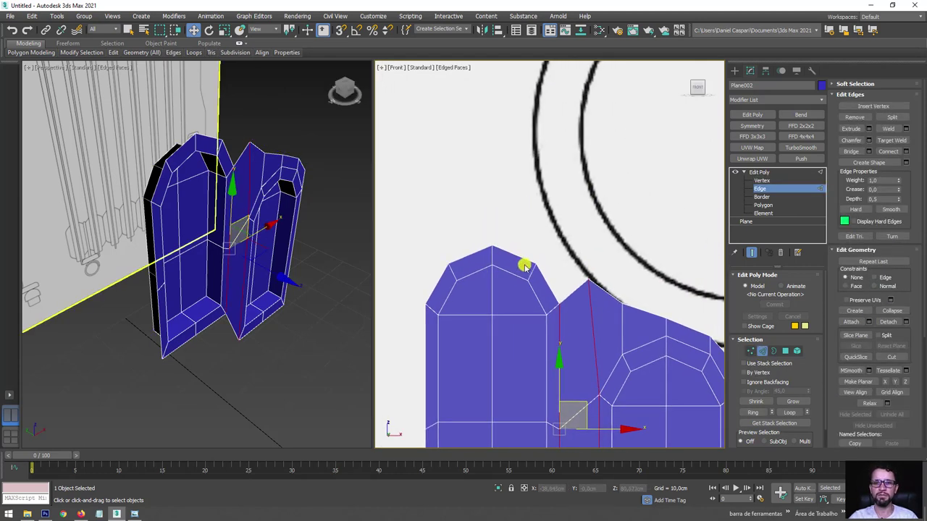
click(521, 259)
mouse_move(541, 215)
shift+mouse_down()
mouse_move(583, 176)
mouse_move(610, 192)
mouse_move(569, 293)
shift+mouse_up()
key(e)
key(w)
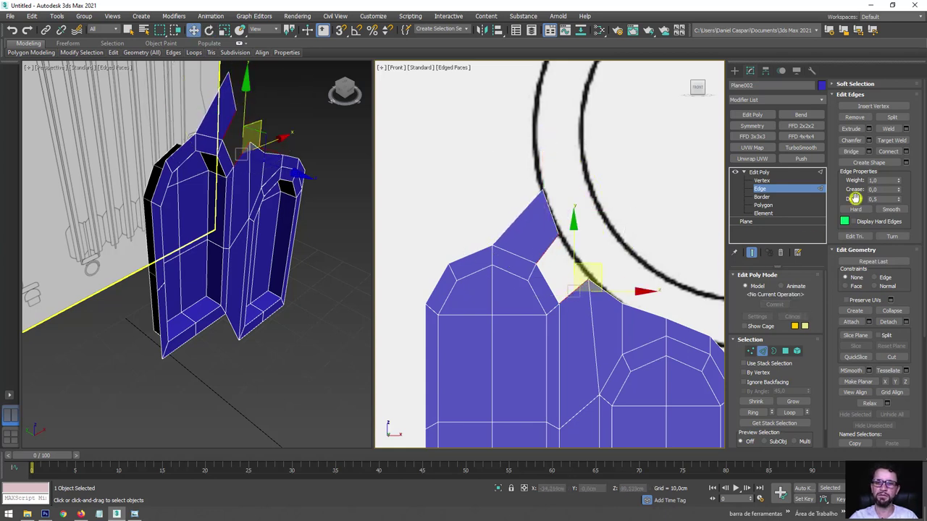
click(851, 152)
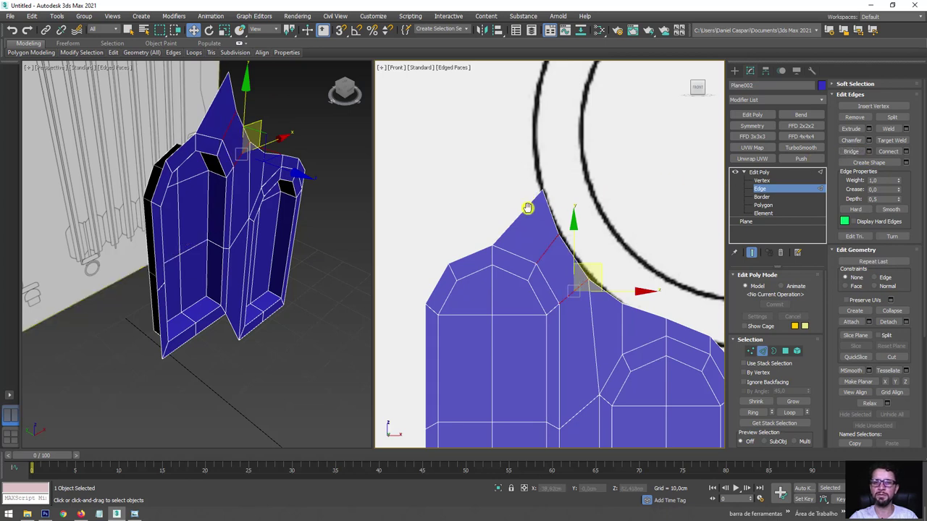
Step: Extend the spike's tip edge up and left along the circle outline
middle_drag(527, 208, 504, 309)
click(528, 305)
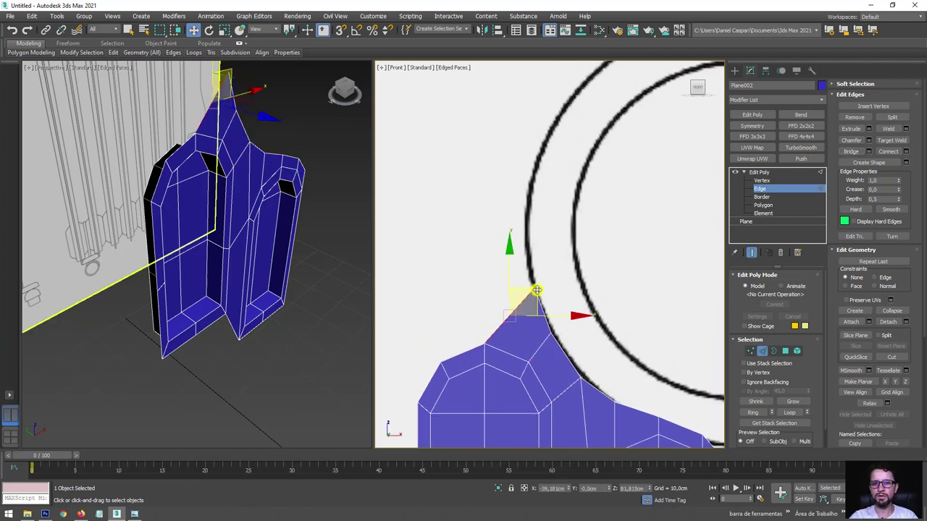
mouse_move(537, 290)
mouse_down()
mouse_move(520, 209)
mouse_move(555, 209)
mouse_move(561, 239)
mouse_move(518, 232)
mouse_move(518, 204)
mouse_up()
key(e)
key(r)
key(w)
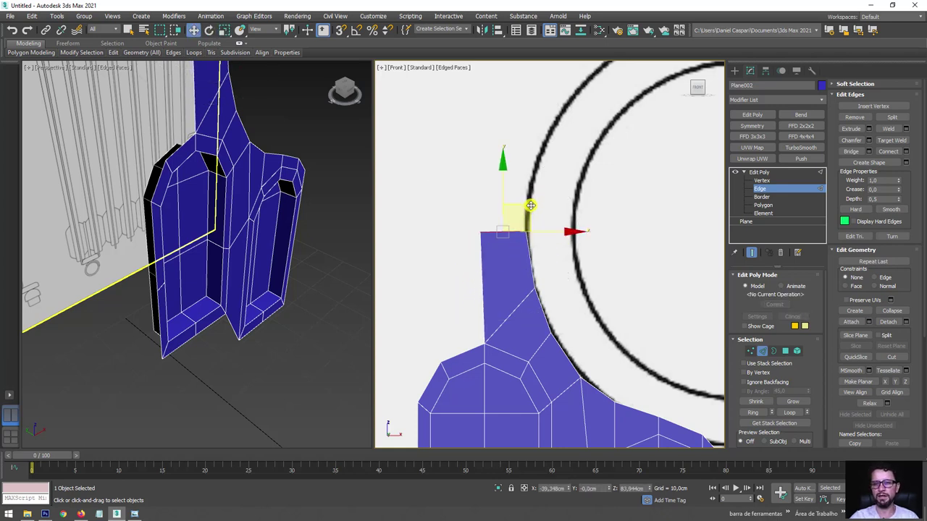
Step: Add more strip segments along the circle, tilting the end edge to the curve, then show the reference photo
scroll(486, 269, down, 2)
drag(485, 269, 497, 209)
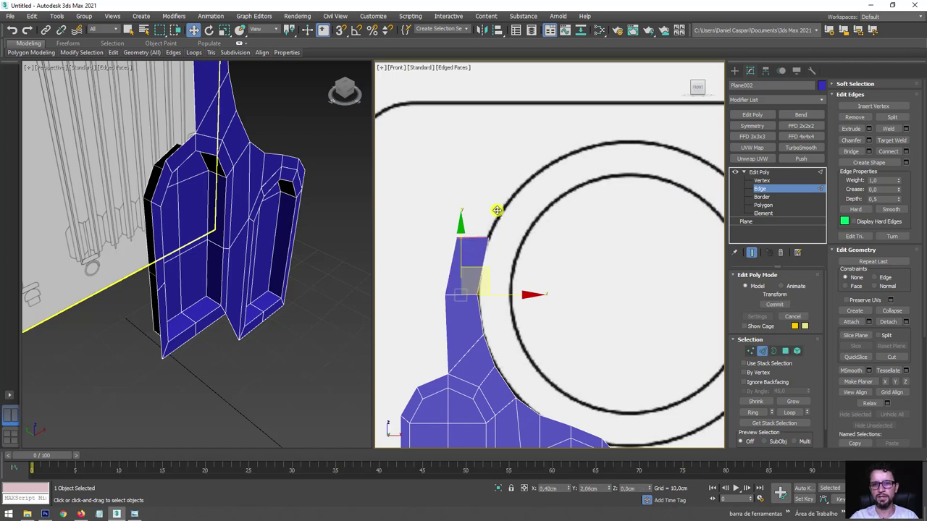
key(e)
key(w)
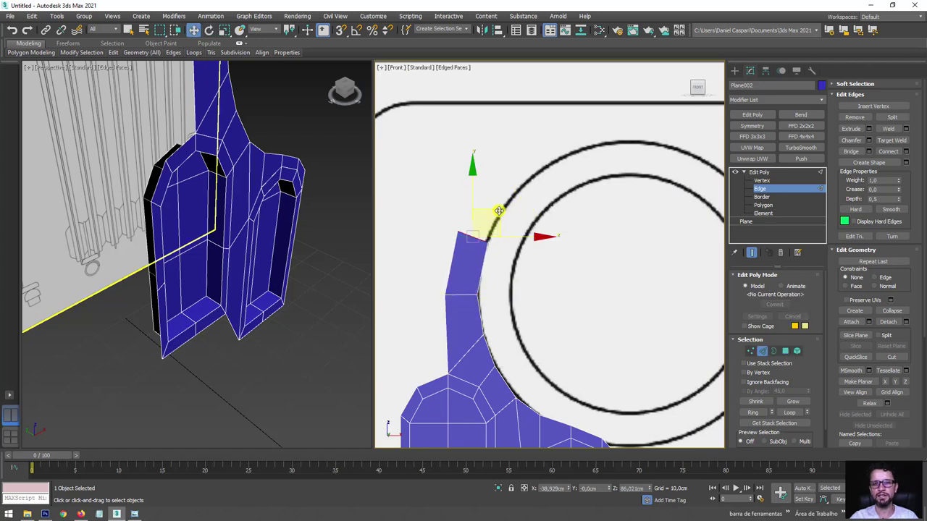
drag(487, 218, 529, 157)
key(e)
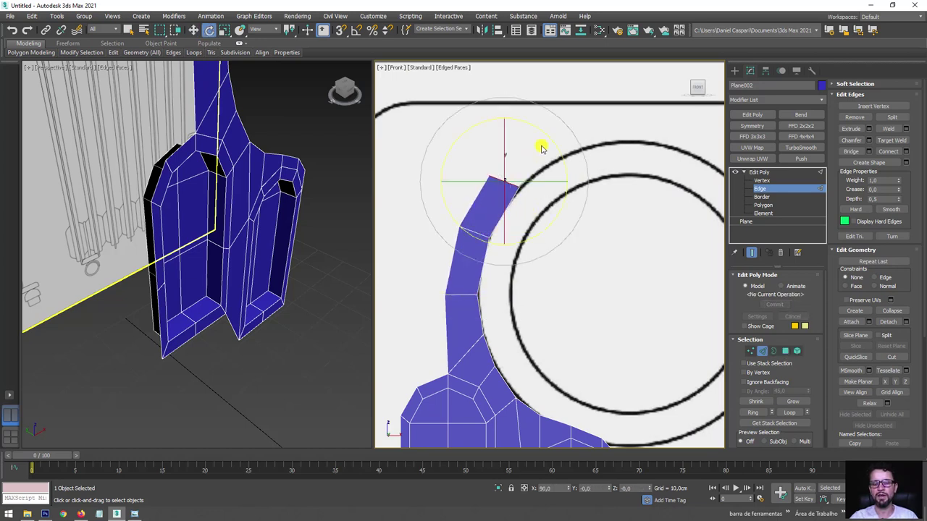
key(w)
mouse_move(538, 155)
mouse_down()
mouse_move(572, 127)
mouse_move(608, 121)
mouse_up()
key(e)
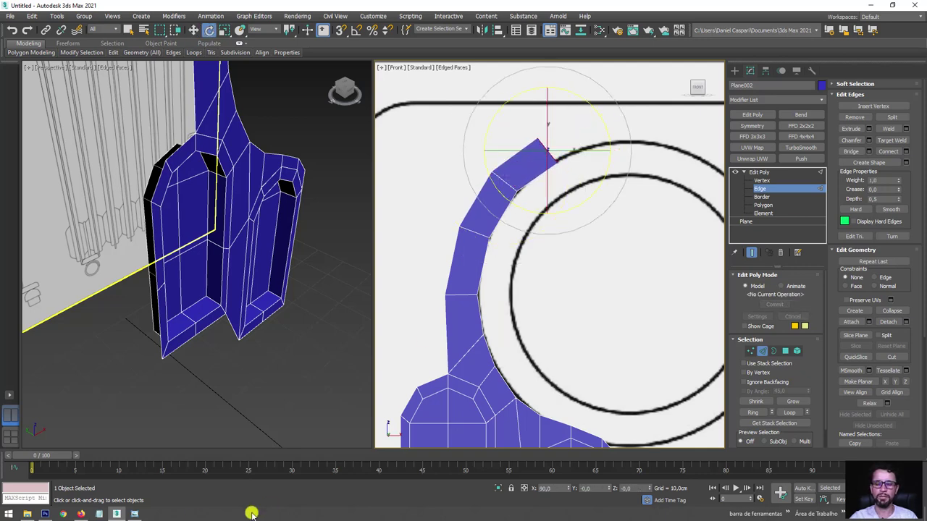
click(134, 513)
Step: Browse to radiator photos 5 and 6, zoom in, then minimize Photo Viewer
scroll(343, 252, down, 2)
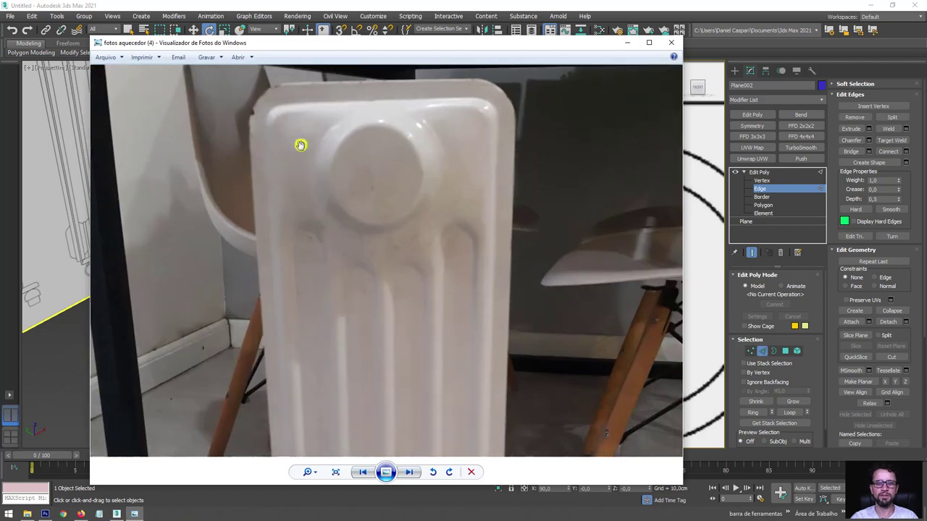
click(409, 472)
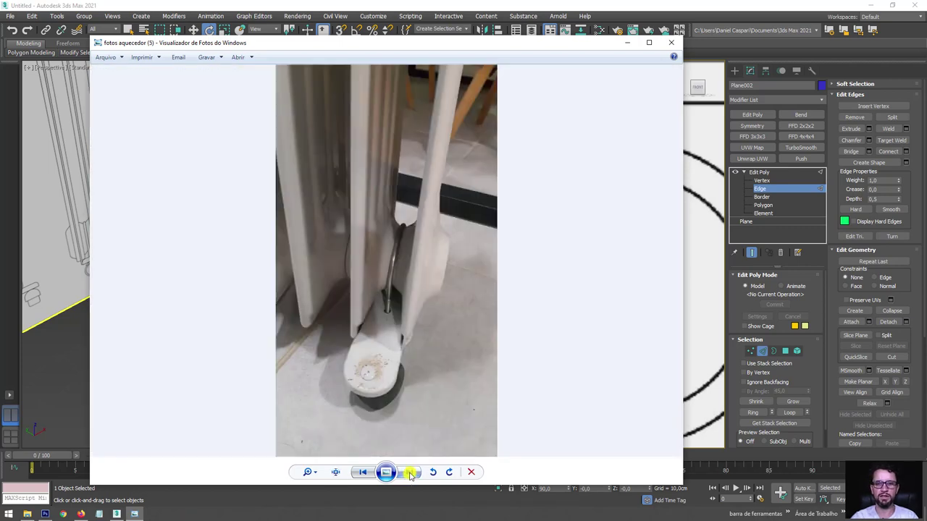
click(409, 472)
scroll(482, 311, up, 3)
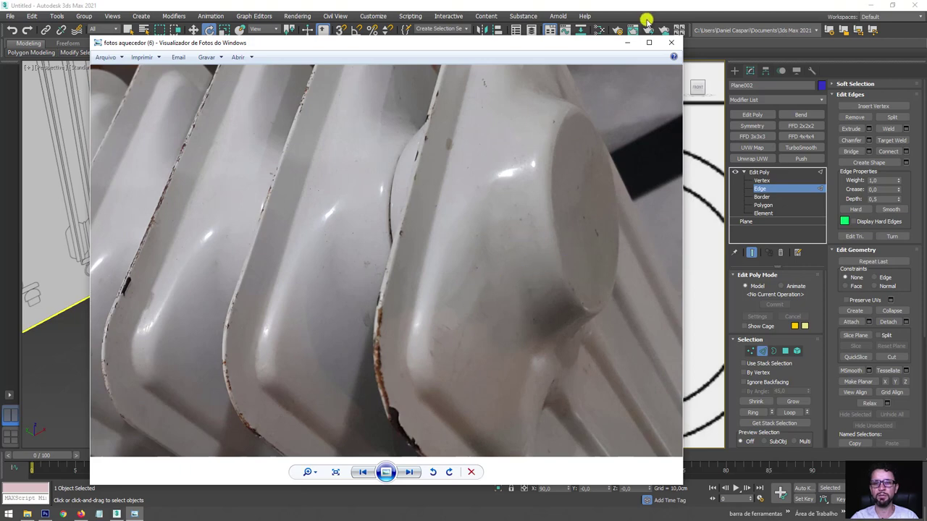
click(628, 42)
scroll(601, 176, up, 2)
Step: Extend the strip up and right around the circle, tilting the end edge to follow it
key(w)
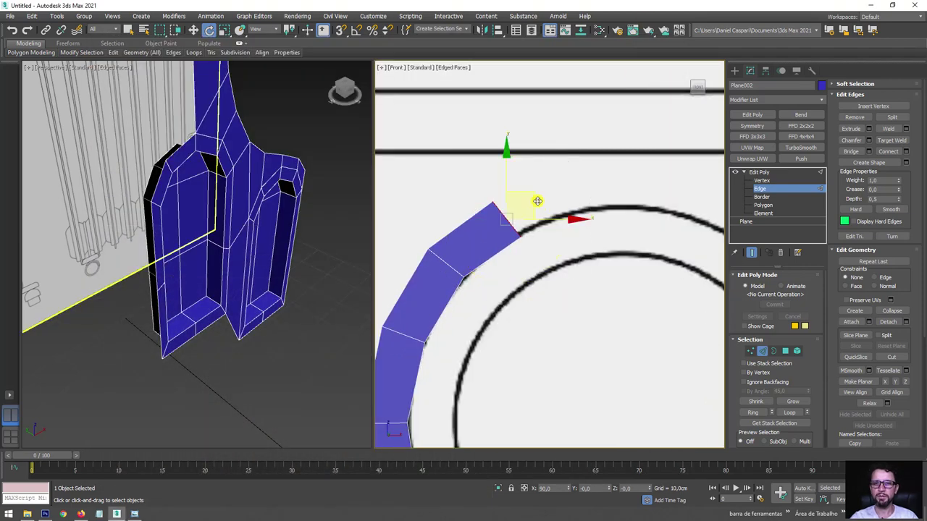
drag(529, 198, 600, 163)
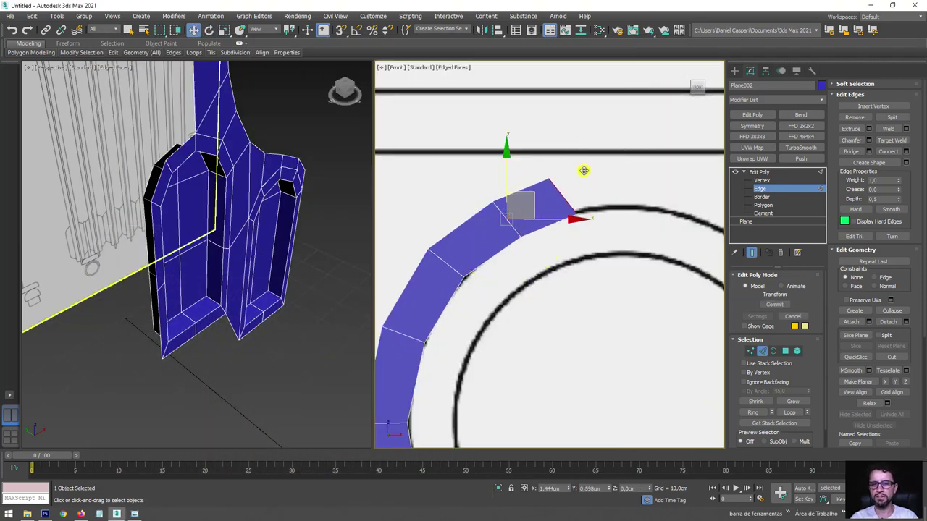
key(e)
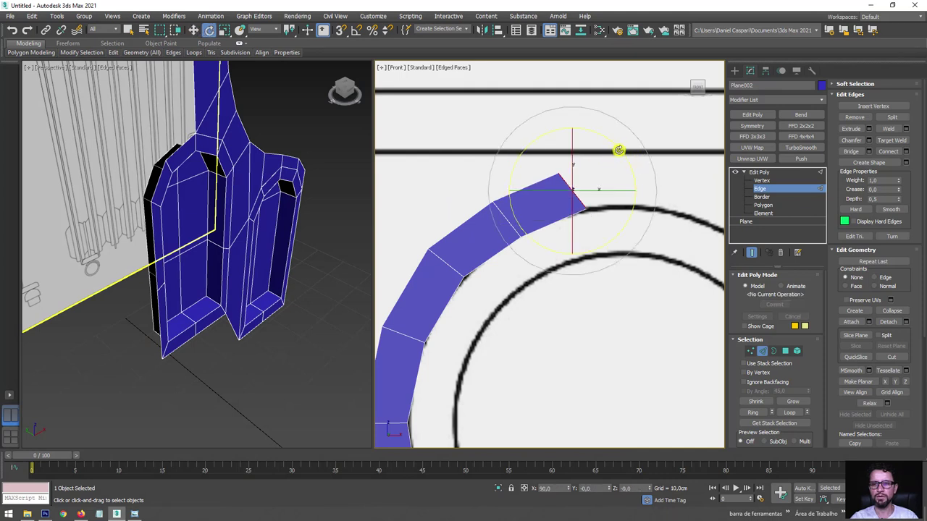
mouse_move(619, 150)
mouse_down()
mouse_move(637, 163)
mouse_move(633, 158)
mouse_move(654, 155)
mouse_up()
key(w)
Step: Scale the end edge flat to vertical at the circle's top and nudge it slightly down
key(e)
key(r)
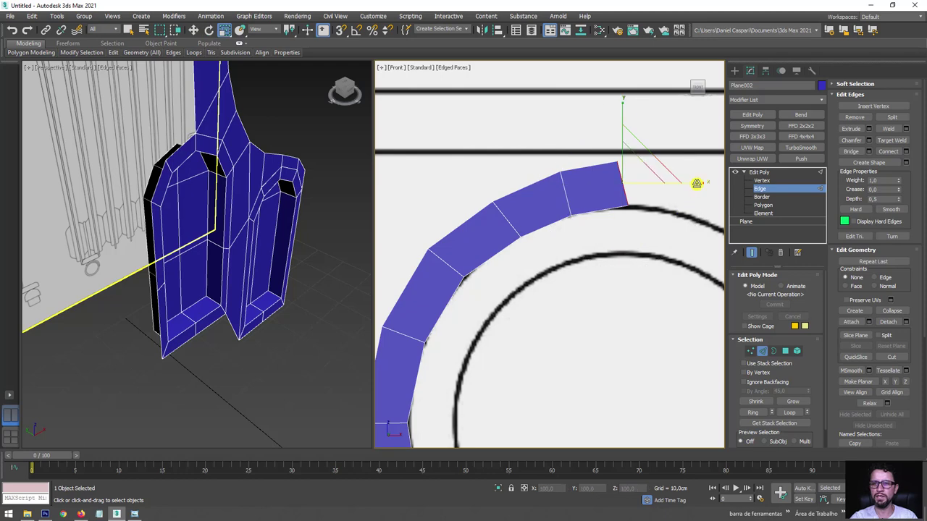
drag(697, 183, 341, 194)
key(w)
drag(624, 134, 623, 139)
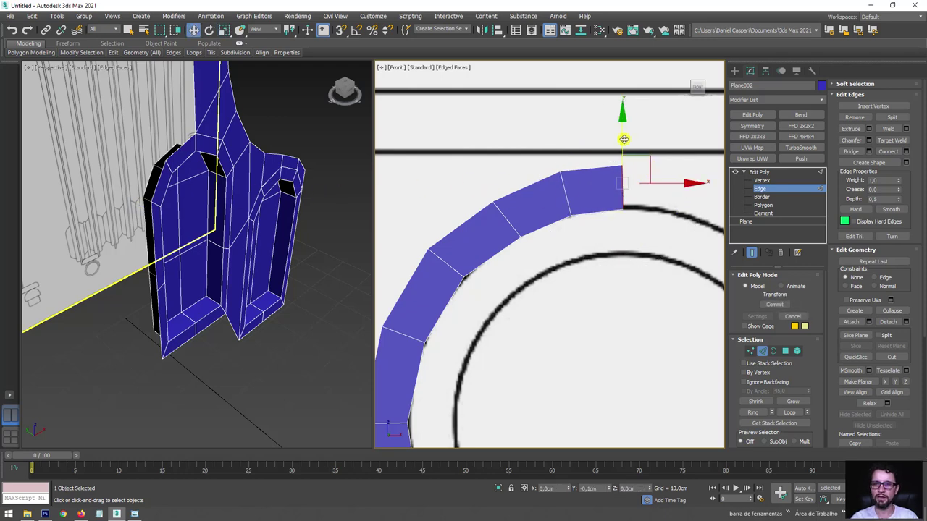
scroll(636, 215, down, 3)
scroll(548, 280, down, 3)
mouse_move(548, 279)
middle_down()
mouse_move(509, 251)
mouse_move(558, 265)
middle_up()
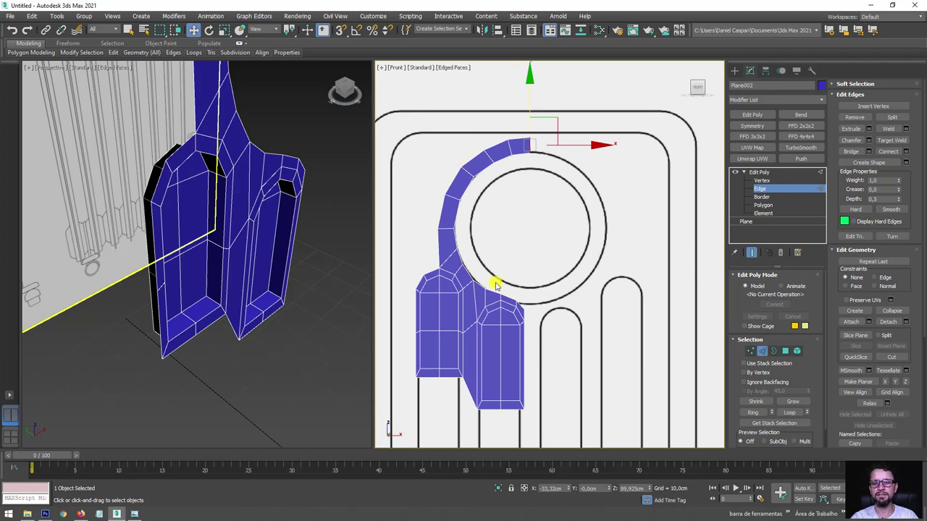
scroll(481, 284, up, 3)
Step: Pull a thin new strip up from the fin's left side toward the top
middle_drag(420, 269, 416, 293)
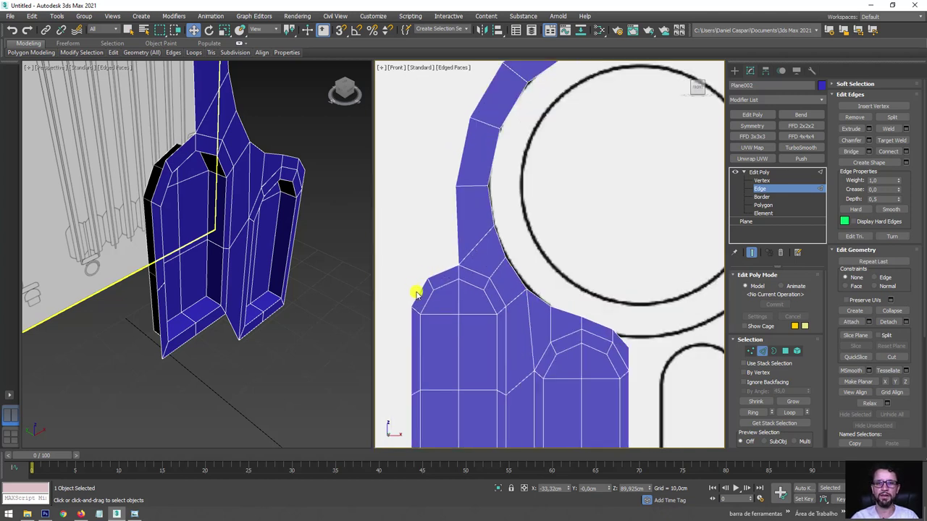
mouse_move(418, 295)
shift+mouse_down()
mouse_move(424, 172)
mouse_move(420, 191)
shift+mouse_up()
key(e)
key(r)
key(w)
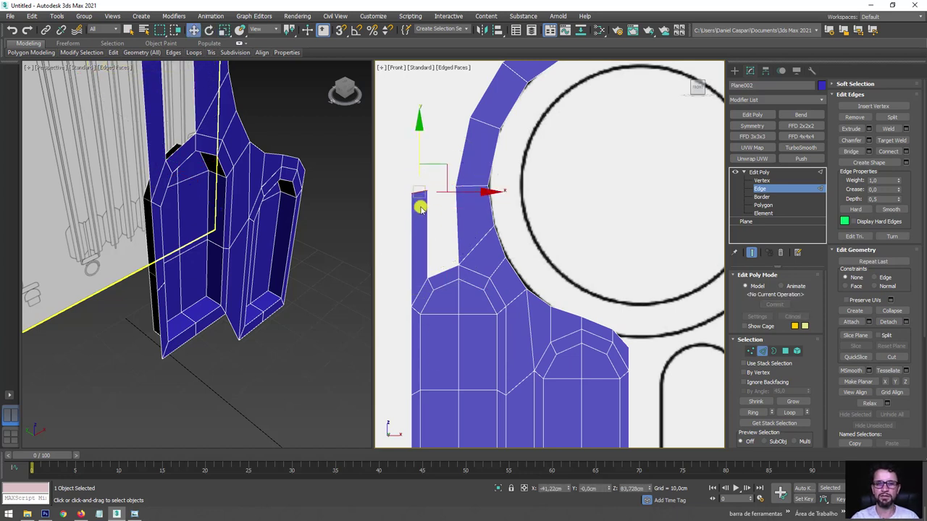
click(461, 211)
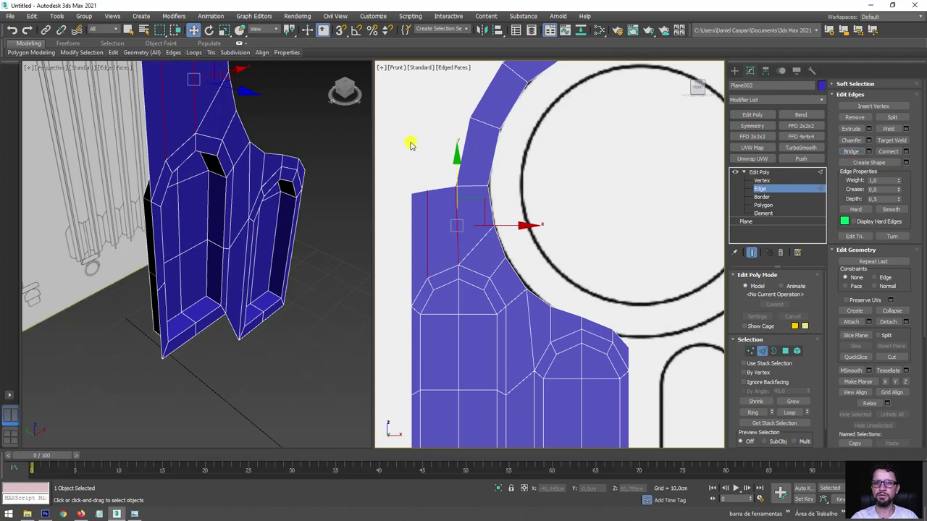
middle_drag(410, 140, 442, 258)
shift+drag(445, 295, 446, 87)
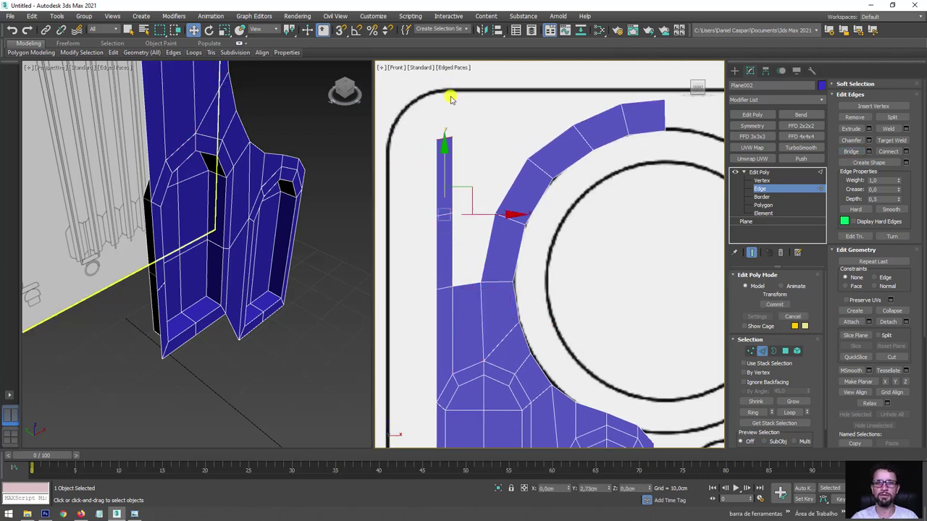
Step: Bridge the left strip's facing edge to the curved band
click(521, 190)
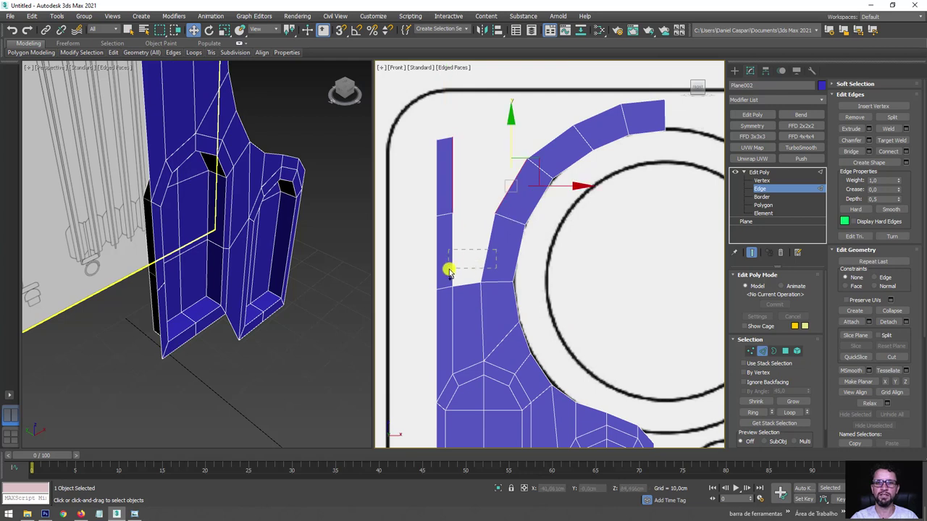
drag(496, 251, 449, 270)
click(850, 151)
scroll(440, 276, down, 2)
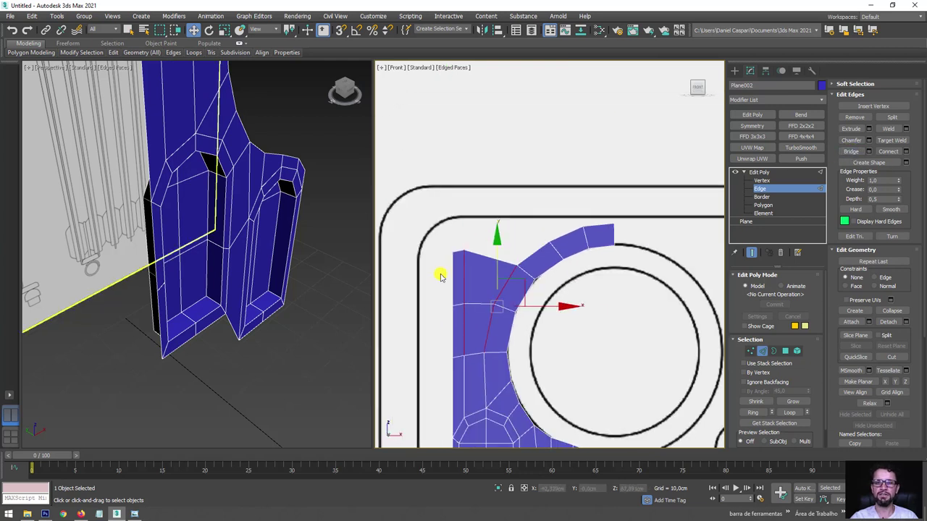
scroll(464, 250, up, 1)
scroll(478, 255, up, 1)
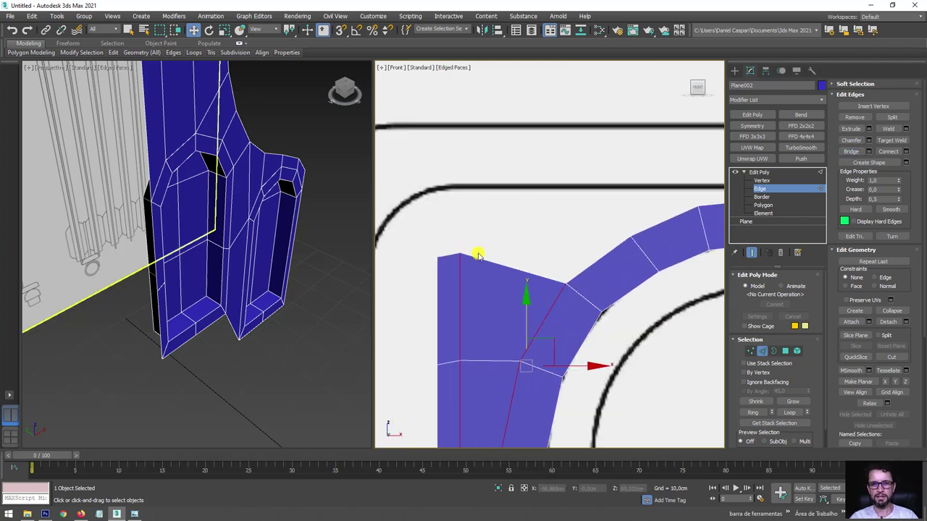
Step: Move the strip's top-left and lower-left vertices to reshape the upper-left corner
click(752, 351)
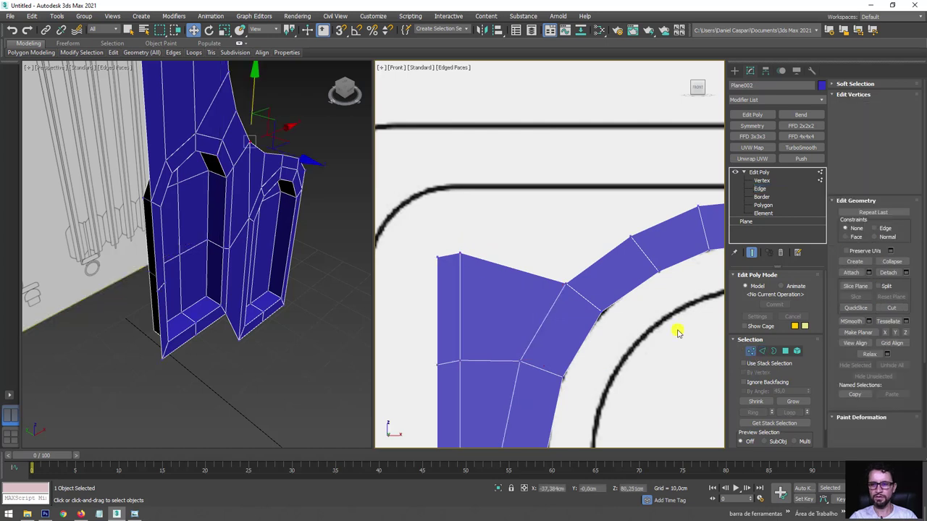
click(460, 255)
drag(492, 286, 535, 293)
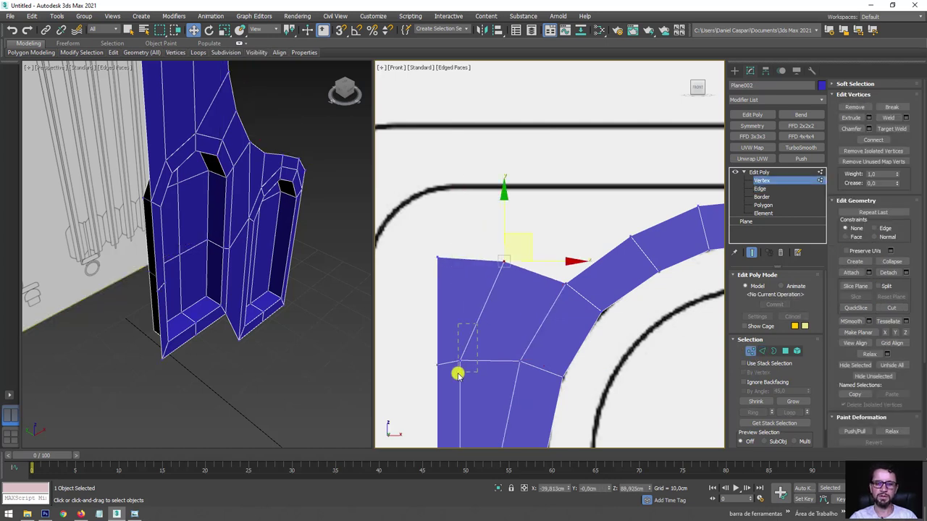
click(460, 362)
drag(505, 328, 519, 330)
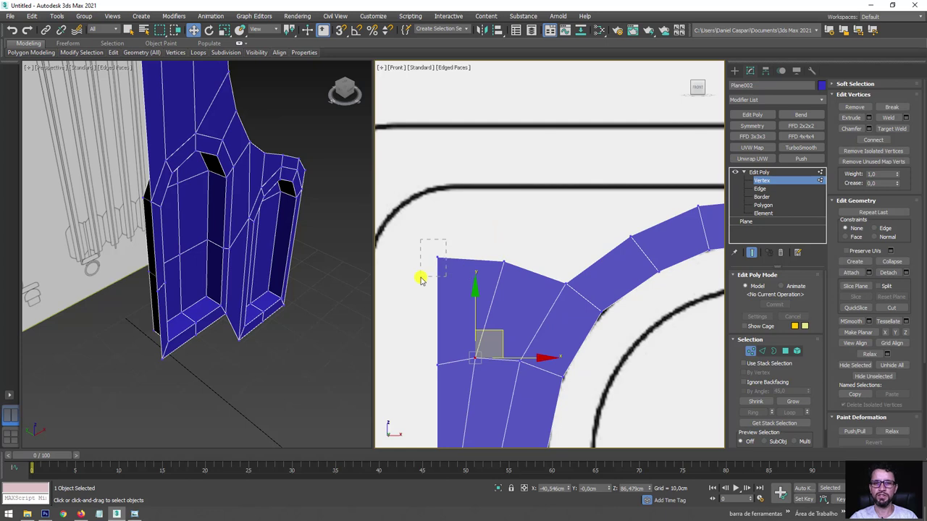
drag(422, 279, 422, 279)
drag(462, 227, 476, 209)
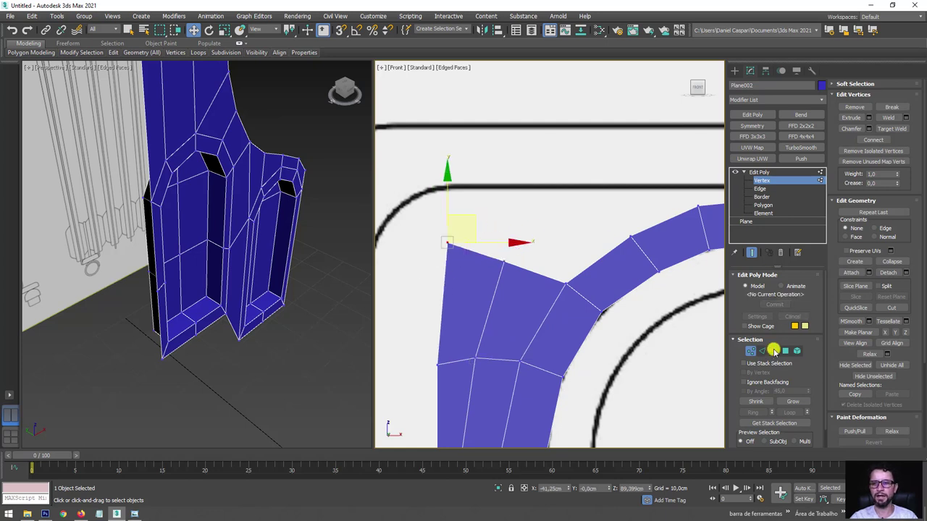
scroll(650, 280, down, 2)
Step: Raise the curved strip's top end edge and align it with the top outline line
key(2)
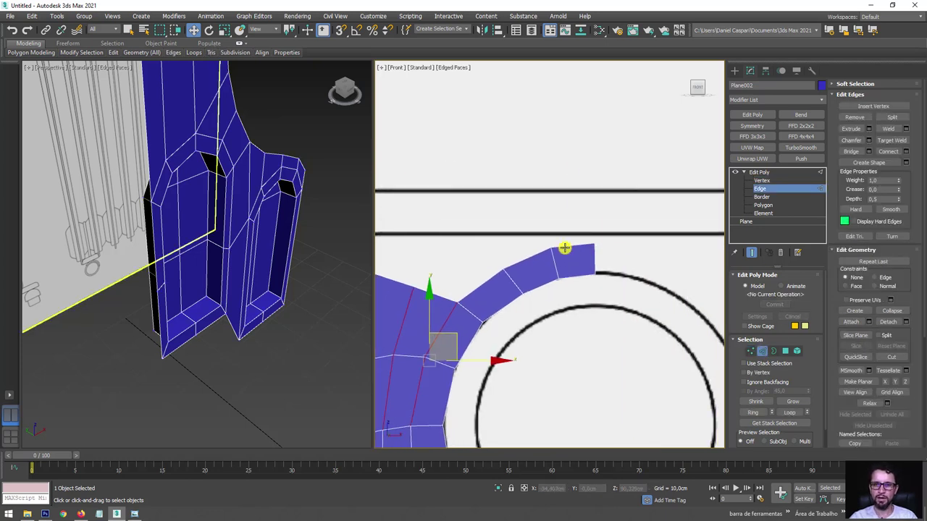
click(564, 247)
drag(533, 256, 552, 207)
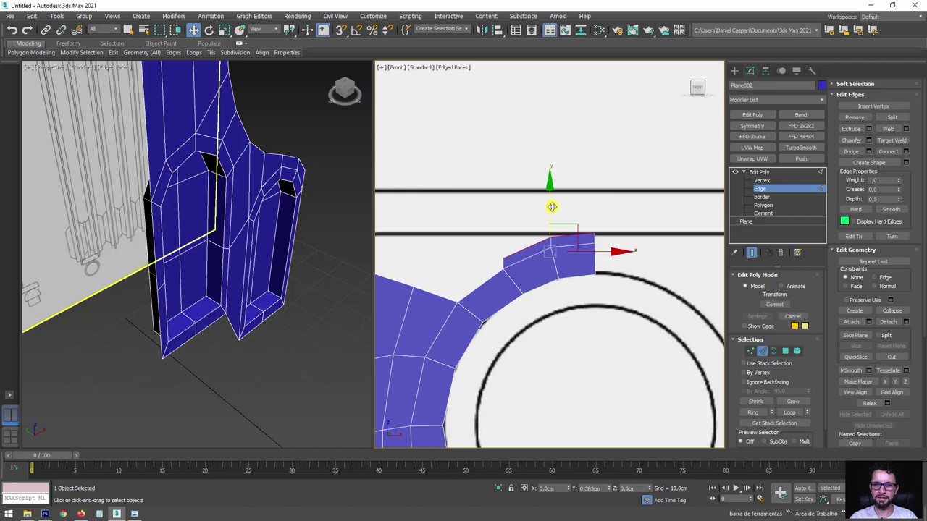
key(e)
key(r)
key(ctrl+z)
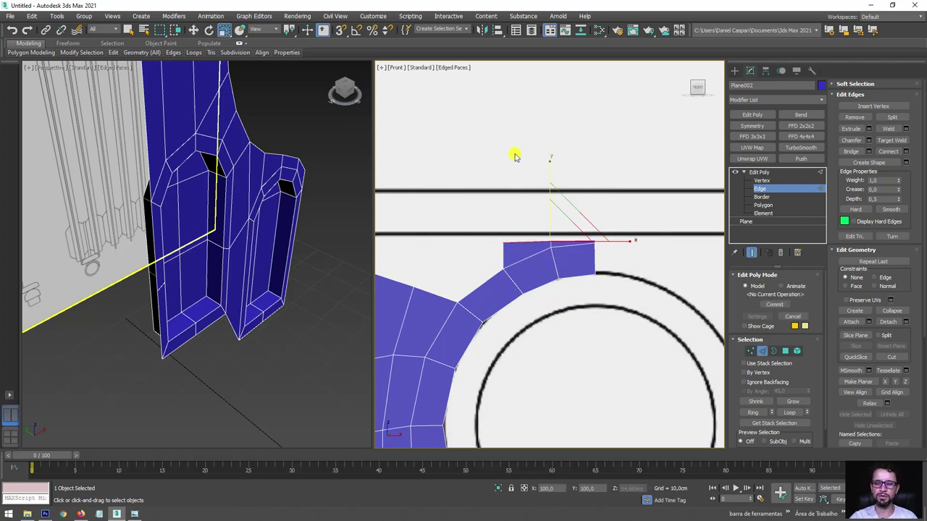
key(w)
drag(550, 205, 563, 198)
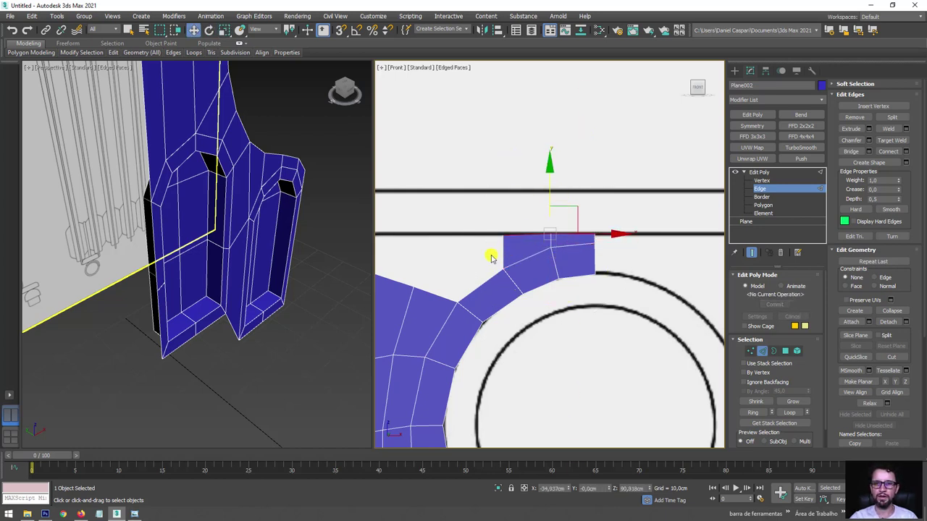
Step: Raise the left strip's top edge toward the fin's upper outline
middle_drag(535, 271, 594, 285)
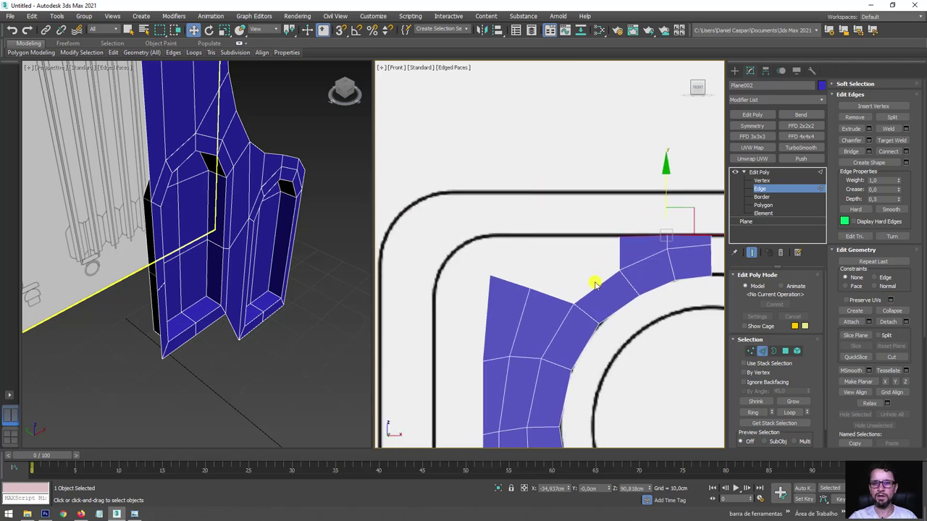
click(547, 295)
mouse_move(528, 250)
mouse_down()
mouse_move(539, 196)
mouse_move(528, 180)
mouse_move(588, 201)
mouse_up()
key(r)
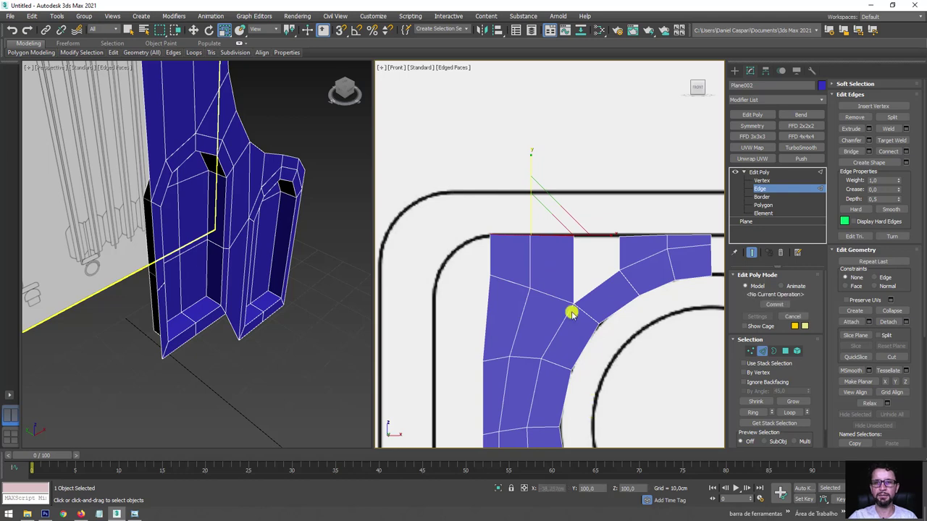
Step: Bridge the facing edges of the two top pieces with new polygons around the hole
ctrl+drag(620, 259, 621, 260)
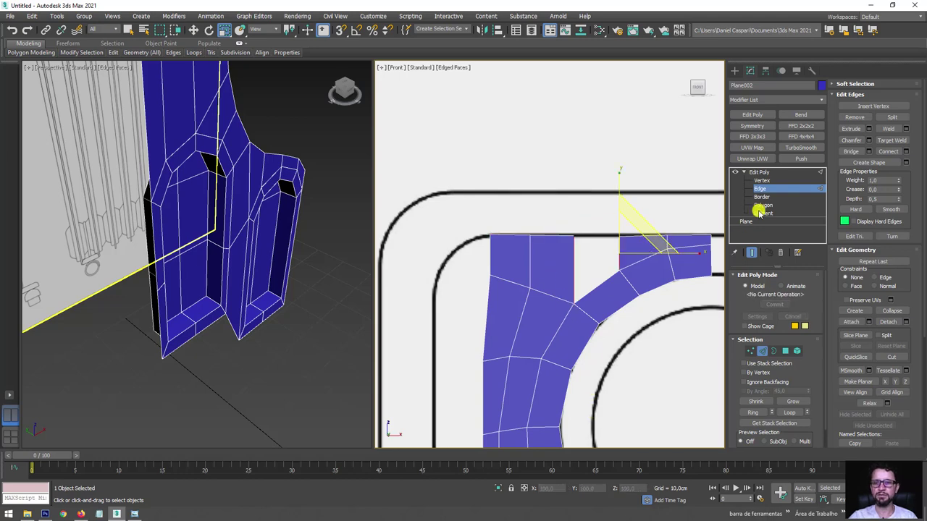
click(851, 151)
scroll(609, 255, down, 5)
mouse_move(609, 255)
middle_down()
mouse_move(432, 186)
mouse_move(546, 199)
mouse_move(542, 211)
middle_up()
scroll(523, 227, up, 3)
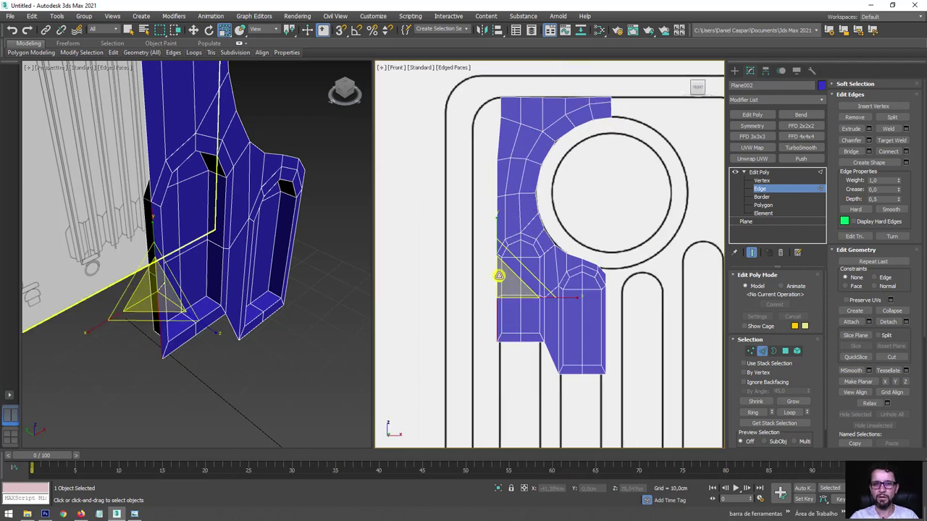
scroll(498, 239, up, 2)
Step: Shift the upper corner's left edge outward and raise the edge below it to the fin top
key(w)
mouse_move(497, 131)
mouse_down()
mouse_move(550, 249)
mouse_move(513, 253)
mouse_up()
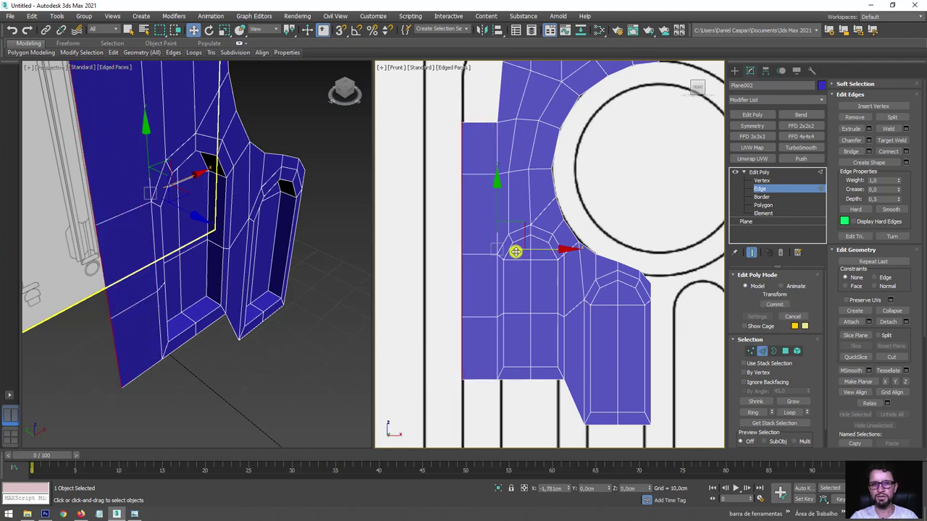
mouse_move(517, 253)
middle_down()
mouse_move(483, 237)
mouse_move(486, 348)
middle_up()
click(482, 333)
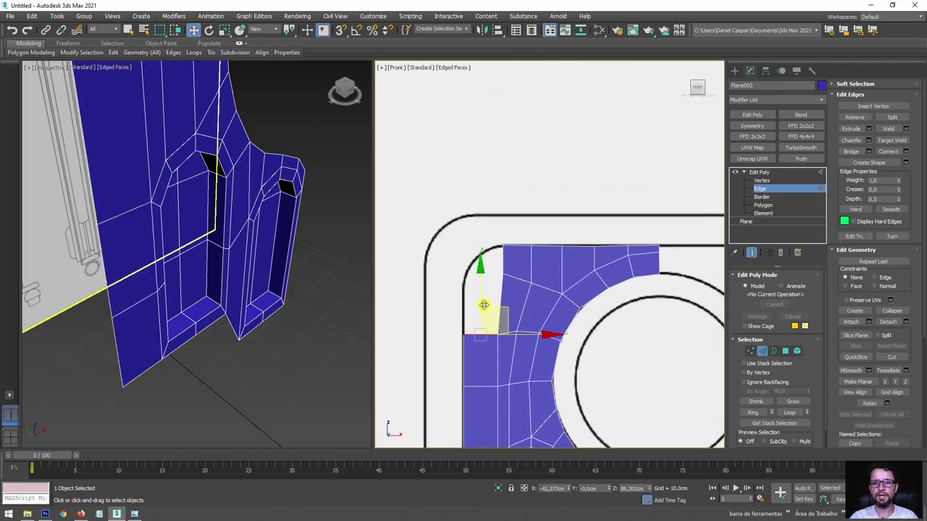
drag(481, 295, 483, 253)
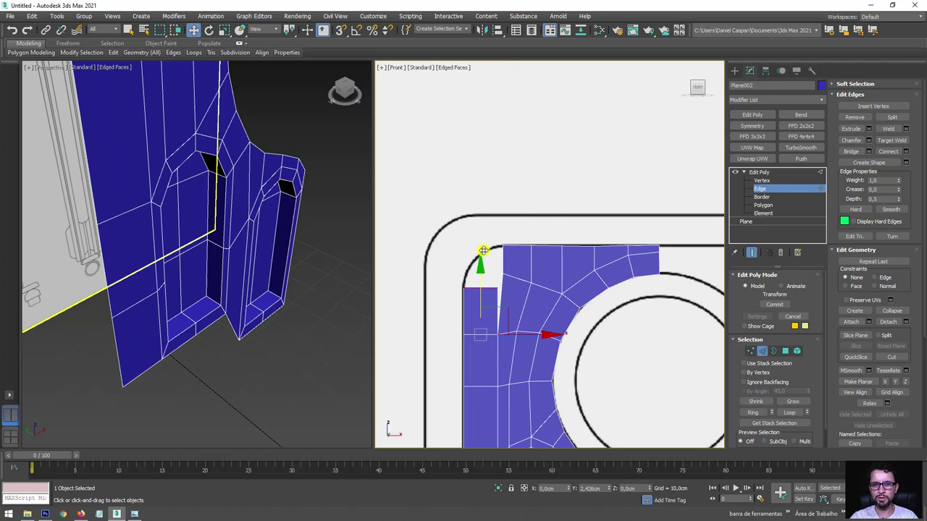
scroll(496, 290, up, 3)
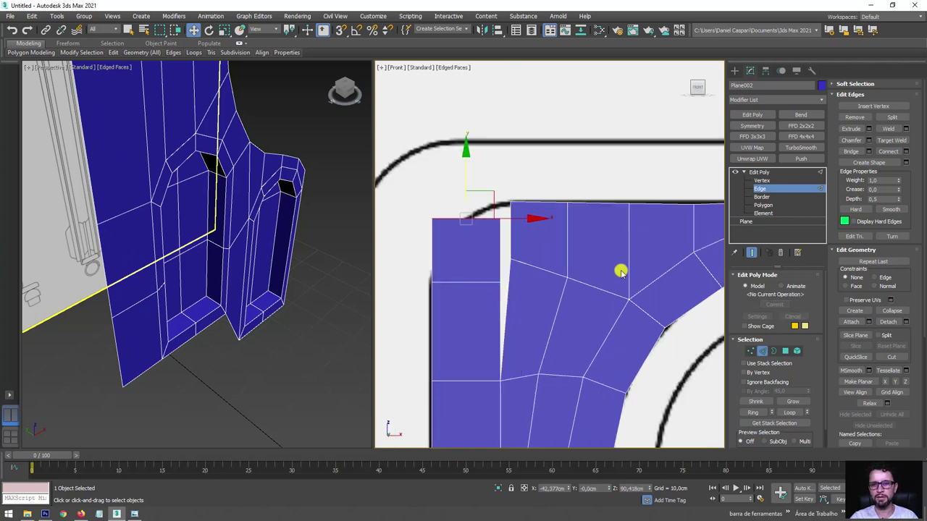
Step: Target Weld the open vertical edge onto its neighbouring edge to close the seam
click(892, 140)
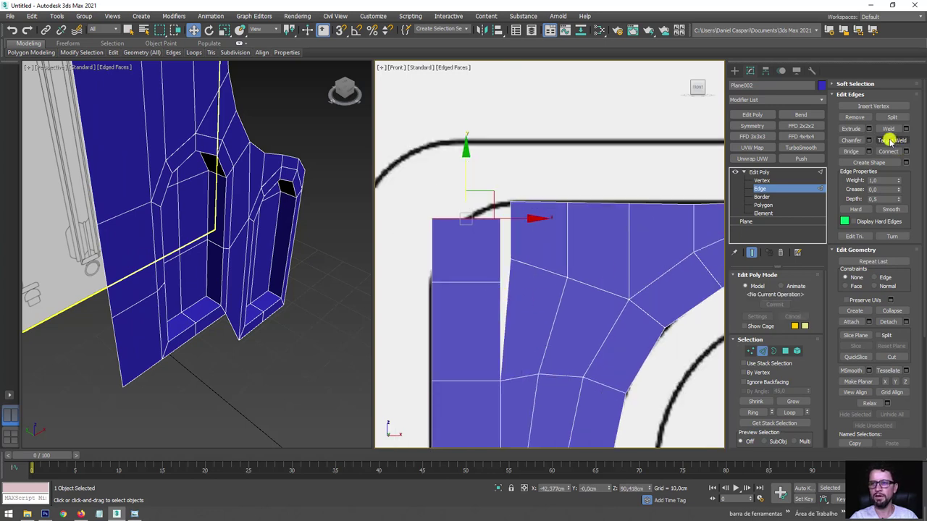
click(510, 298)
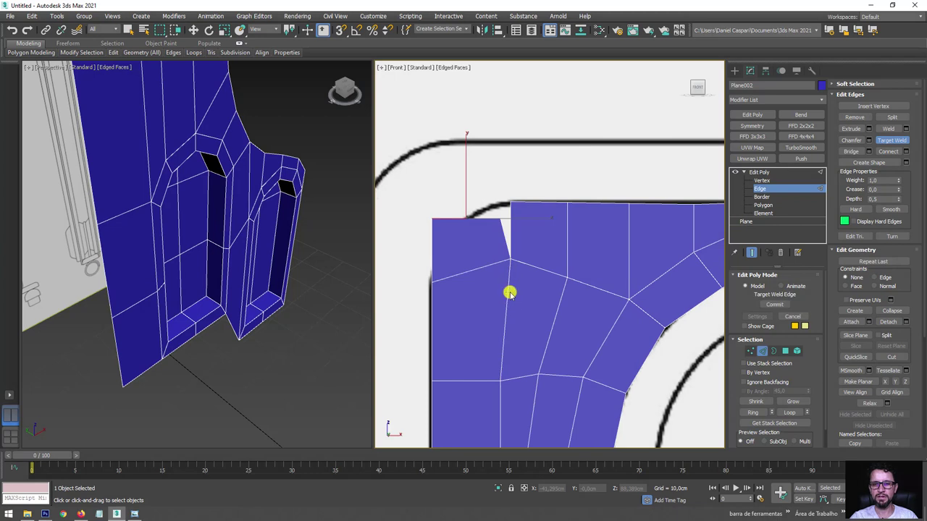
click(511, 231)
Step: Drop the stray top vertex onto the edge line and move the corner vertex into the outline's corner
key(w)
click(750, 350)
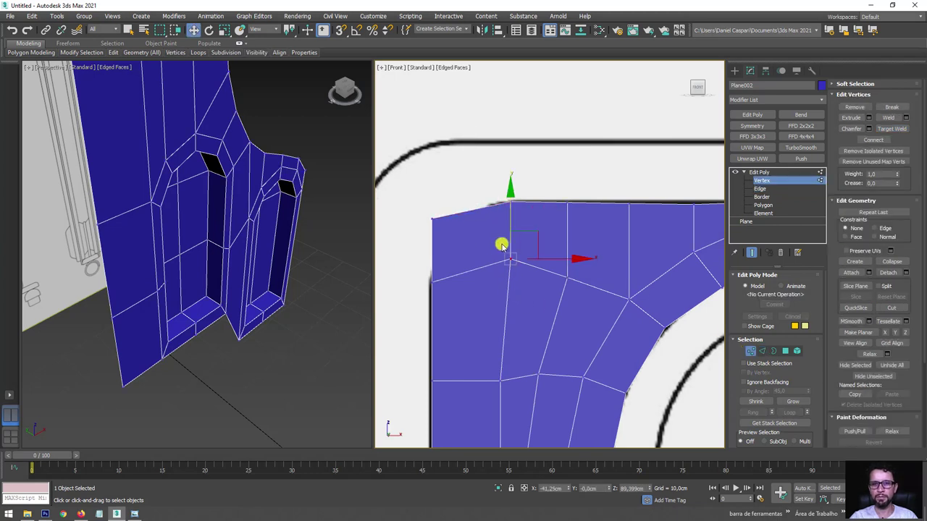
drag(534, 234, 527, 253)
drag(456, 248, 387, 193)
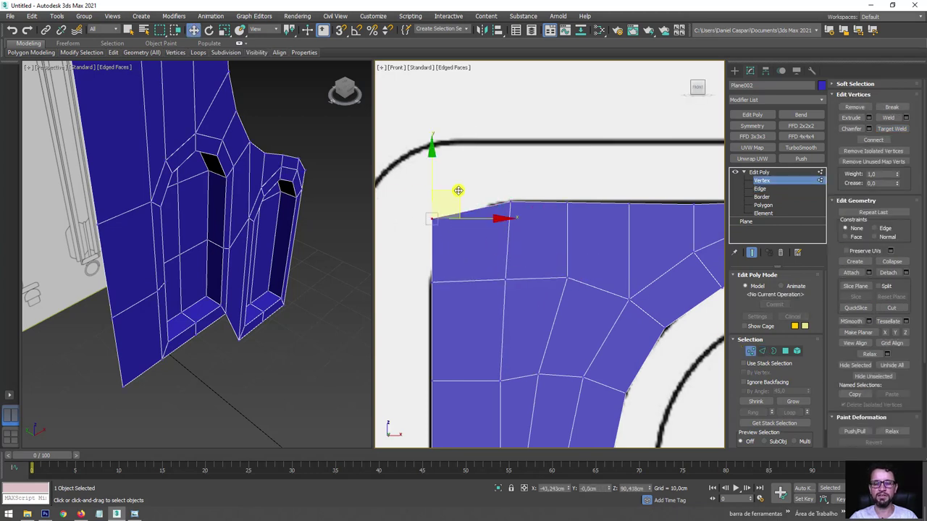
drag(458, 191, 482, 217)
Step: Box-select the vertices along the fin's bottom and pull them down, stretching the fin
scroll(482, 217, down, 5)
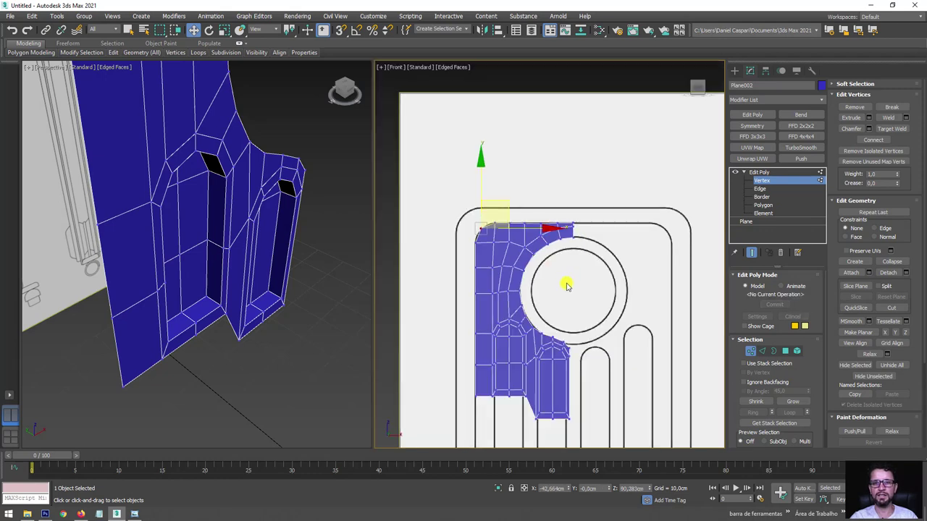
scroll(563, 311, down, 3)
drag(591, 289, 462, 228)
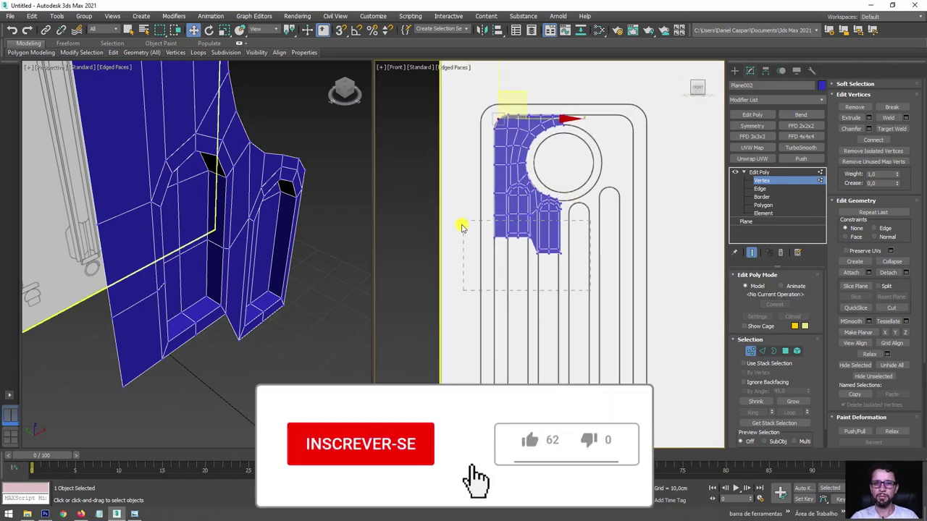
drag(531, 210, 542, 269)
scroll(567, 327, down, 3)
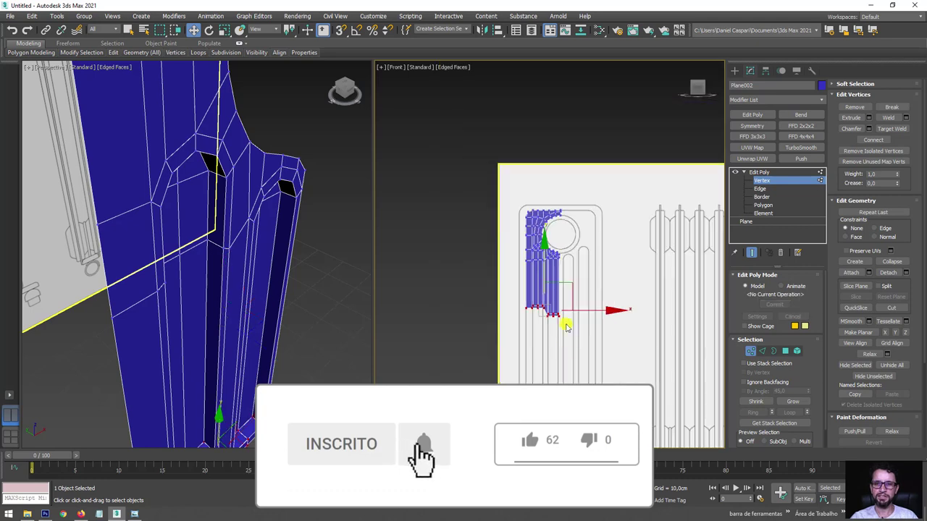
middle_drag(567, 327, 554, 198)
scroll(544, 311, up, 2)
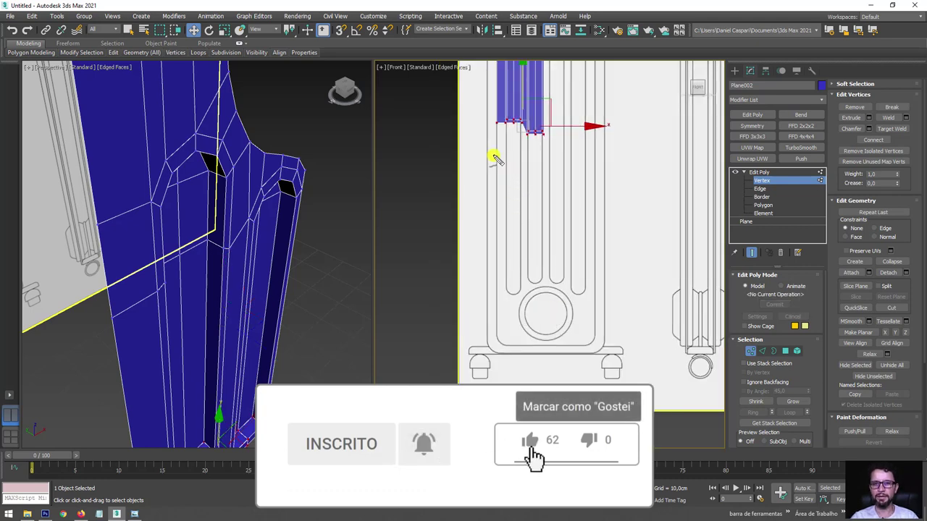
Step: Lower the fin's bottom vertices further down the radiator column
drag(481, 155, 611, 155)
mouse_move(555, 186)
mouse_down()
mouse_move(555, 248)
mouse_move(593, 242)
mouse_up()
key(Escape)
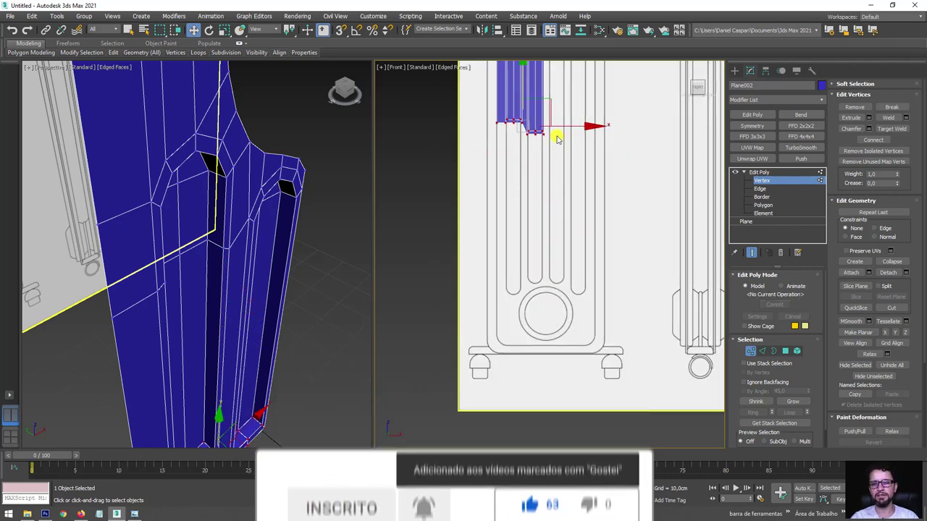
middle_drag(558, 139, 555, 283)
scroll(492, 302, up, 2)
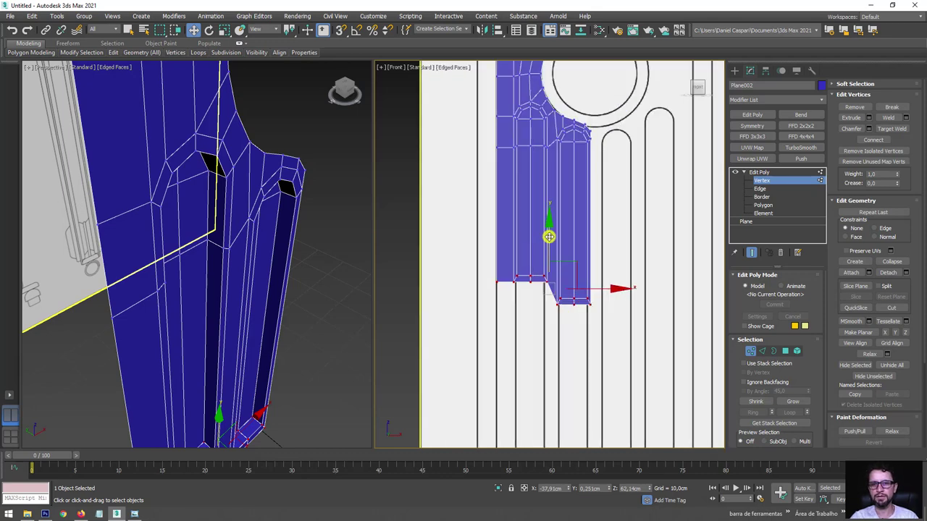
scroll(549, 237, up, 1)
scroll(553, 273, down, 3)
drag(547, 281, 548, 358)
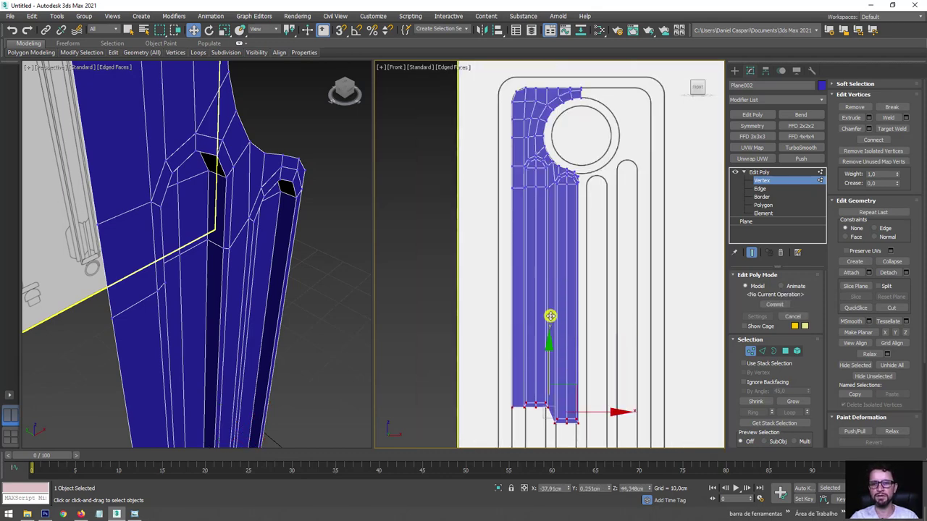
scroll(554, 190, up, 4)
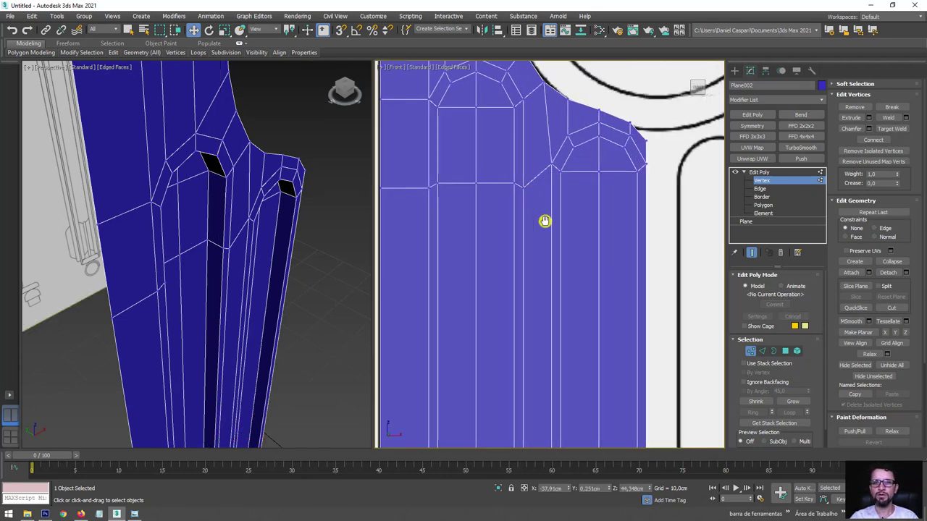
scroll(546, 217, down, 1)
Step: Select a row across the column and raise that edge loop higher up the fin
drag(421, 244, 423, 245)
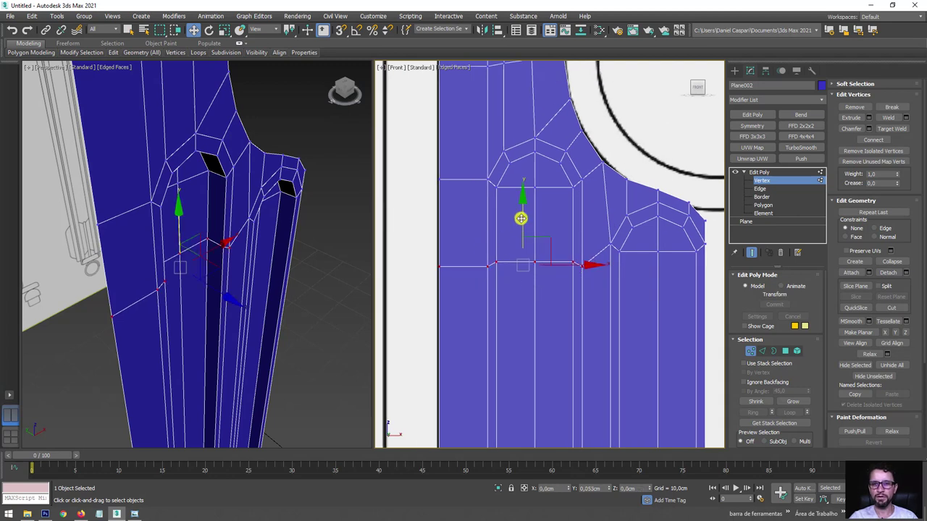
scroll(529, 217, down, 2)
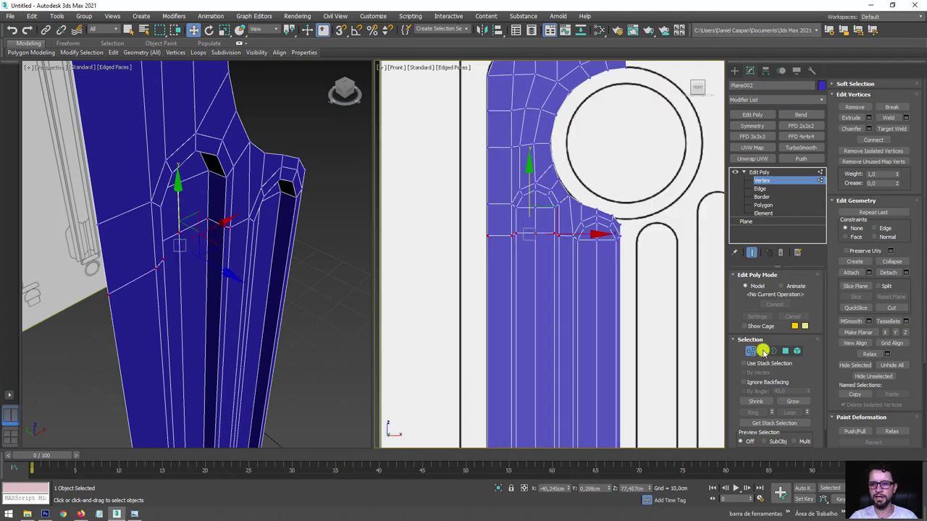
click(762, 351)
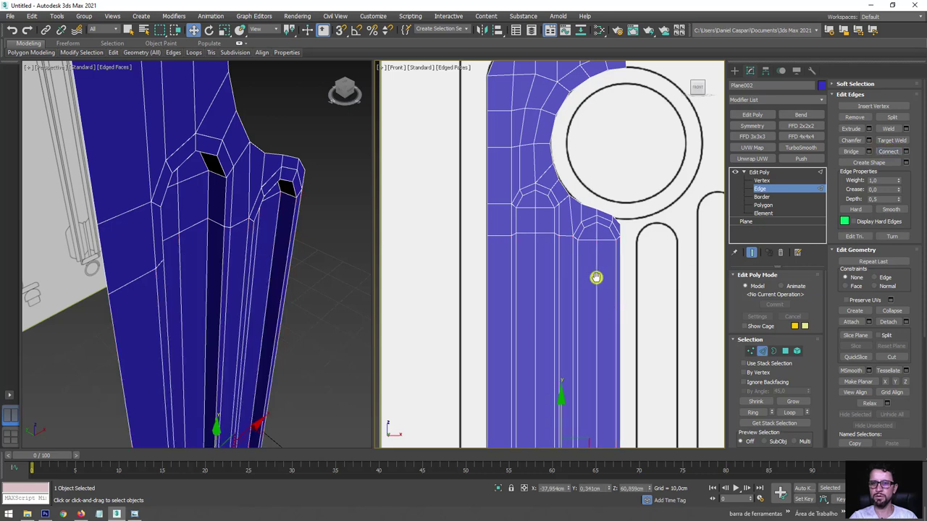
middle_drag(595, 278, 549, 252)
scroll(548, 252, down, 2)
drag(544, 238, 546, 149)
Step: Move the upper-right corner vertex beside the round hole up onto the circle's outline
key(r)
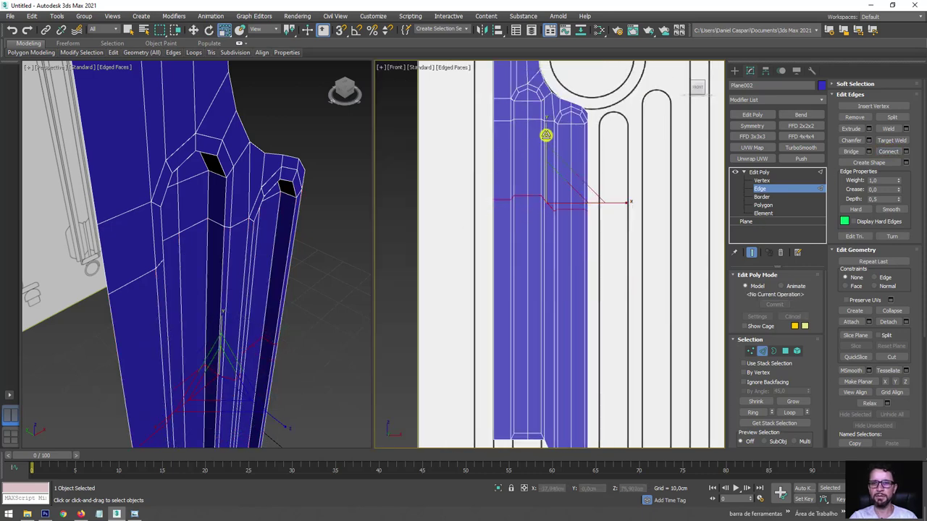
scroll(524, 227, up, 2)
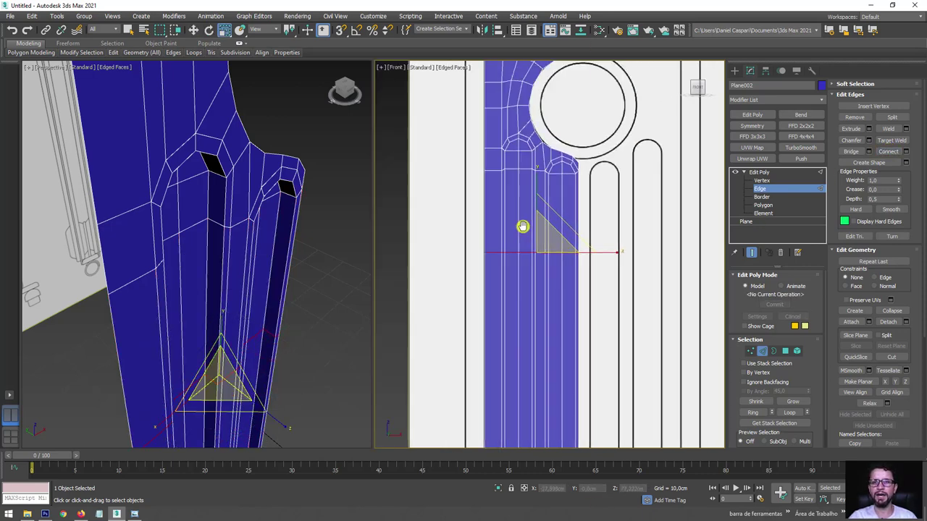
middle_drag(523, 228, 517, 296)
click(749, 353)
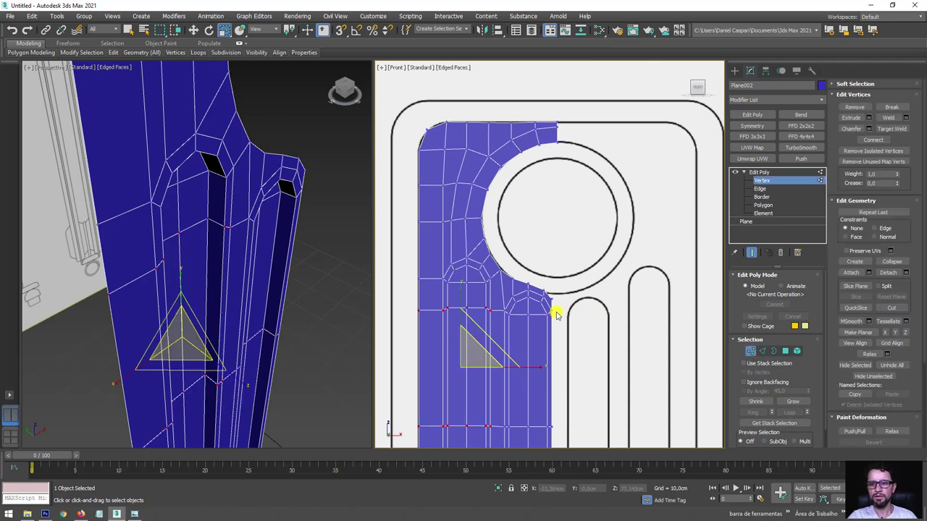
scroll(557, 301, up, 3)
key(w)
click(541, 278)
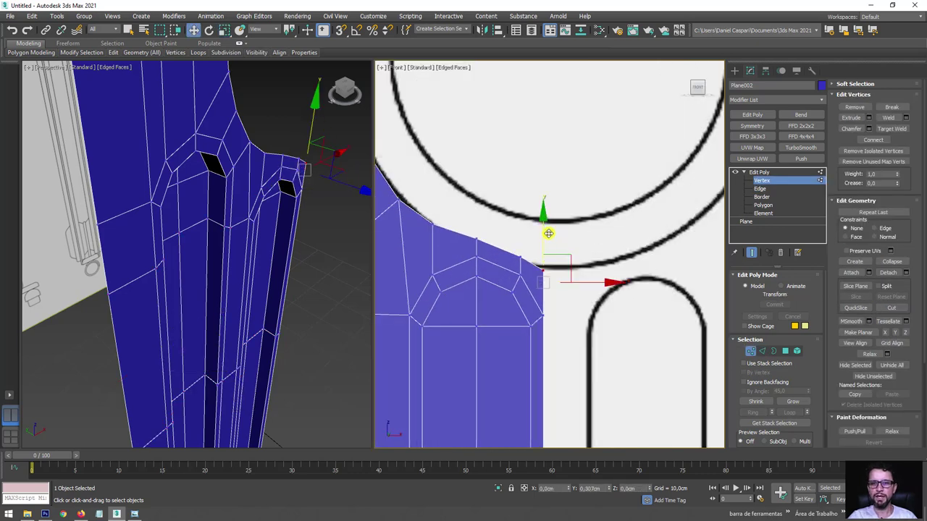
drag(553, 232, 544, 229)
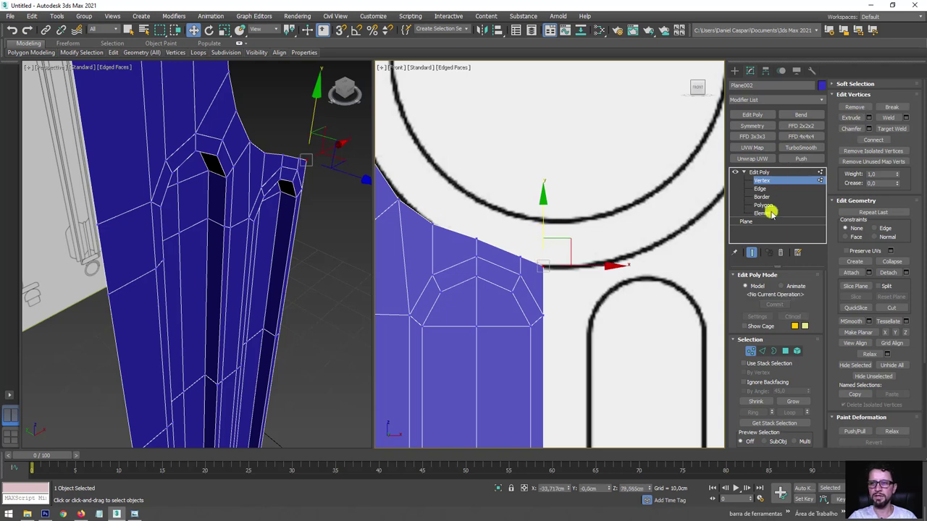
Step: Add a Symmetry modifier to the half fin and flip which half is mirrored
click(753, 126)
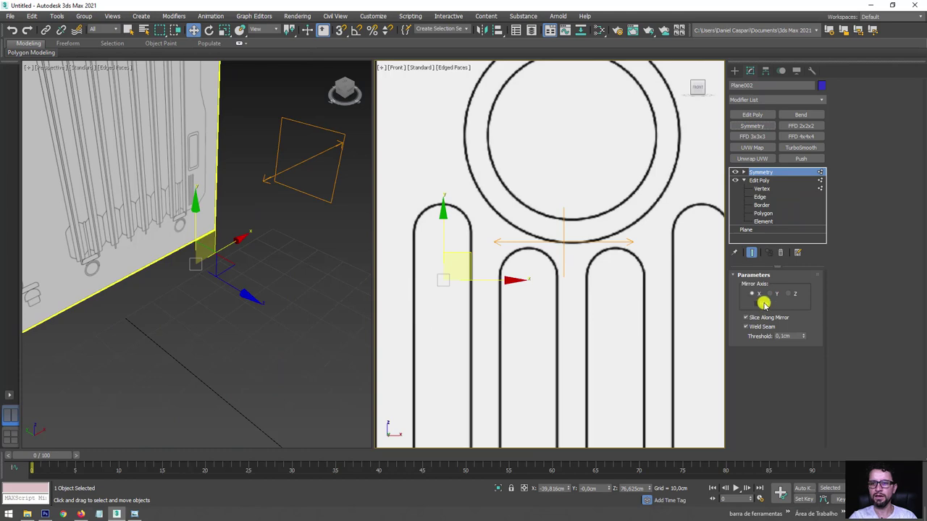
click(757, 304)
scroll(644, 270, down, 2)
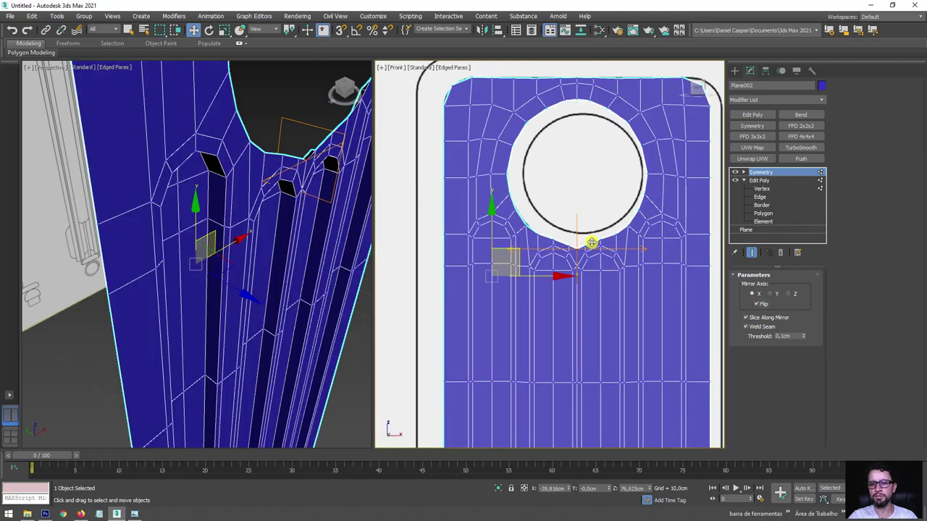
scroll(615, 182, down, 1)
scroll(596, 193, down, 1)
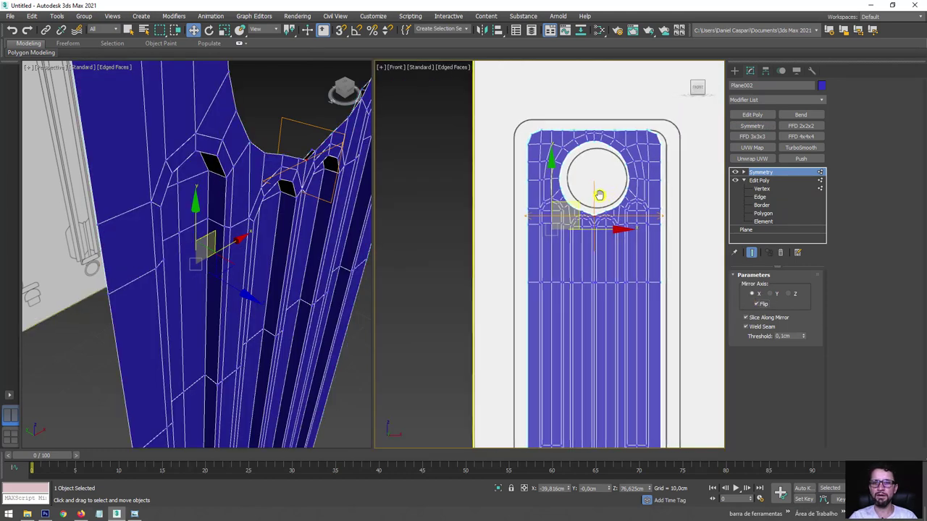
scroll(535, 160, down, 1)
scroll(538, 163, up, 3)
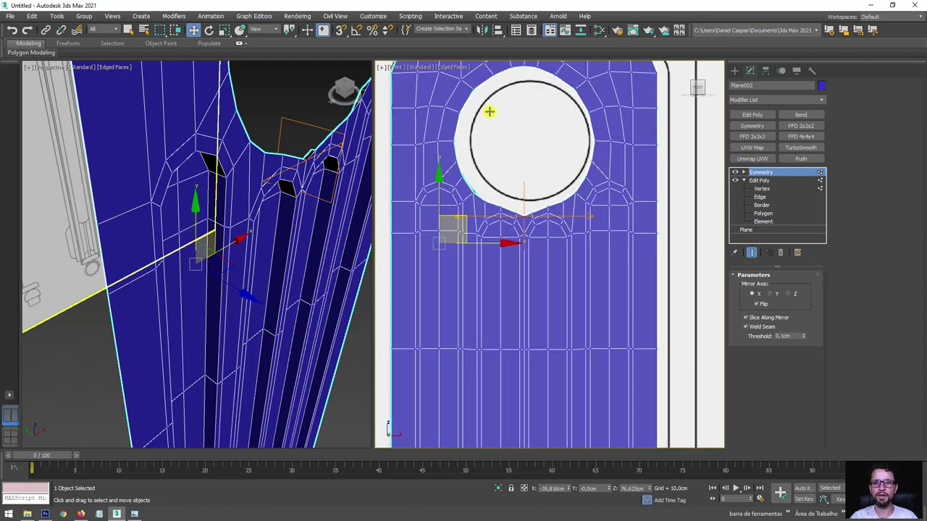
Step: Select the Symmetry modifier in the stack and remove it, leaving the half fin
middle_drag(489, 111, 512, 184)
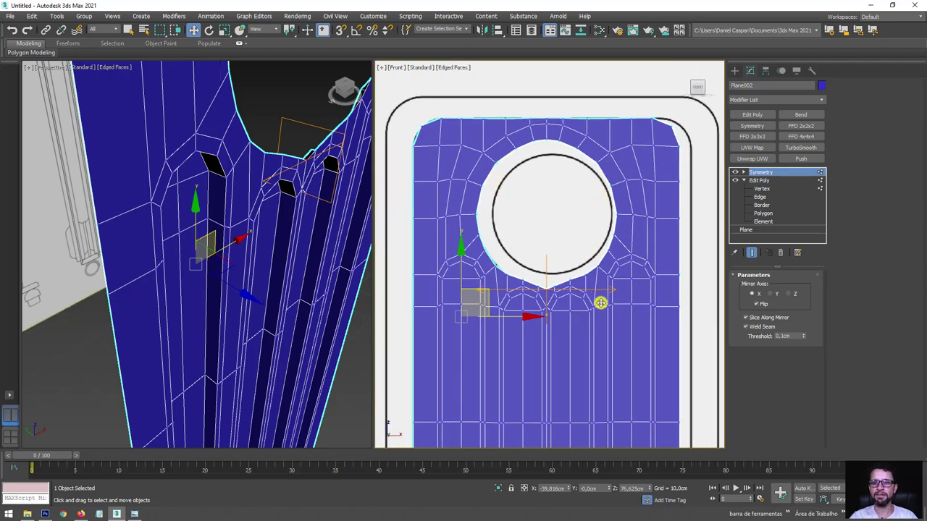
middle_drag(600, 303, 597, 210)
click(764, 174)
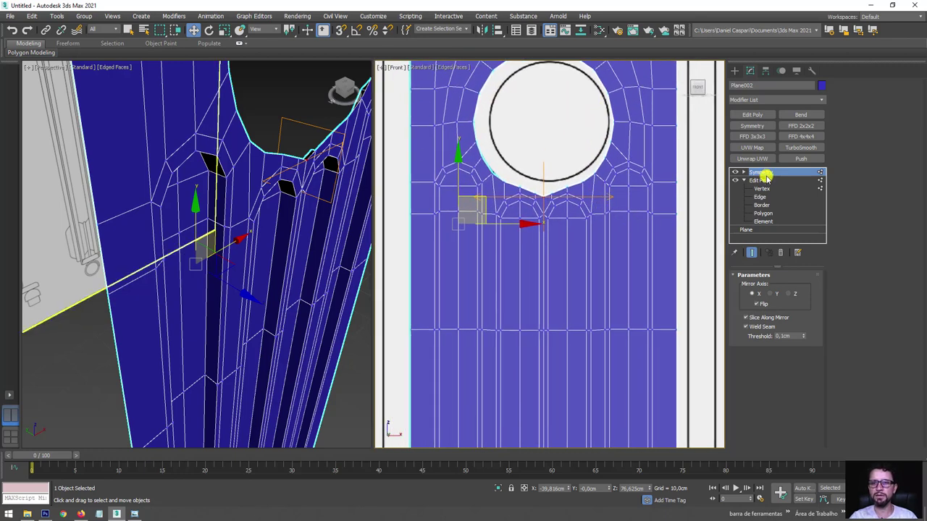
click(783, 253)
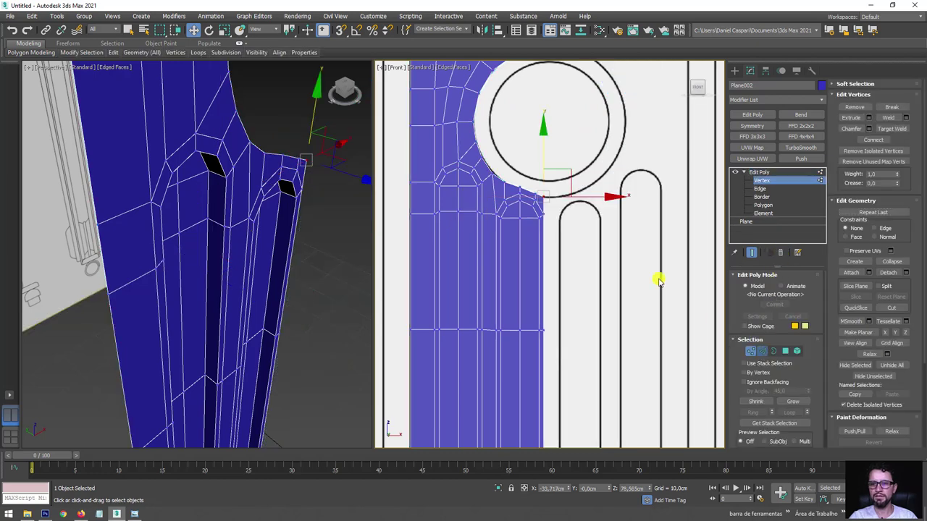
Step: Select the fin's centre edge loop and slide it right onto the mirror line
key(2)
click(547, 221)
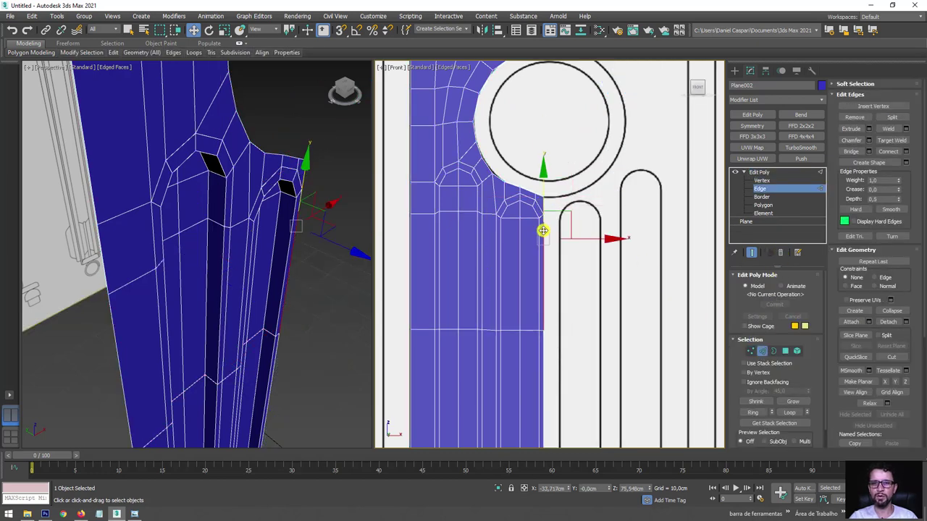
double_click(546, 230)
scroll(540, 233, down, 3)
mouse_move(470, 174)
mouse_down()
mouse_move(528, 291)
mouse_move(542, 297)
mouse_up()
middle_drag(517, 254, 493, 159)
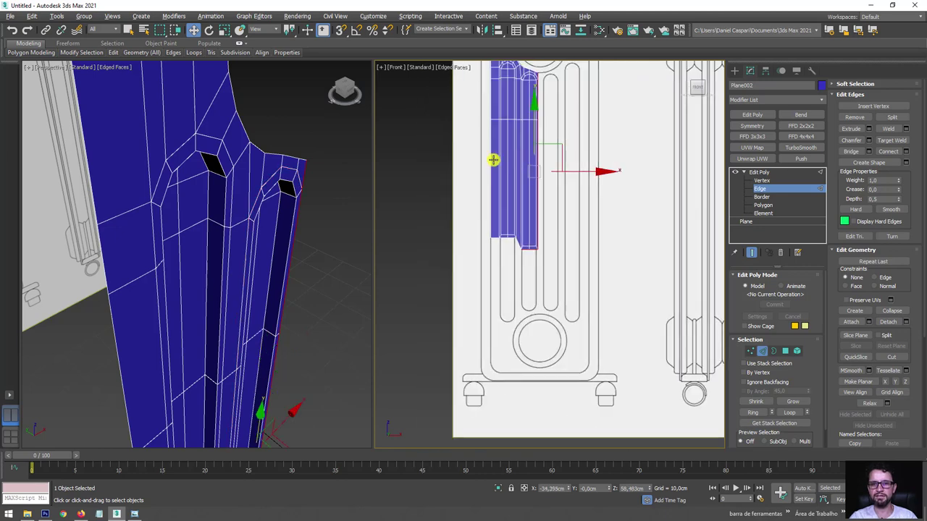
click(533, 274)
scroll(559, 263, up, 2)
scroll(548, 217, up, 4)
scroll(525, 227, up, 2)
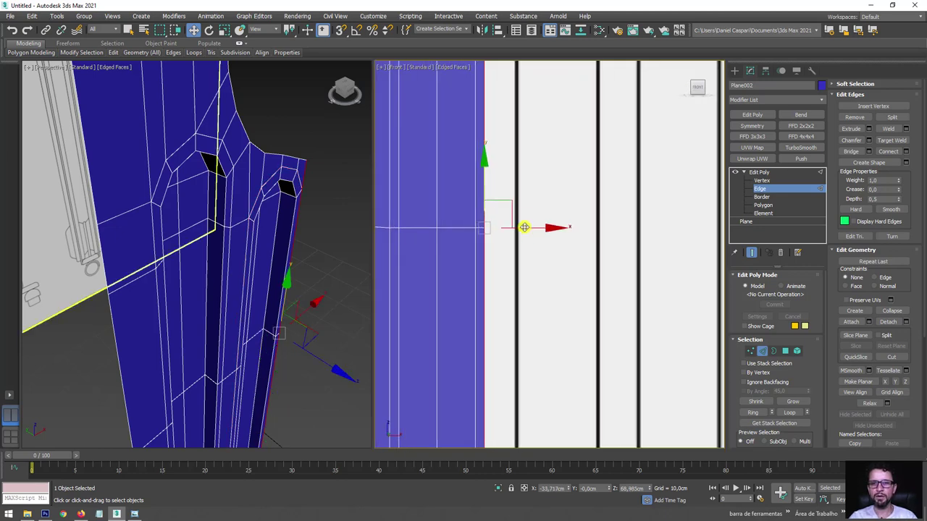
drag(524, 229, 545, 229)
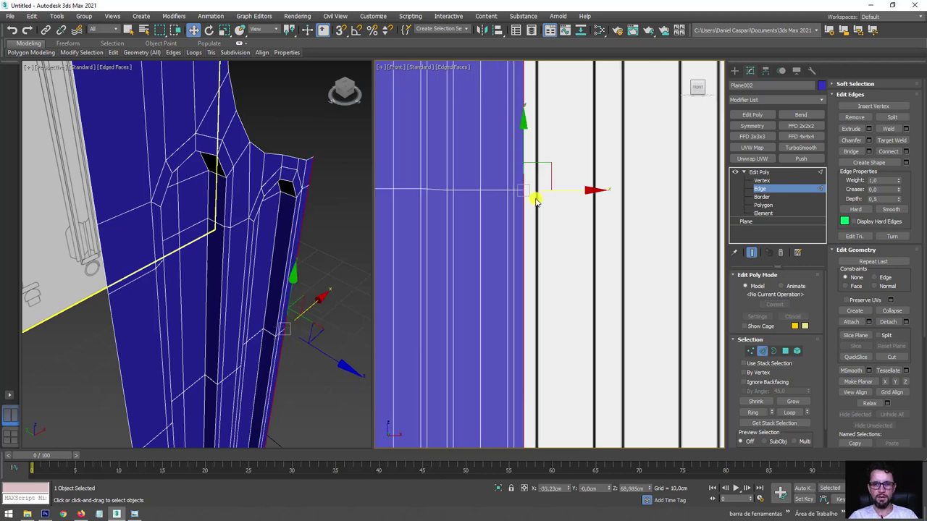
Step: Move the seam vertex onto the centre line and add a Symmetry modifier on top
scroll(539, 250, down, 3)
mouse_move(537, 123)
middle_down()
mouse_move(533, 203)
mouse_move(517, 197)
mouse_move(507, 207)
middle_up()
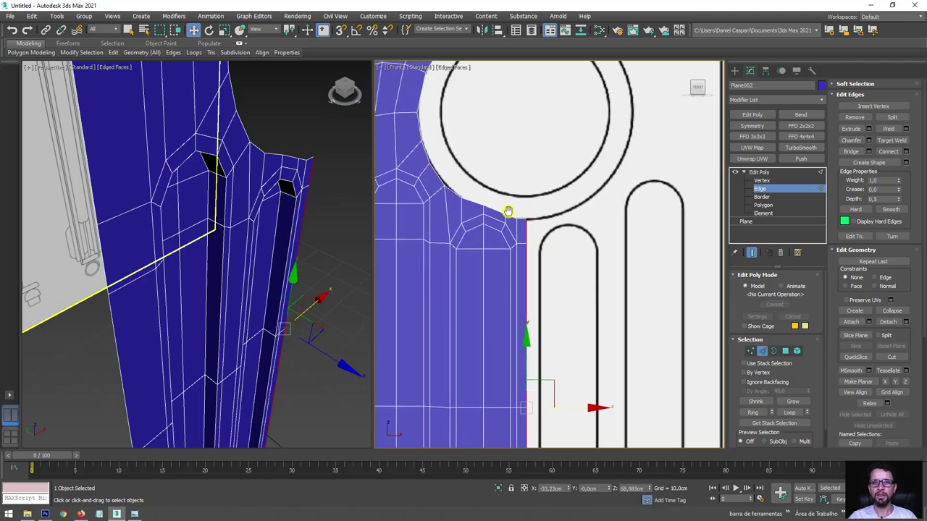
scroll(534, 292, down, 2)
scroll(536, 286, down, 2)
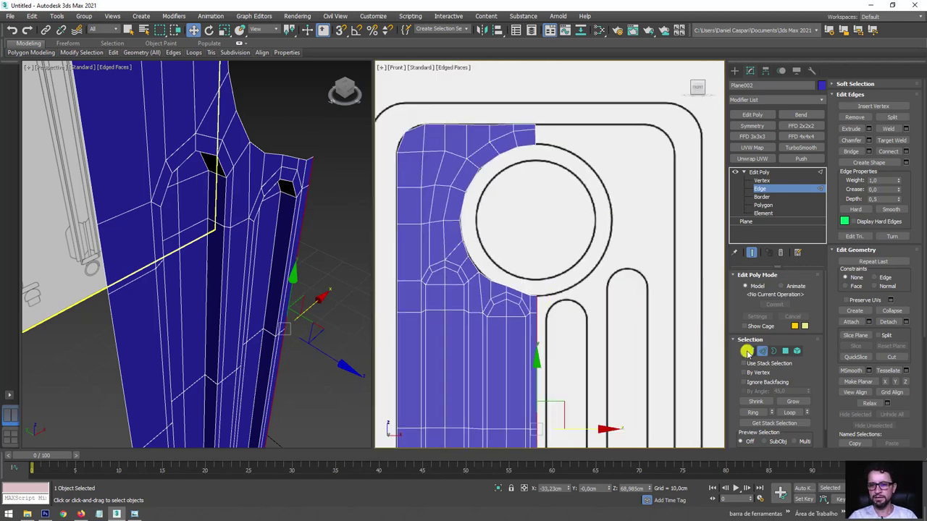
click(749, 352)
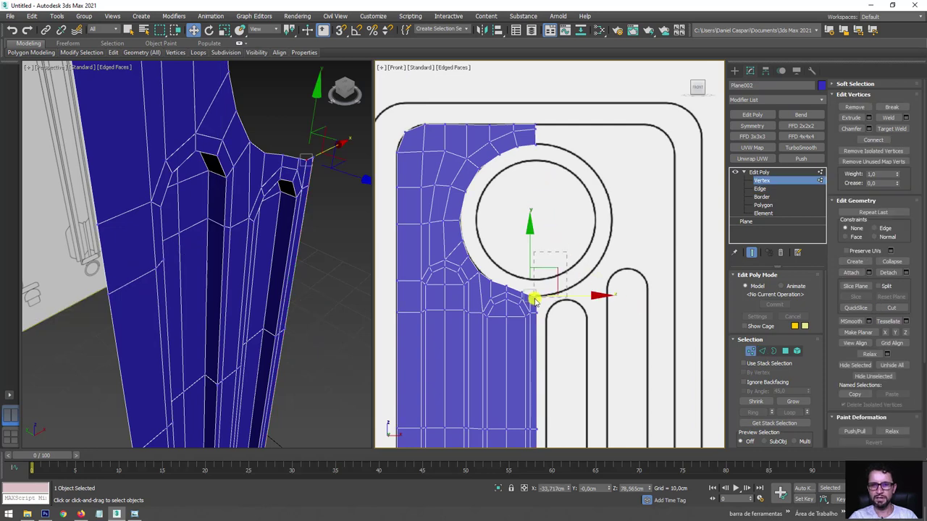
drag(534, 298, 543, 307)
scroll(544, 299, up, 2)
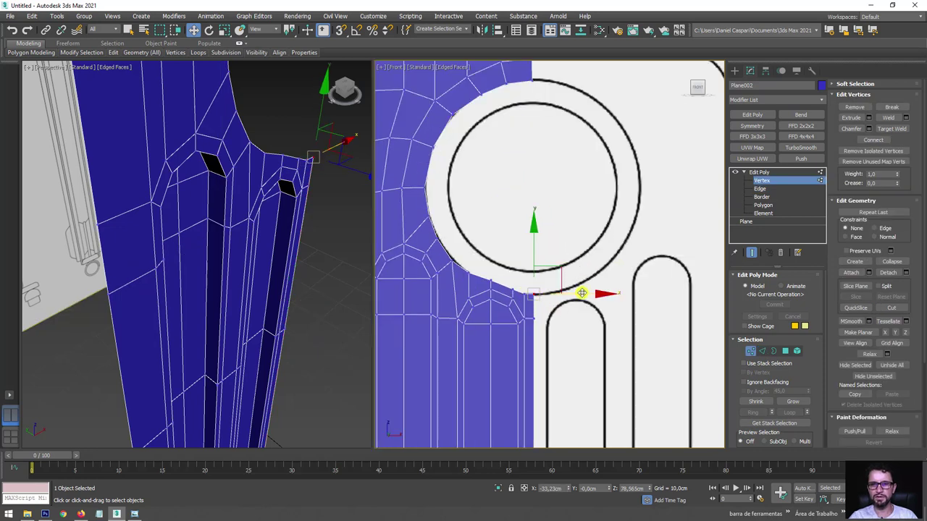
click(752, 126)
scroll(573, 223, down, 1)
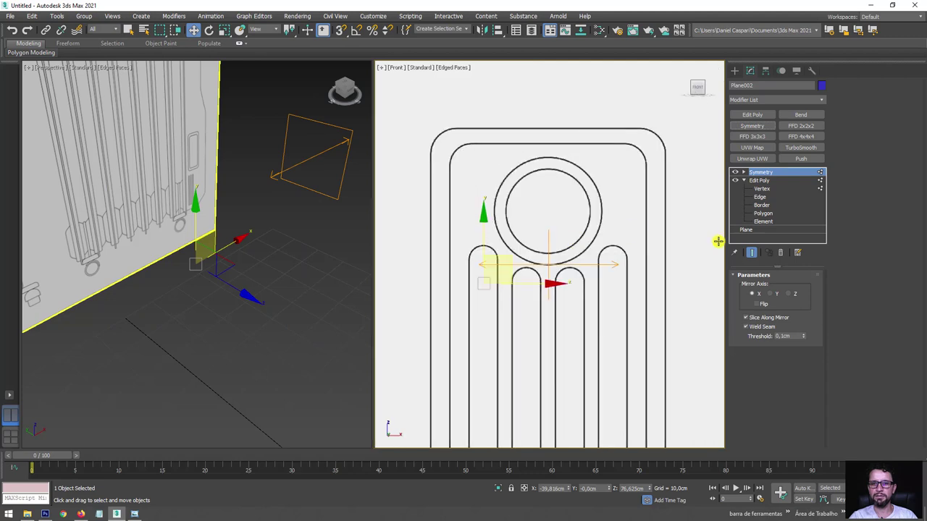
Step: Enable Flip on the Symmetry modifier and add an Edit Poly modifier above it
click(757, 305)
mouse_move(628, 300)
middle_down()
mouse_move(600, 176)
mouse_move(615, 298)
middle_up()
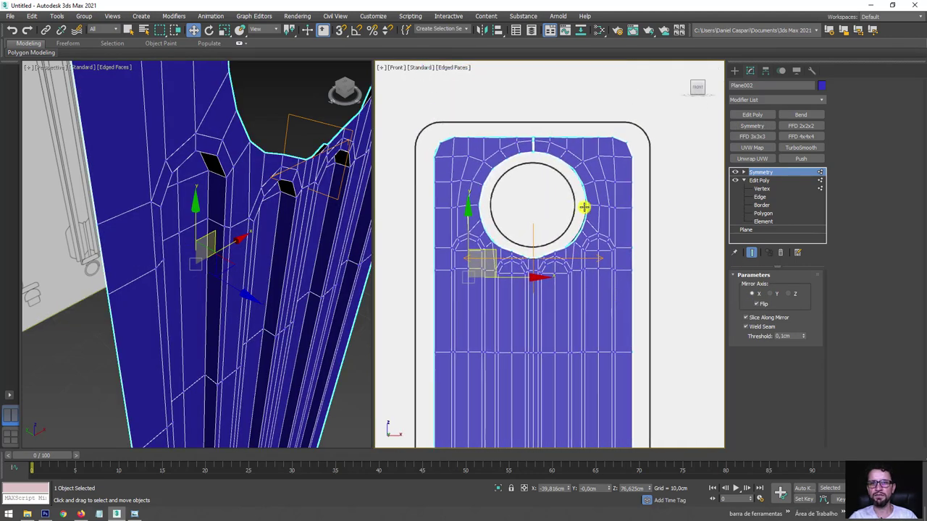
click(751, 116)
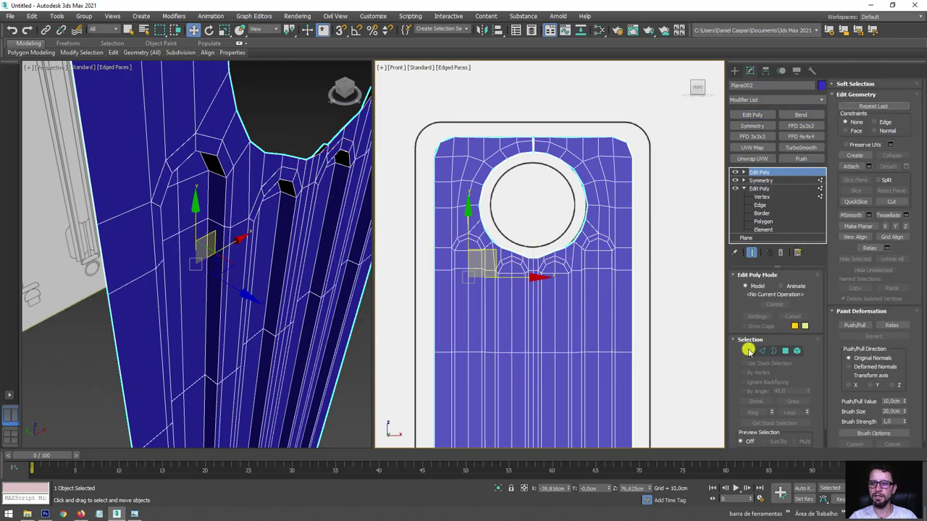
Step: Collapse the vertices at the top seam notch to close the gap
click(748, 350)
click(533, 154)
scroll(533, 138, up, 5)
scroll(512, 172, up, 2)
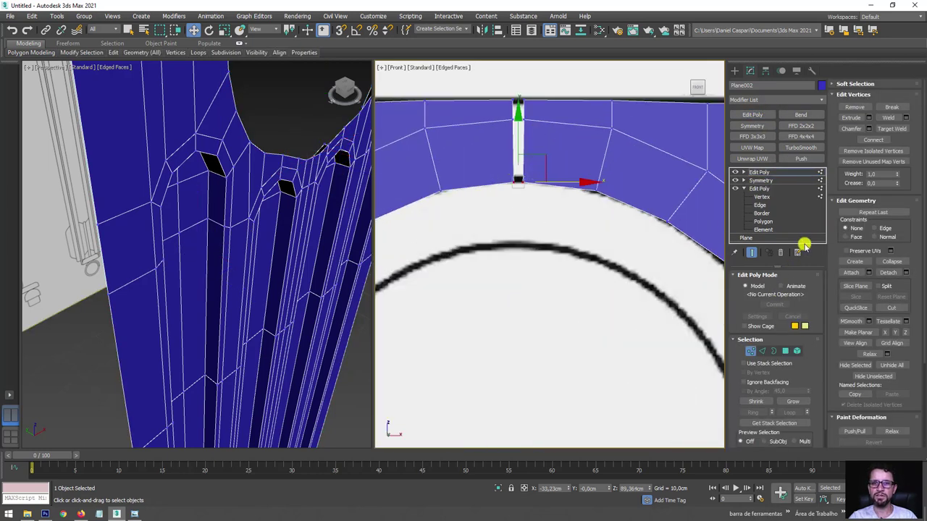
click(879, 256)
click(518, 108)
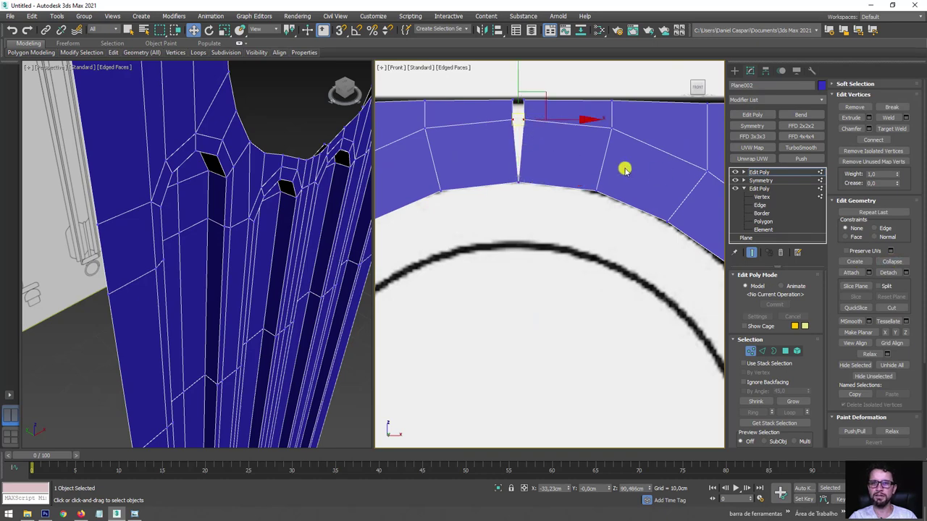
click(890, 262)
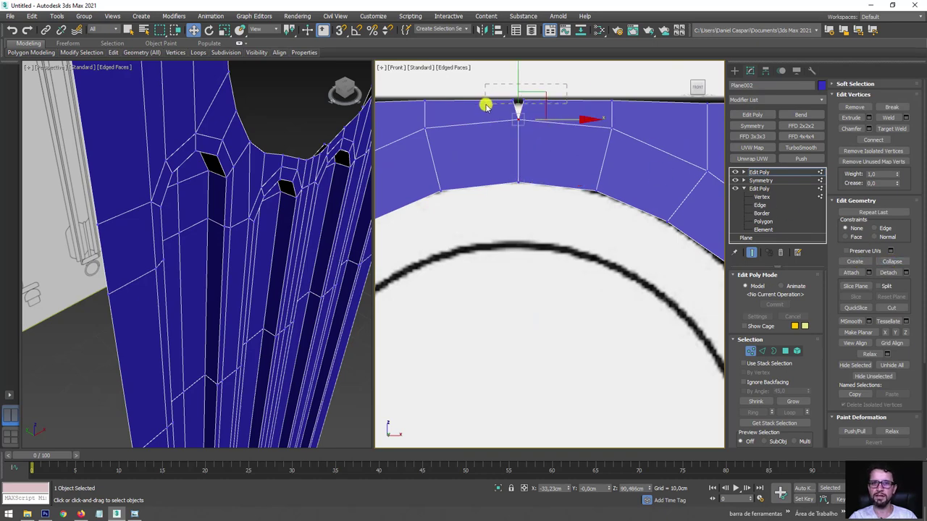
drag(485, 105, 485, 106)
click(893, 262)
Step: Nudge the vertices along the hole's lower and left edges onto the circle's curve
scroll(558, 212, down, 6)
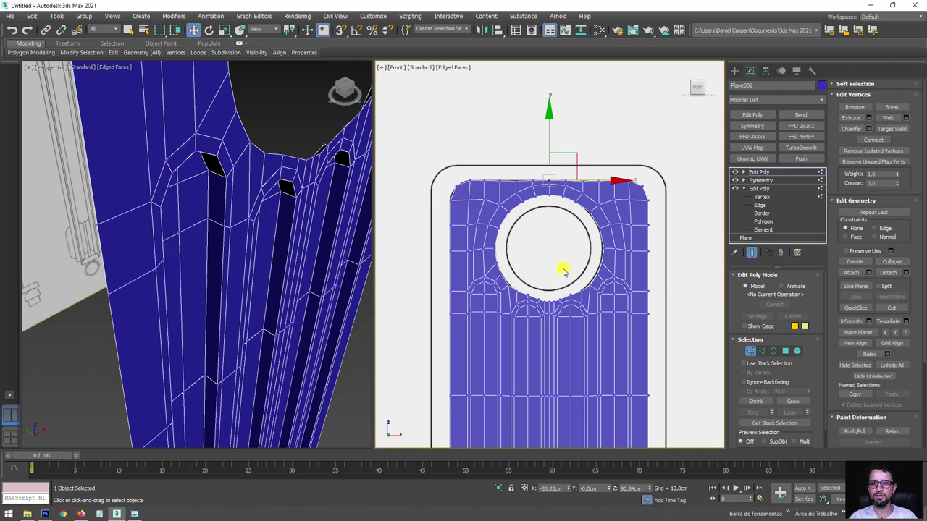
scroll(564, 271, up, 5)
scroll(563, 233, up, 2)
scroll(580, 227, up, 3)
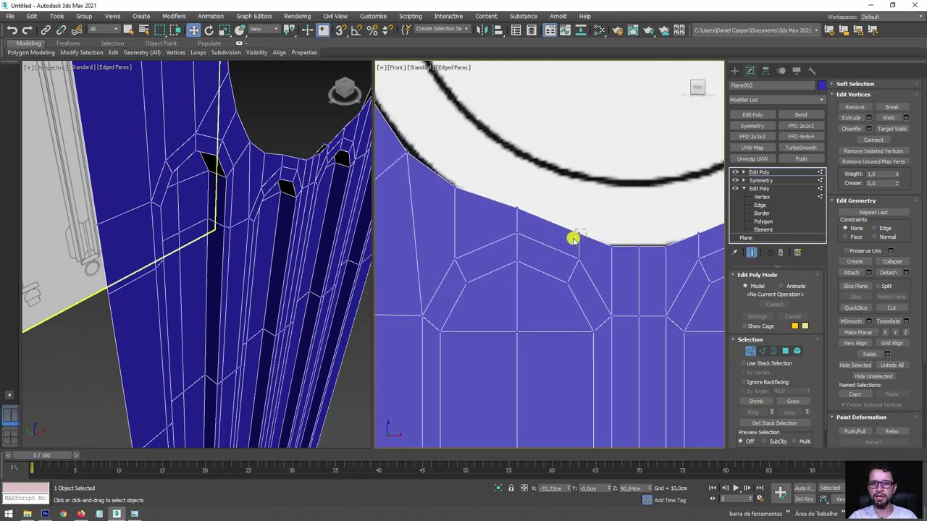
click(575, 237)
drag(601, 210, 614, 220)
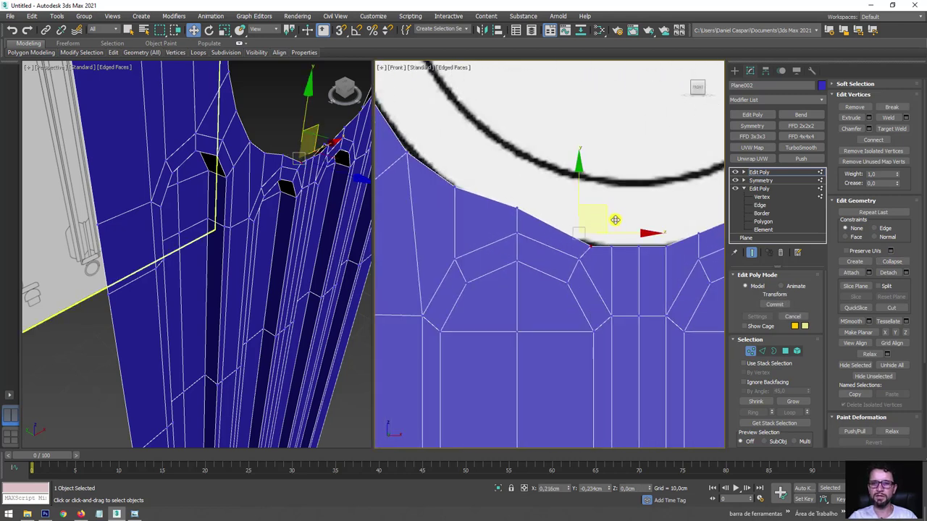
click(515, 211)
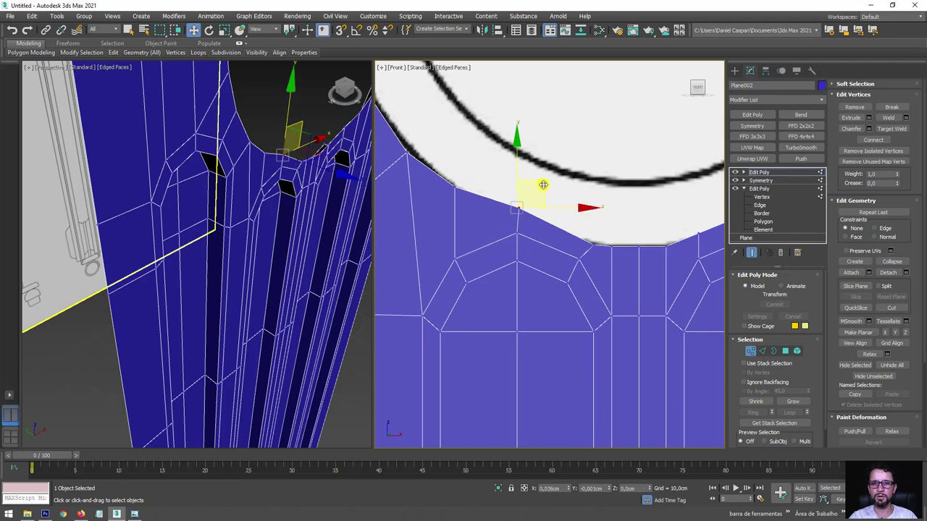
drag(538, 197, 447, 201)
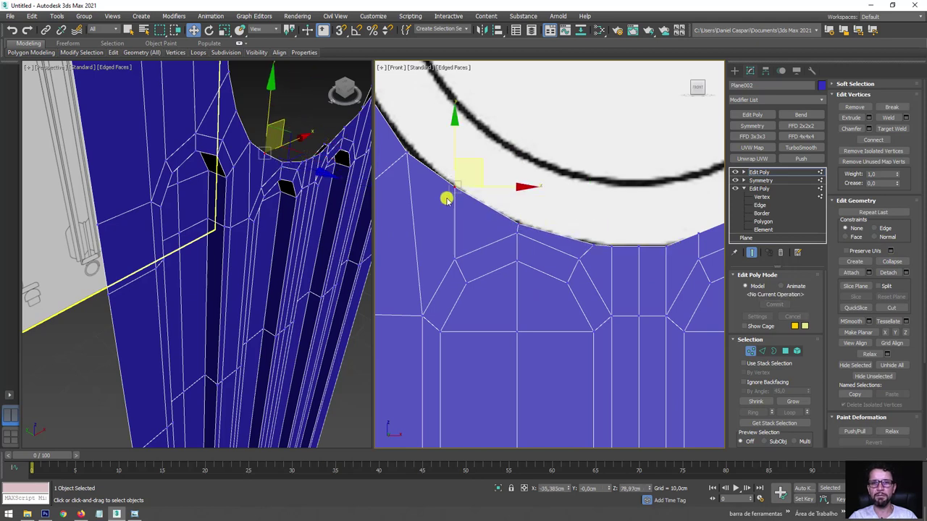
drag(481, 162, 486, 171)
middle_drag(486, 172, 557, 179)
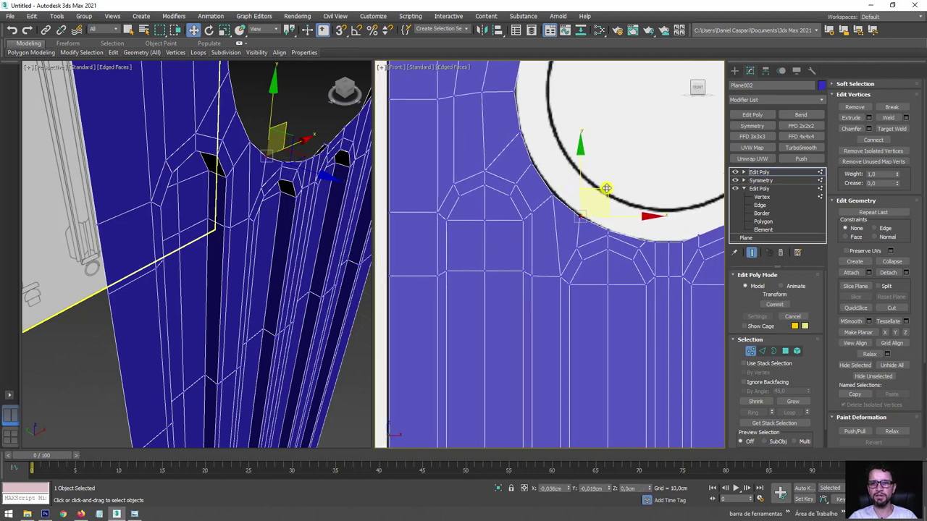
middle_drag(529, 109, 529, 271)
click(509, 171)
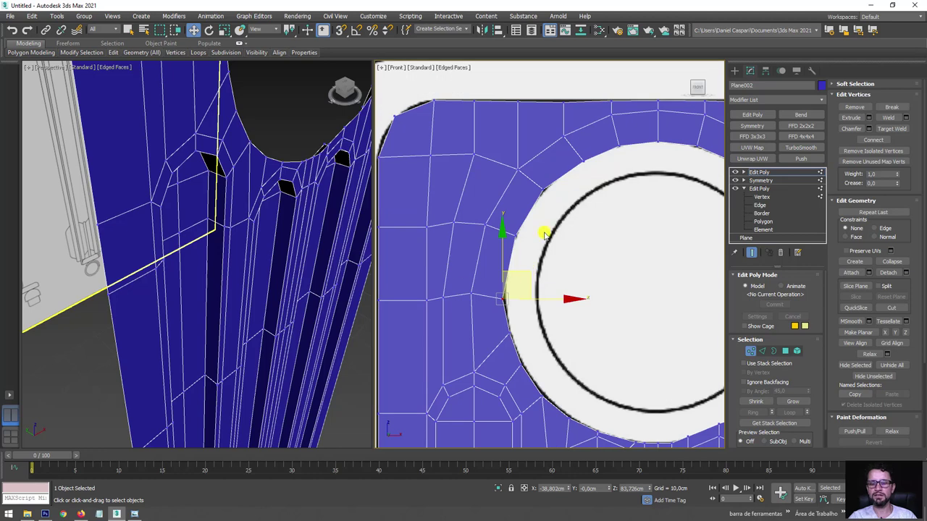
click(762, 351)
Step: Remove the edge loop beside the hole, after undoing a trial chamfer on it
click(511, 233)
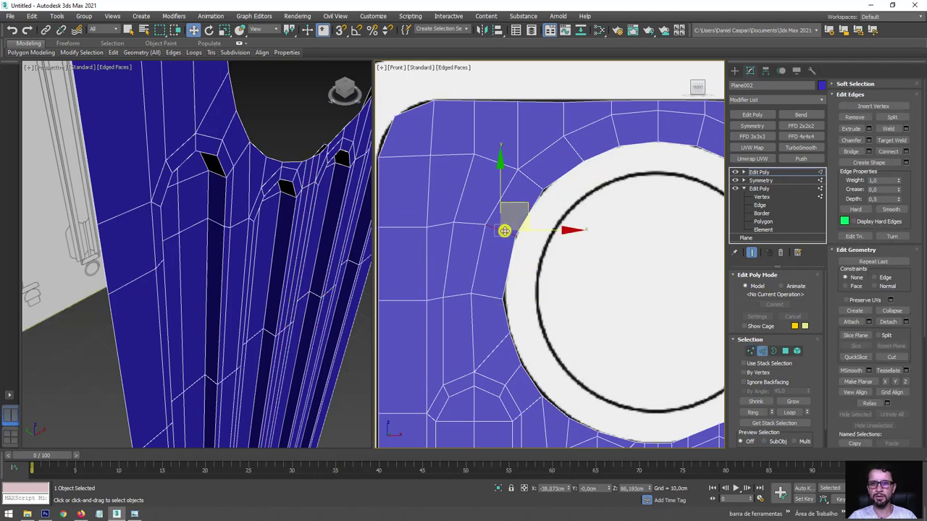
double_click(503, 227)
click(850, 141)
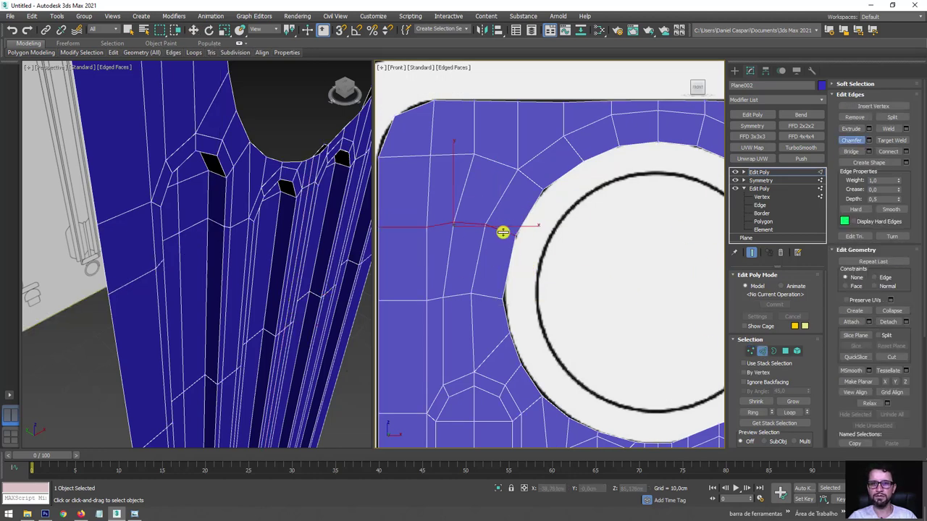
drag(502, 231, 520, 211)
key(w)
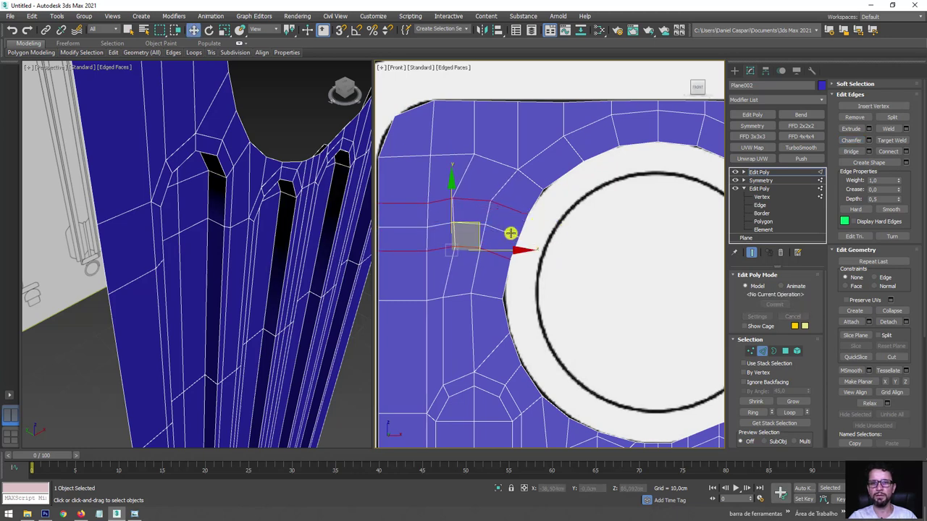
key(ctrl+z)
click(852, 119)
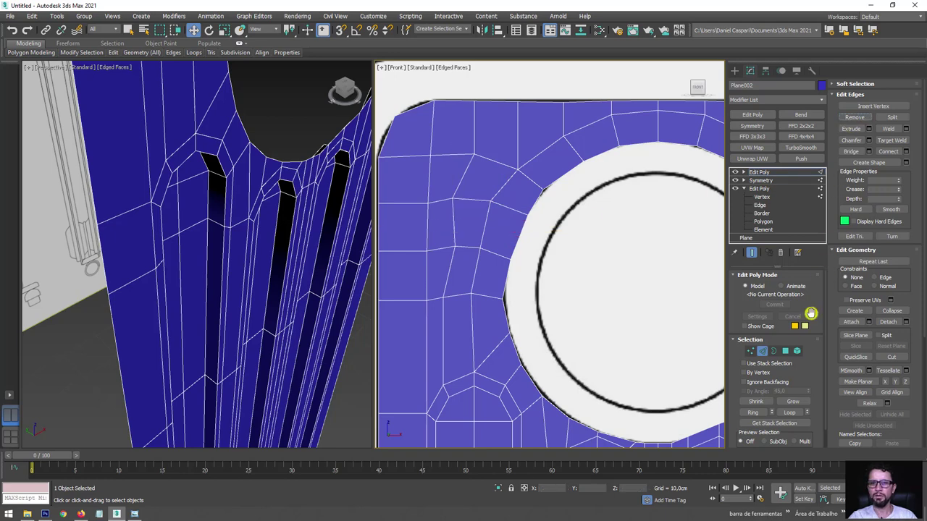
Step: Select the top vertex of the circular opening and add a Symmetry modifier
click(753, 353)
scroll(525, 272, up, 3)
click(500, 253)
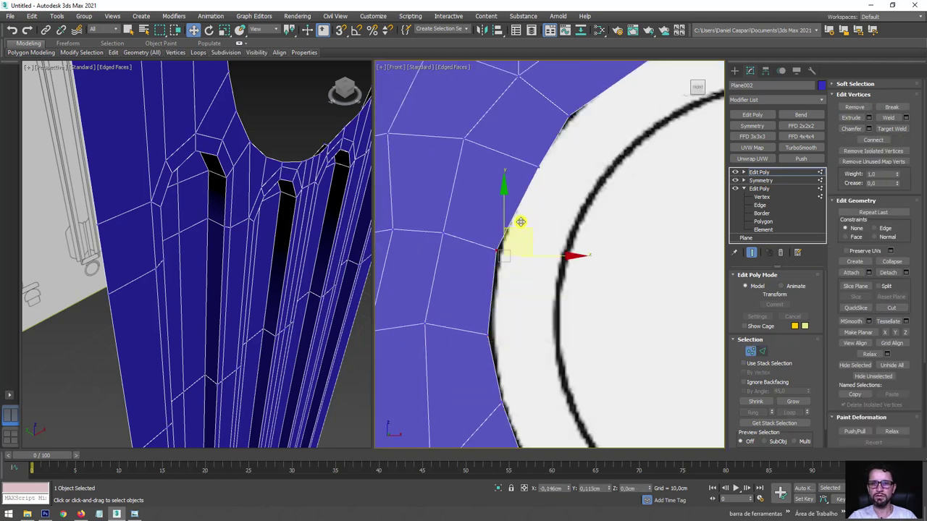
click(539, 168)
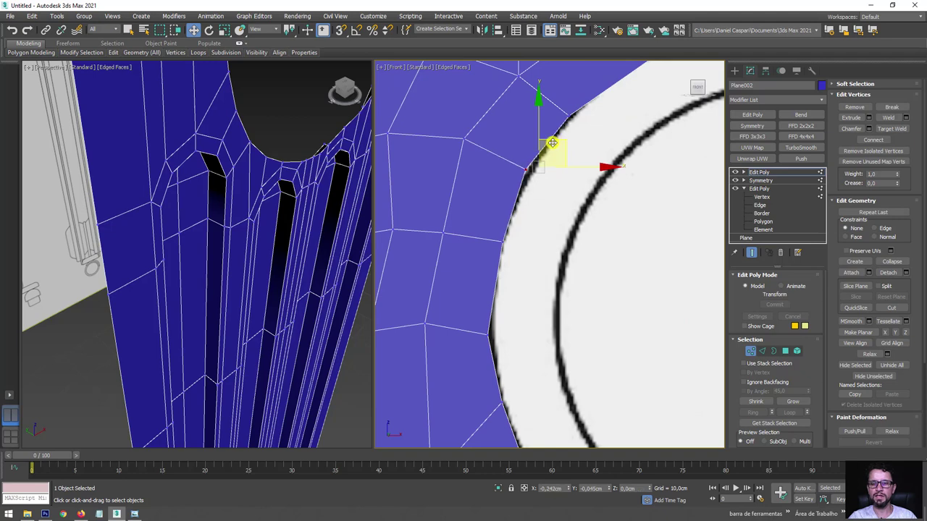
scroll(552, 142, down, 2)
scroll(550, 166, down, 2)
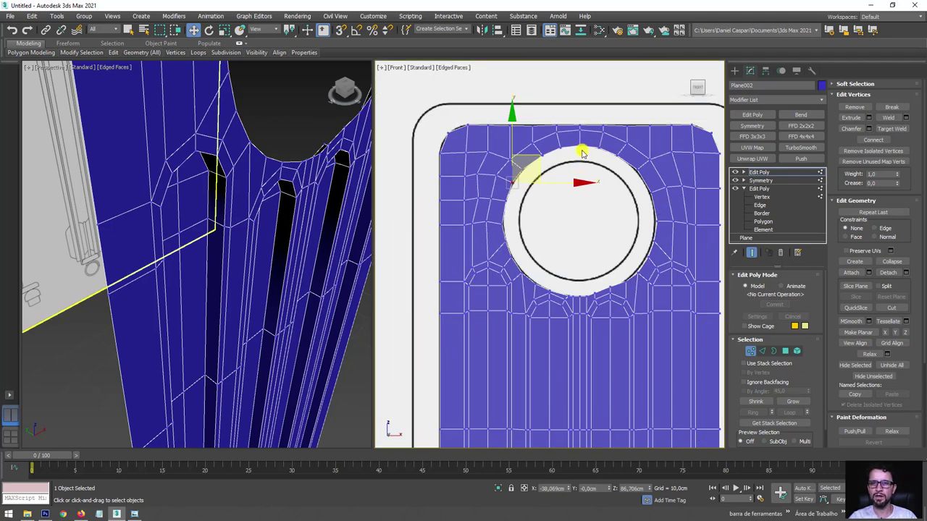
click(577, 145)
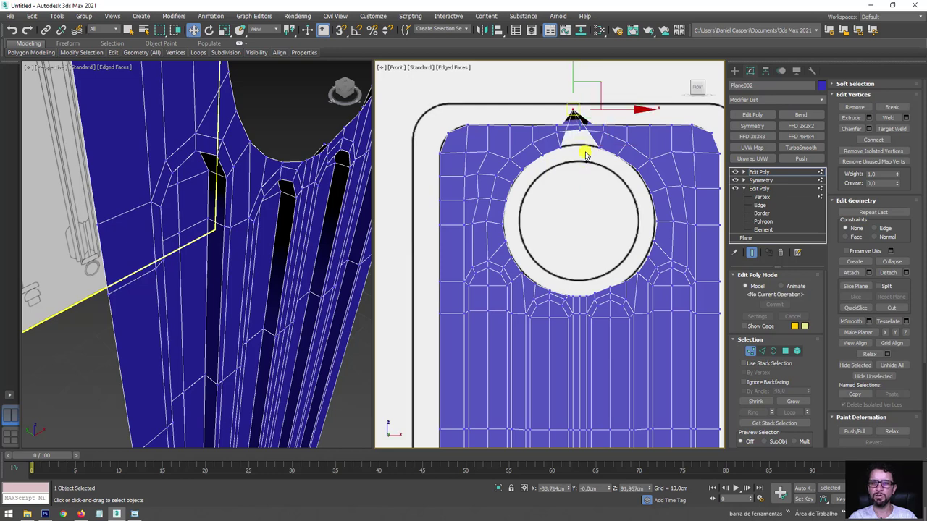
click(752, 126)
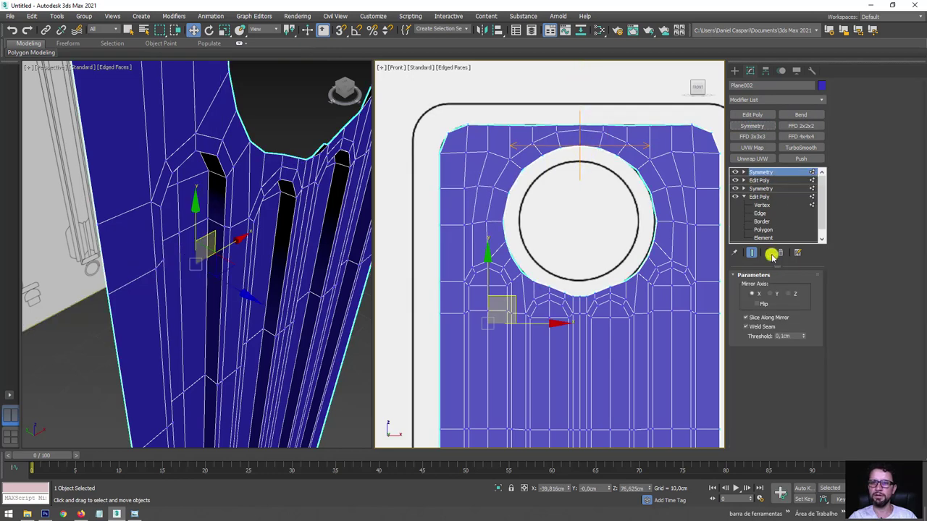
Step: Enable Flip on the Symmetry modifier and add a new Edit Poly modifier on top
click(757, 303)
scroll(607, 270, down, 1)
scroll(603, 138, down, 2)
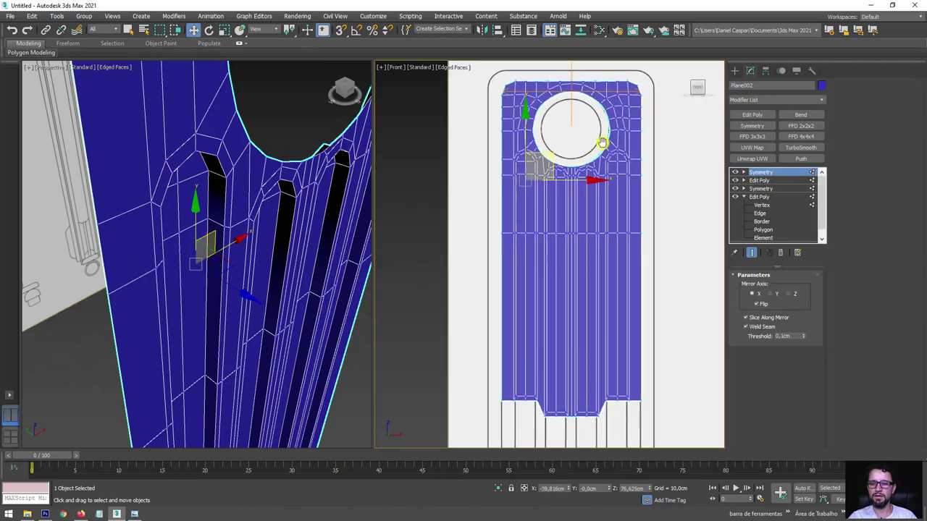
middle_drag(592, 209, 588, 226)
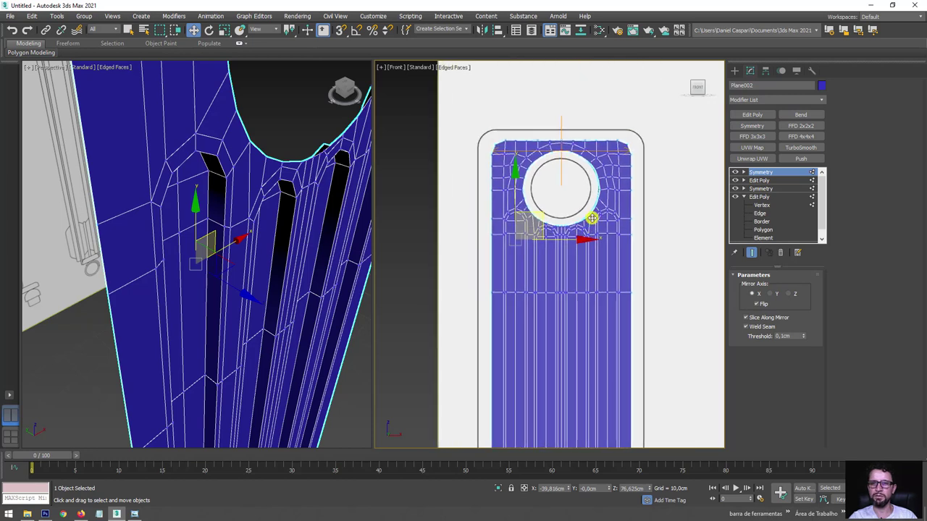
click(753, 114)
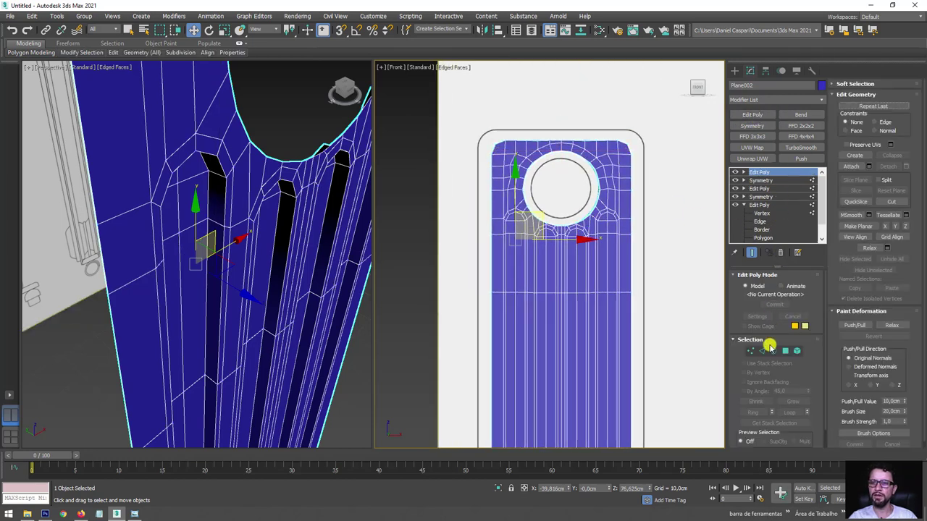
Step: Select the round hole's open border, cap it, and select the new cap polygon
click(773, 350)
scroll(590, 186, up, 1)
scroll(610, 176, up, 1)
click(607, 177)
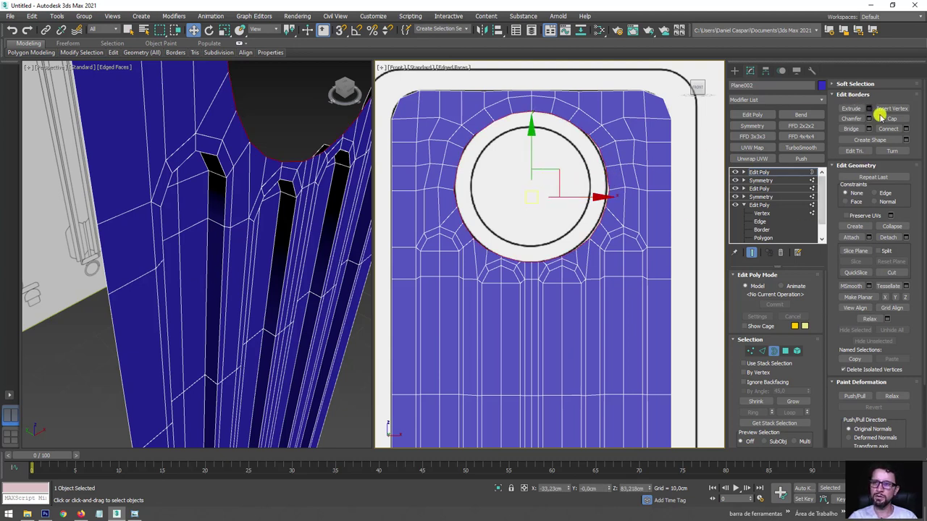
click(892, 118)
click(785, 352)
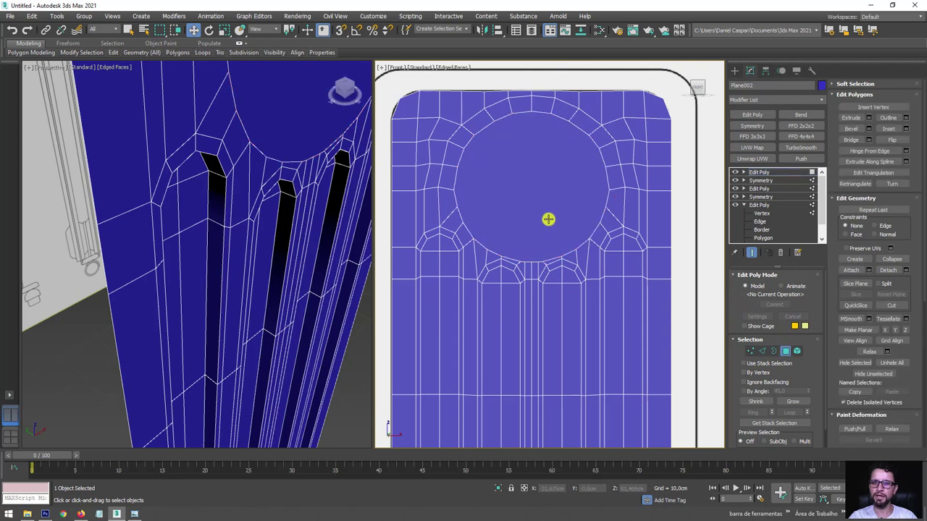
click(548, 217)
alt+middle_drag(549, 217, 566, 216)
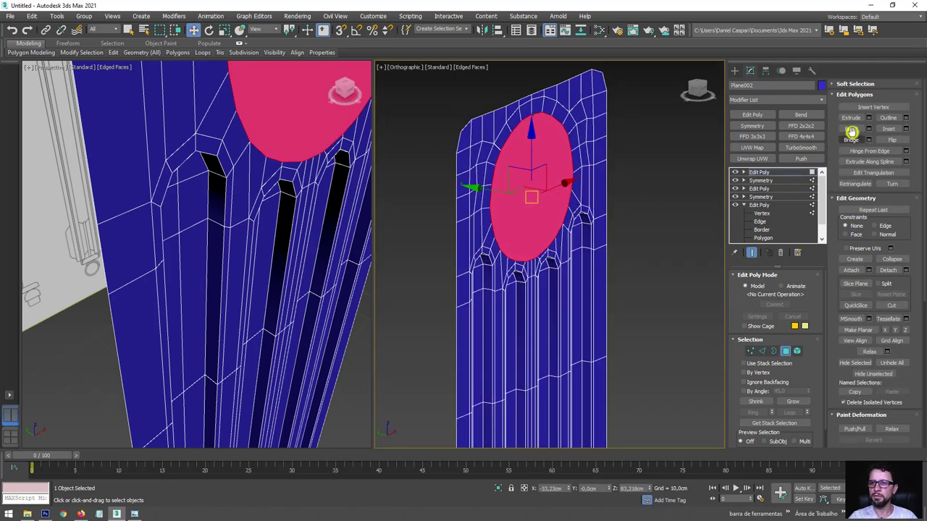
Step: Bevel the cap polygon outward into a short cylinder, then inset its end face
click(851, 130)
drag(546, 197, 552, 189)
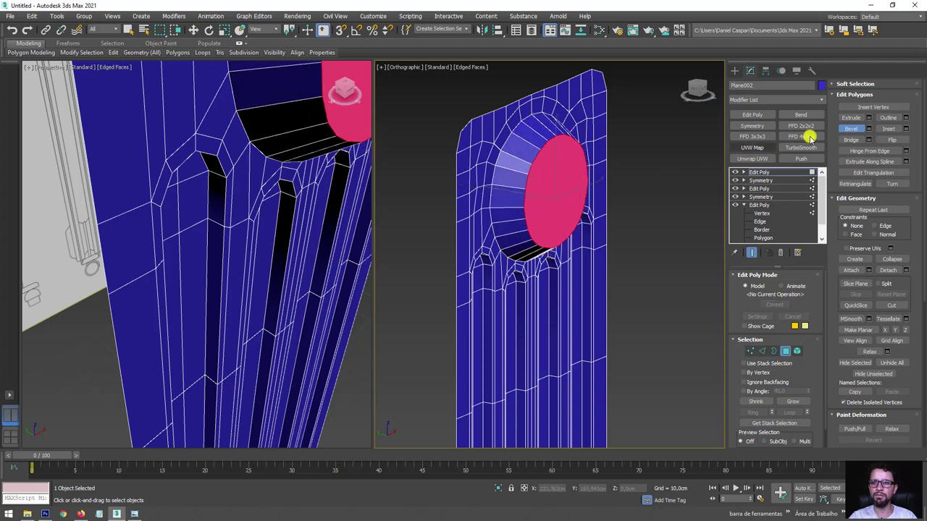
click(888, 128)
mouse_move(567, 208)
mouse_down()
mouse_move(558, 204)
mouse_move(563, 184)
mouse_move(591, 183)
mouse_up()
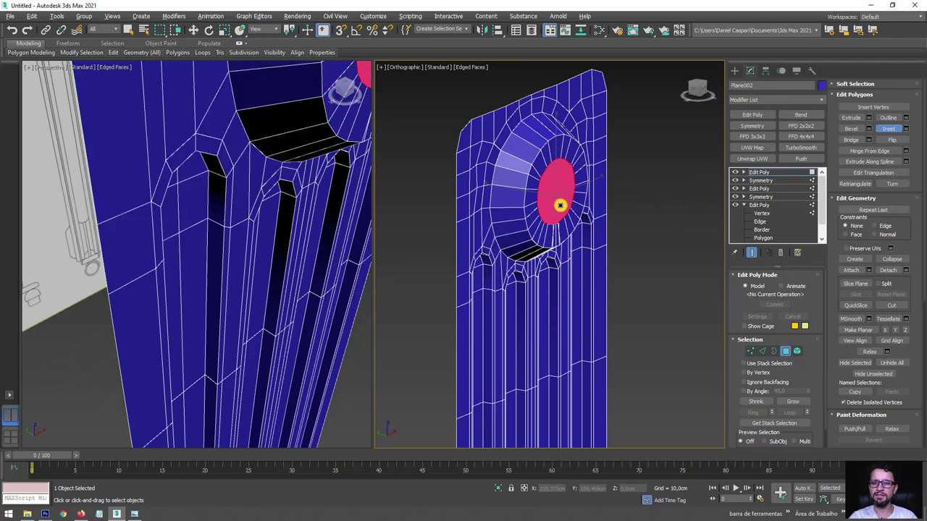
key(shift+z)
scroll(544, 193, up, 3)
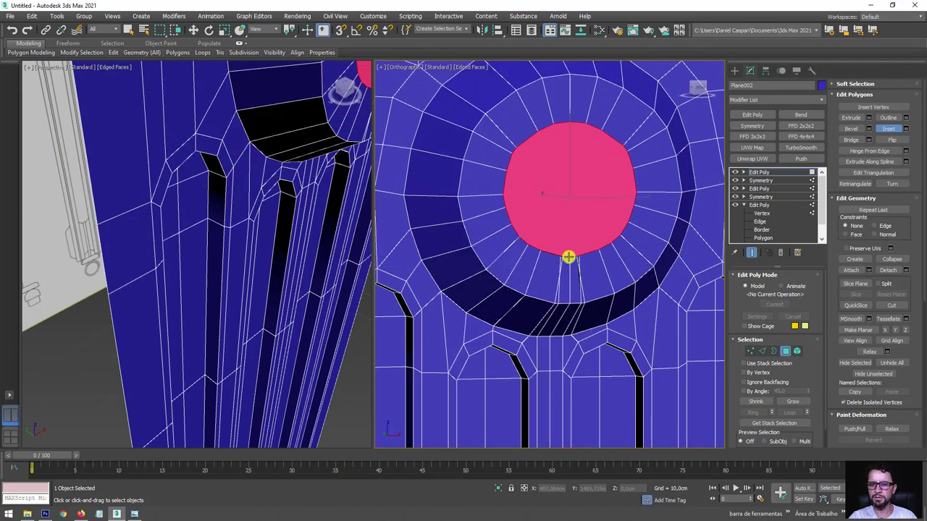
alt+middle_drag(575, 273, 549, 247)
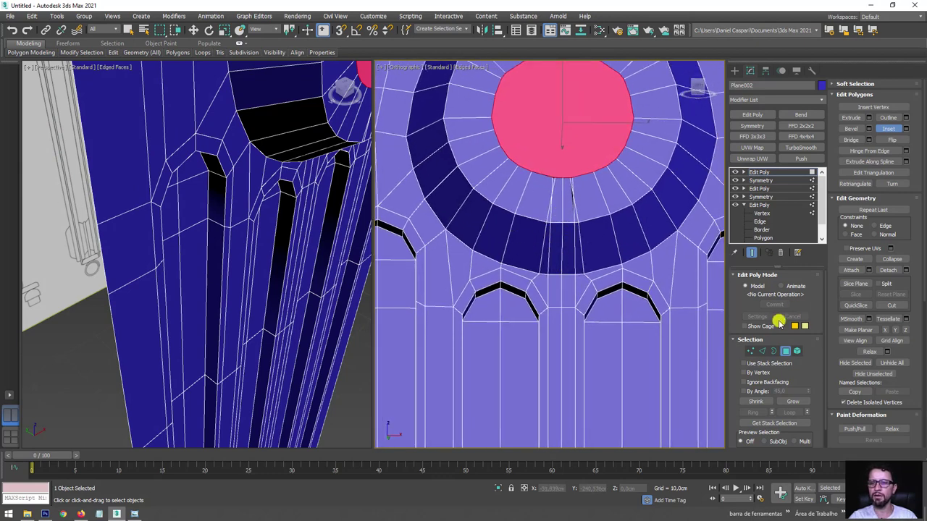
Step: Select the vertical edge loop below the cylinder and remove it from the mesh
click(750, 349)
scroll(548, 275, up, 3)
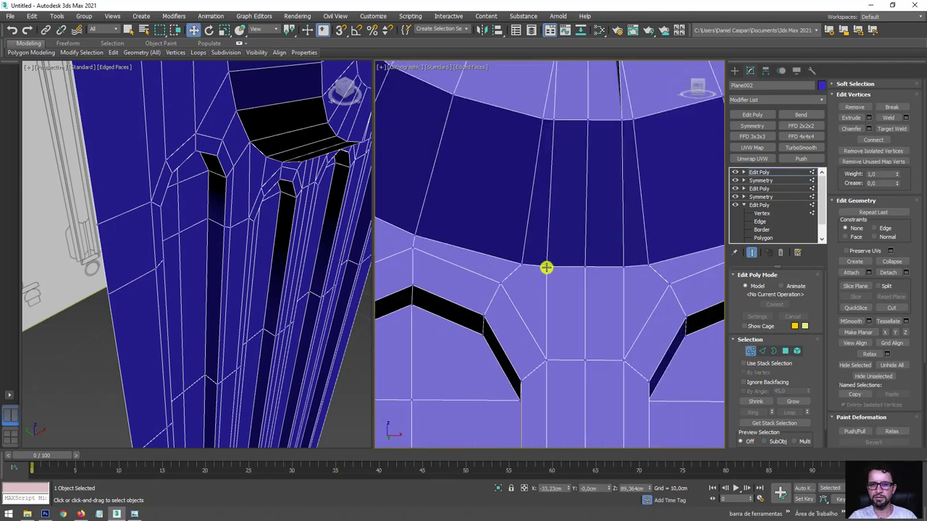
click(762, 351)
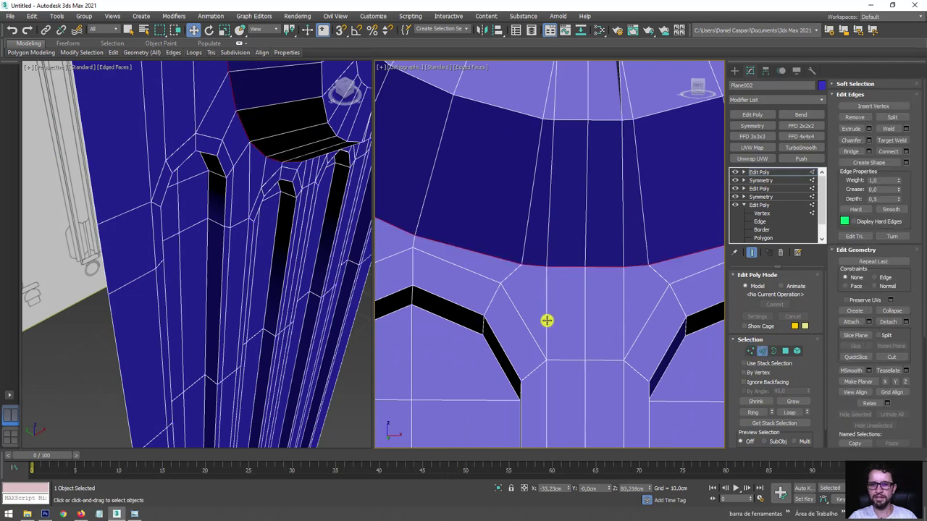
double_click(549, 317)
scroll(574, 290, down, 3)
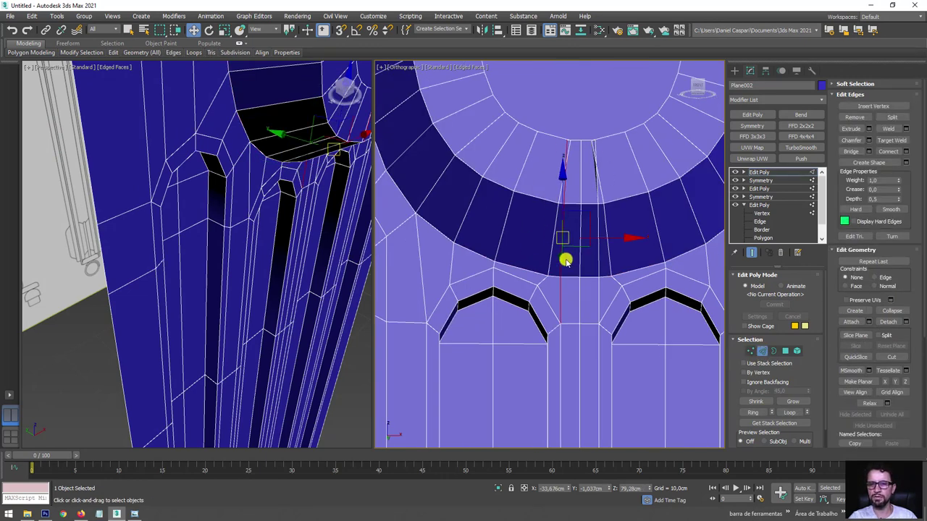
alt+middle_drag(566, 262, 556, 270)
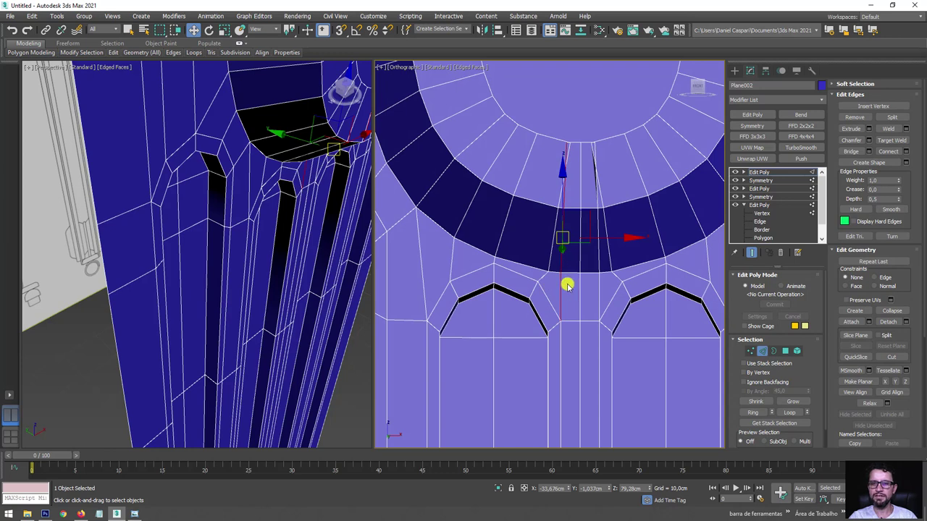
click(857, 118)
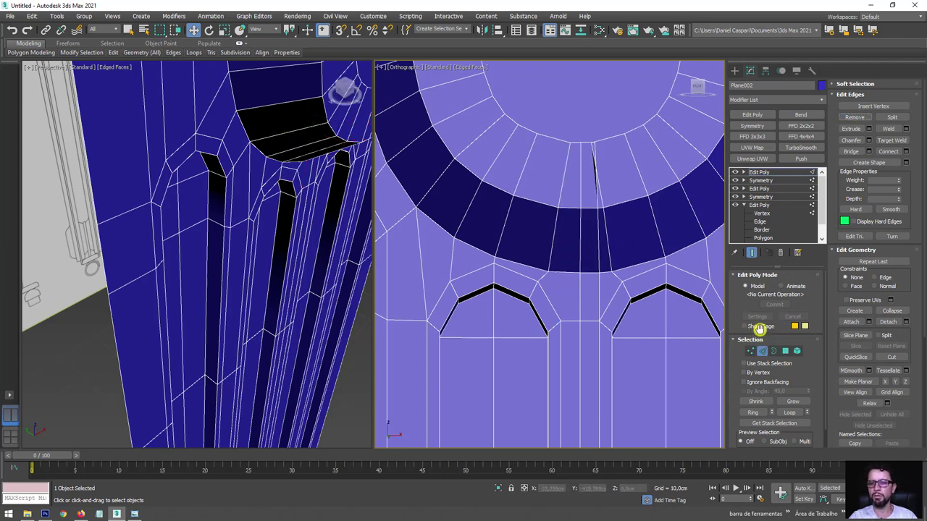
Step: Cut new edges among the vertices there, select the centre-seam vertex, and add Symmetry
click(749, 351)
scroll(459, 270, up, 3)
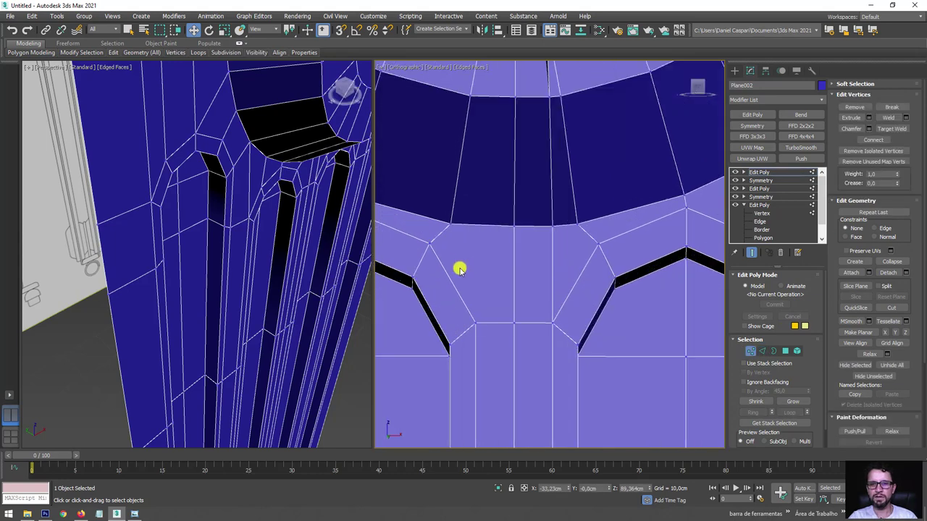
key(alt+c)
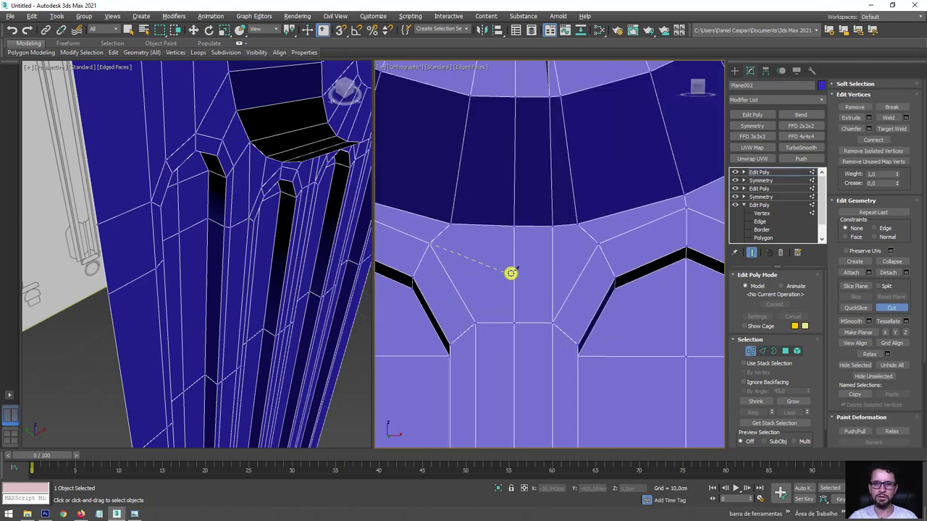
scroll(514, 266, down, 3)
right_click(580, 241)
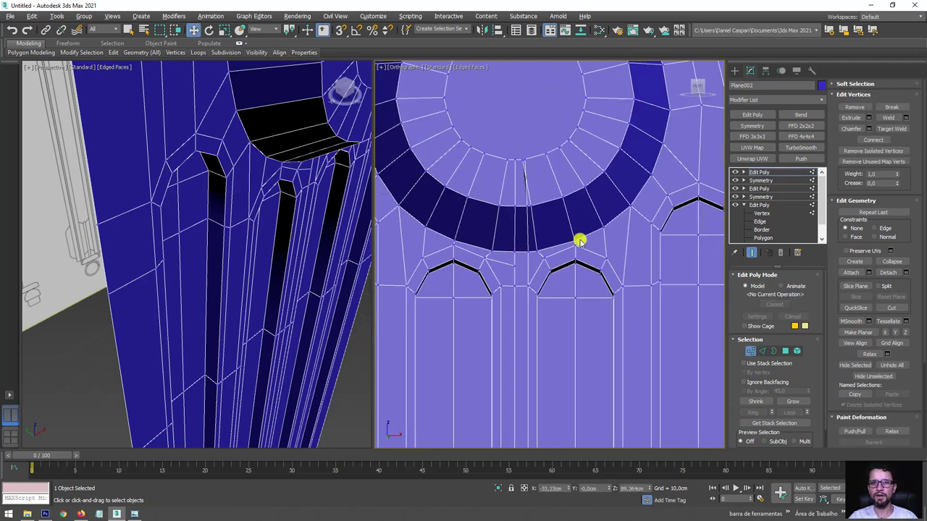
click(515, 159)
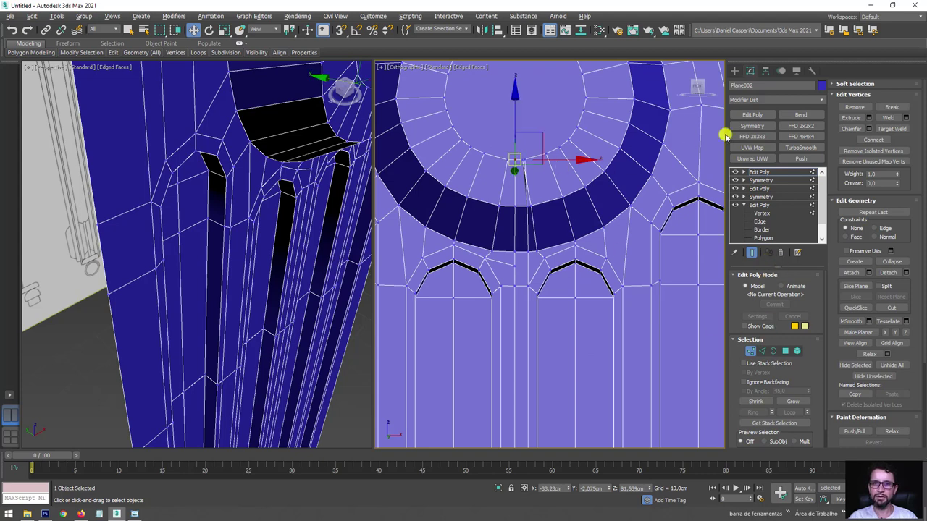
click(753, 126)
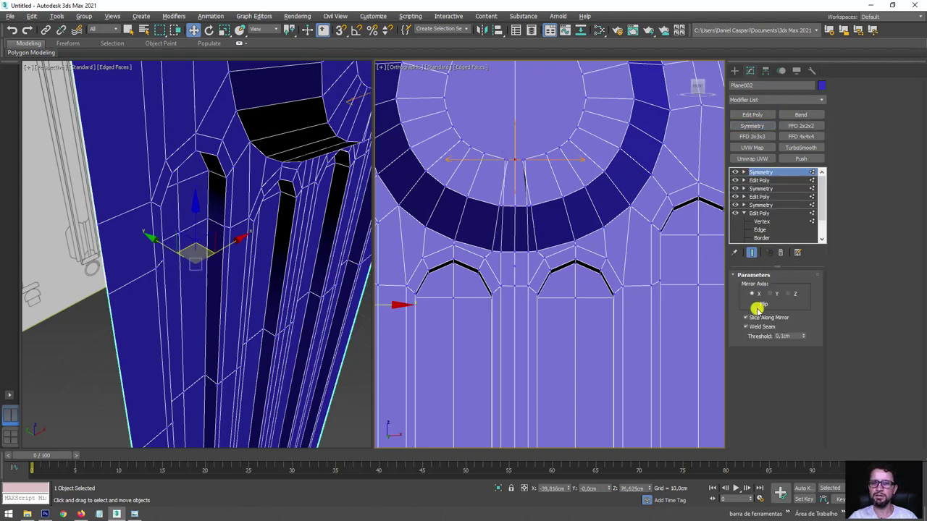
Step: Flip the Symmetry so the fin is mirrored to the other side, then check the mesh
click(757, 304)
scroll(553, 149, down, 3)
mouse_move(553, 149)
alt+middle_down()
mouse_move(572, 180)
mouse_move(501, 154)
mouse_move(565, 166)
mouse_move(533, 152)
alt+middle_up()
scroll(501, 154, up, 3)
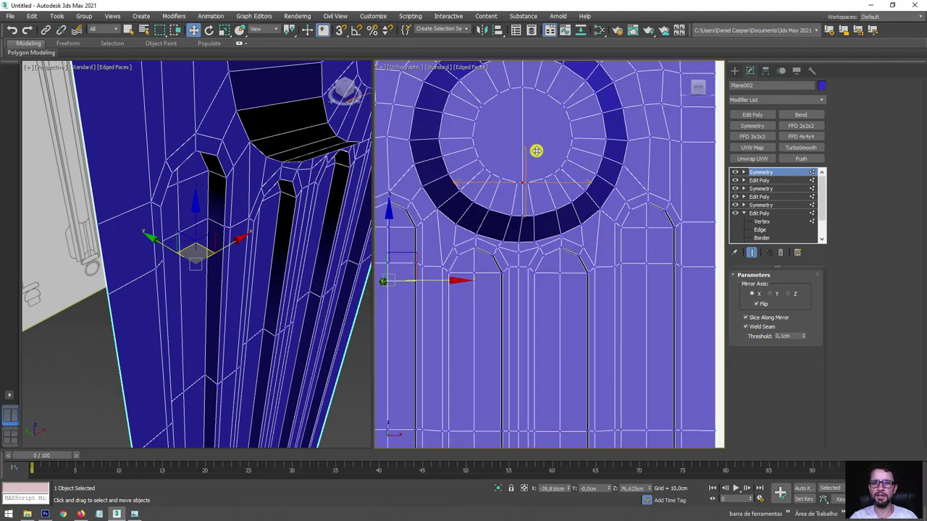
Step: Add a new Edit Poly modifier and select the fin's round end face polygon
click(750, 114)
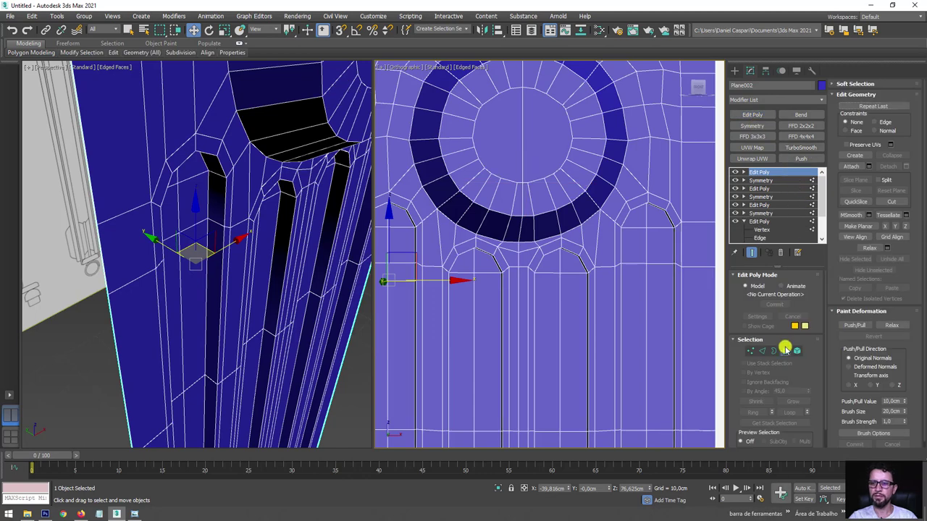
click(786, 350)
click(548, 149)
scroll(522, 144, up, 2)
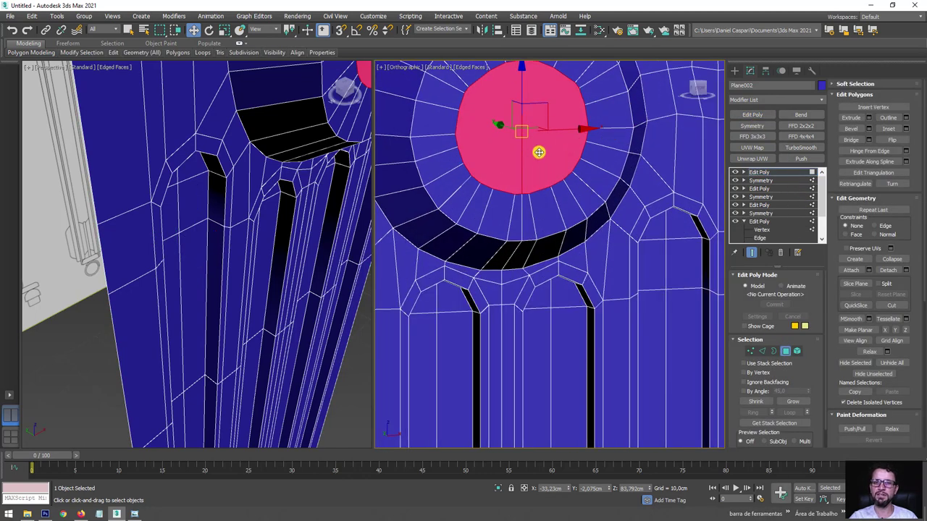
Step: Inset the round face into an inner ring and collapse the centre polygon to one point
click(888, 128)
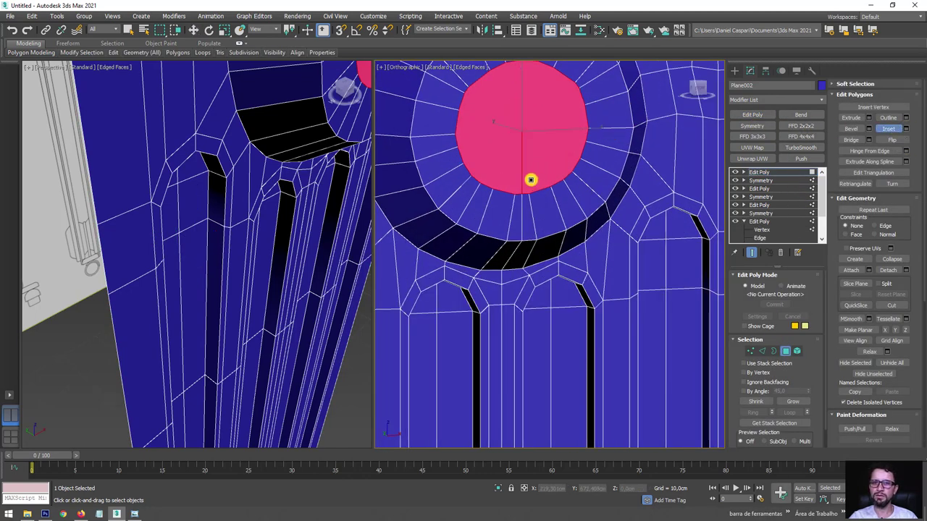
drag(531, 180, 538, 172)
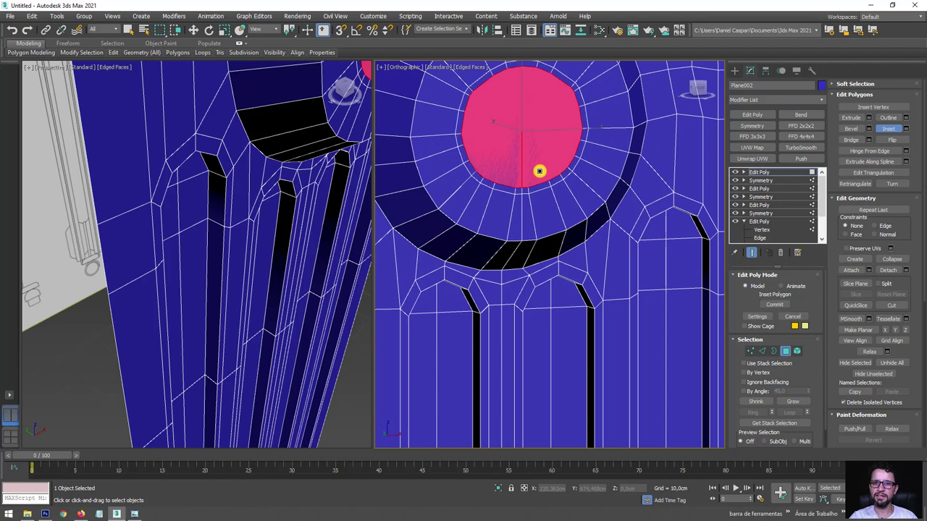
click(891, 258)
scroll(563, 176, down, 2)
scroll(528, 181, down, 2)
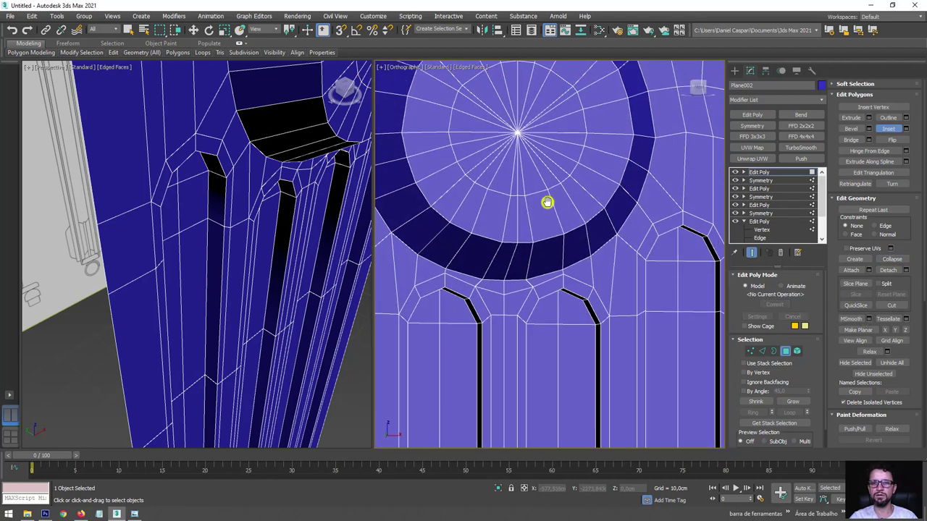
scroll(548, 201, down, 2)
mouse_move(540, 243)
alt+middle_down()
mouse_move(502, 241)
mouse_move(521, 223)
mouse_move(473, 229)
alt+middle_up()
scroll(527, 185, up, 2)
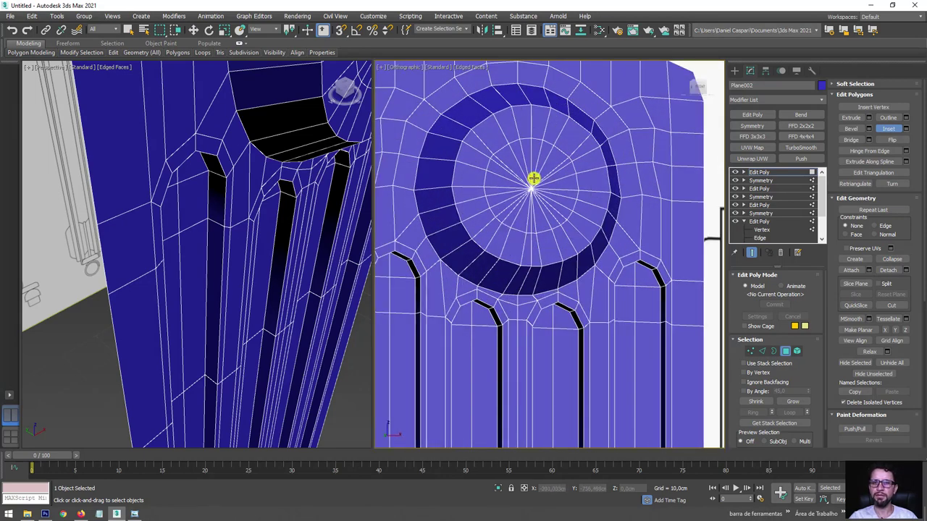
mouse_move(528, 185)
alt+middle_down()
mouse_move(585, 201)
mouse_move(461, 253)
alt+middle_up()
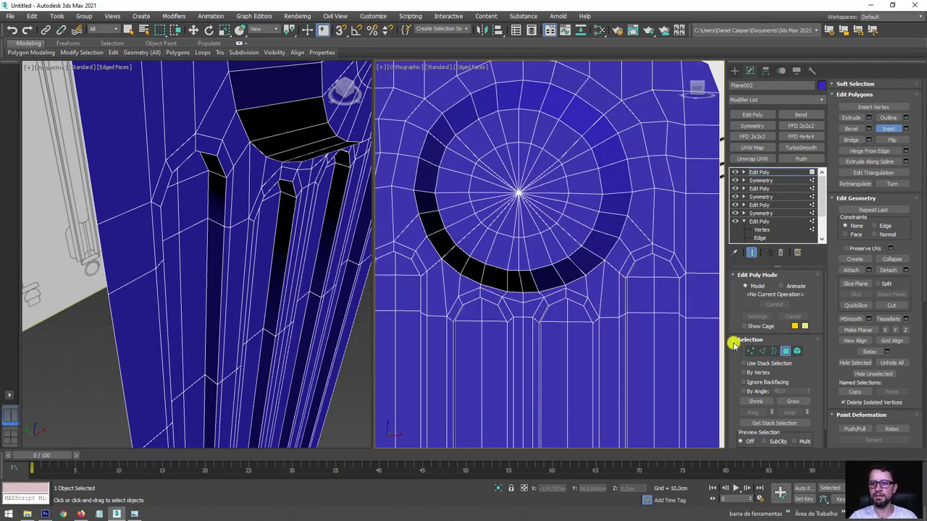
Step: Delete the centre vertex of the circular patch to open a hole
click(750, 350)
key(w)
click(521, 192)
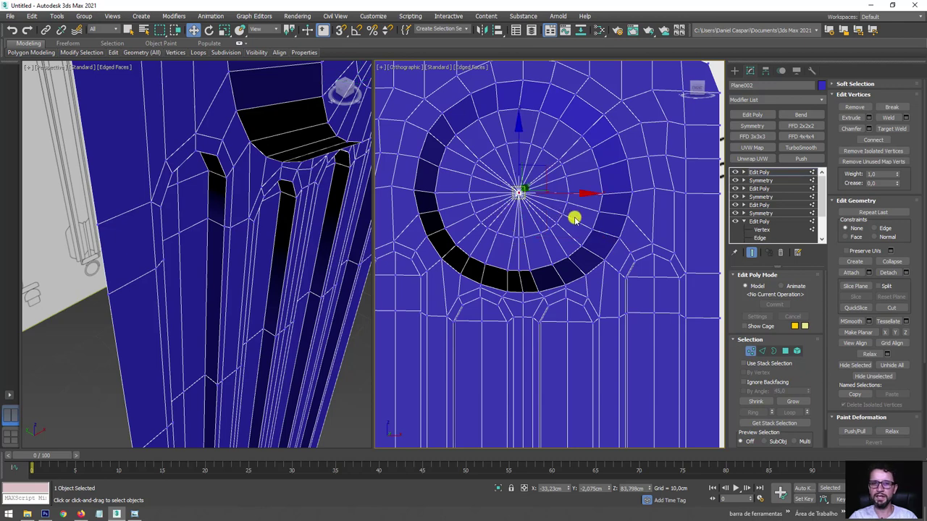
key(Delete)
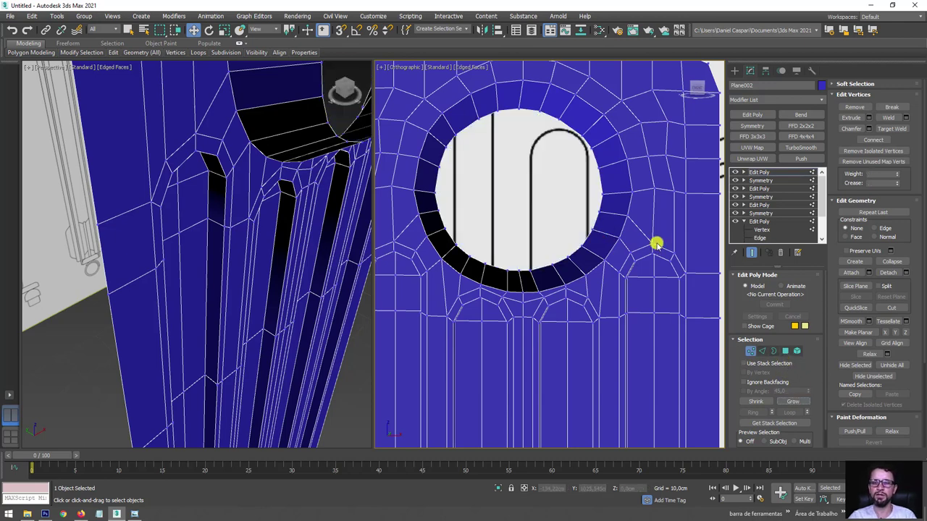
Step: Select the hole's 26-edge border loop and switch the viewport to Front view
click(774, 352)
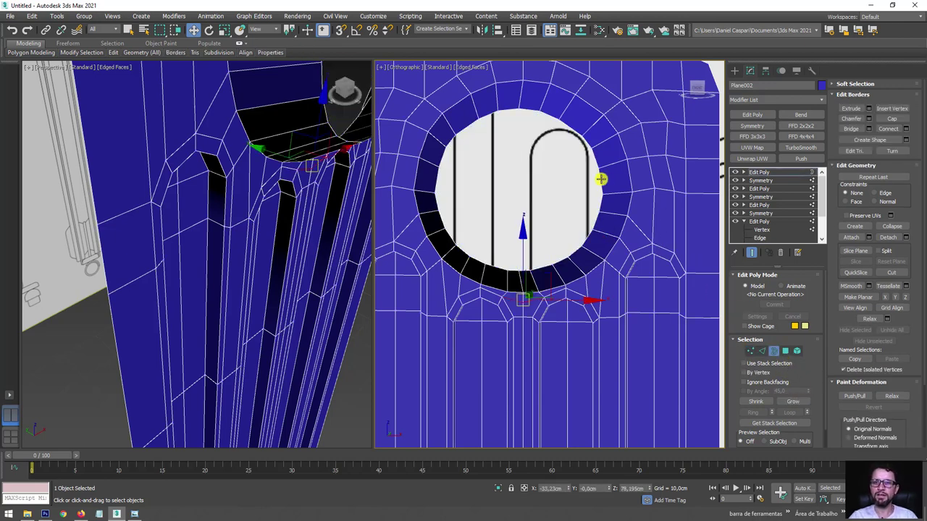
click(601, 179)
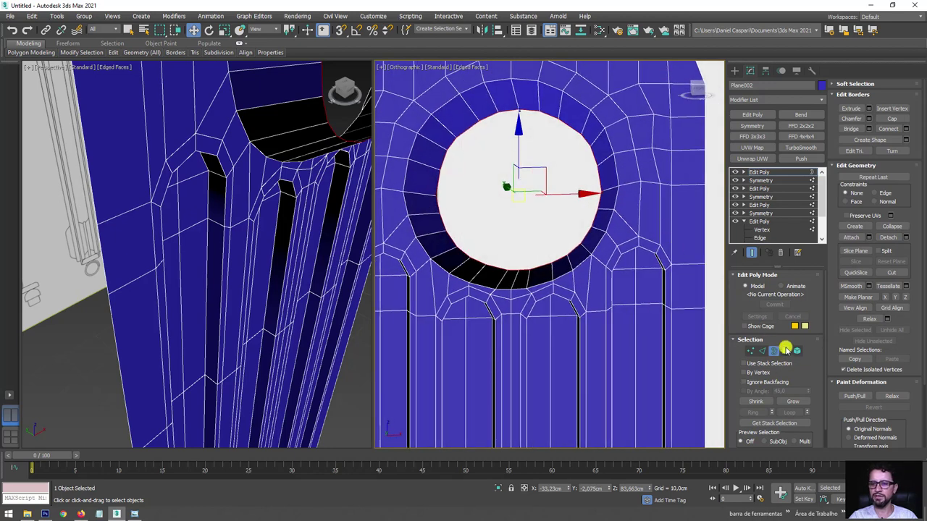
scroll(733, 310, down, 1)
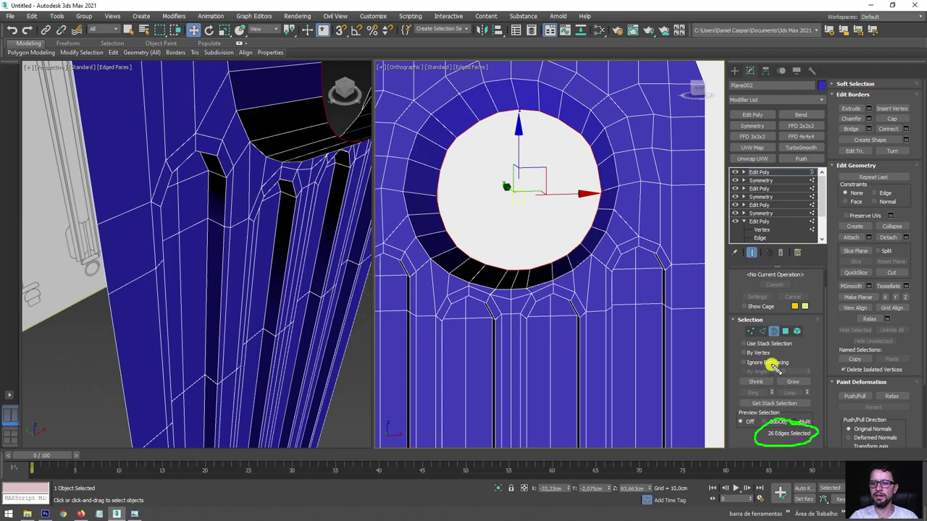
click(768, 171)
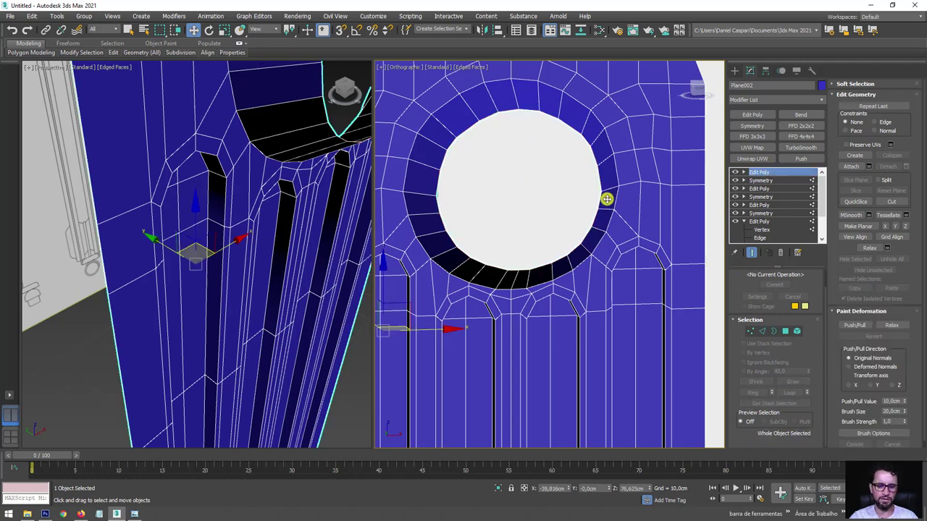
key(f)
scroll(507, 221, up, 3)
scroll(545, 218, up, 4)
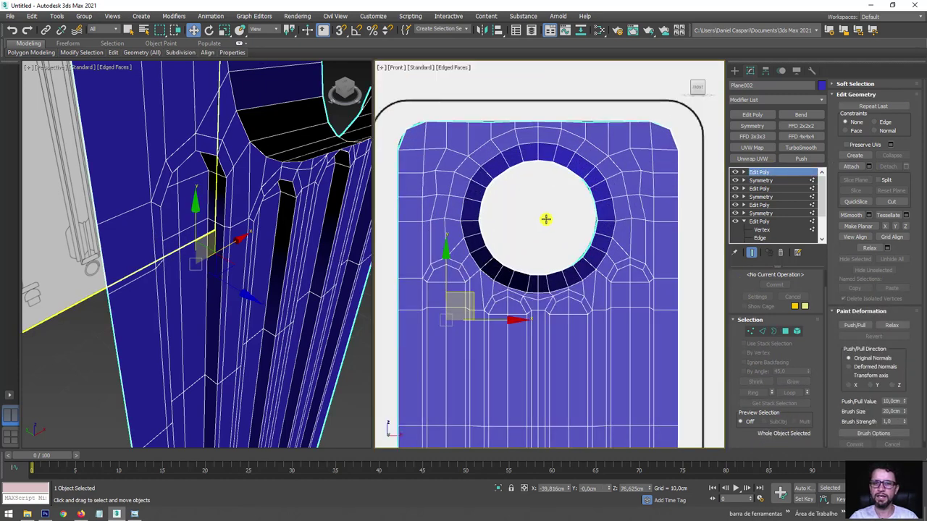
Step: Draw a cylinder (radius 3.365 cm, height 2.766 cm) centred inside the fin's hole
click(734, 71)
click(756, 149)
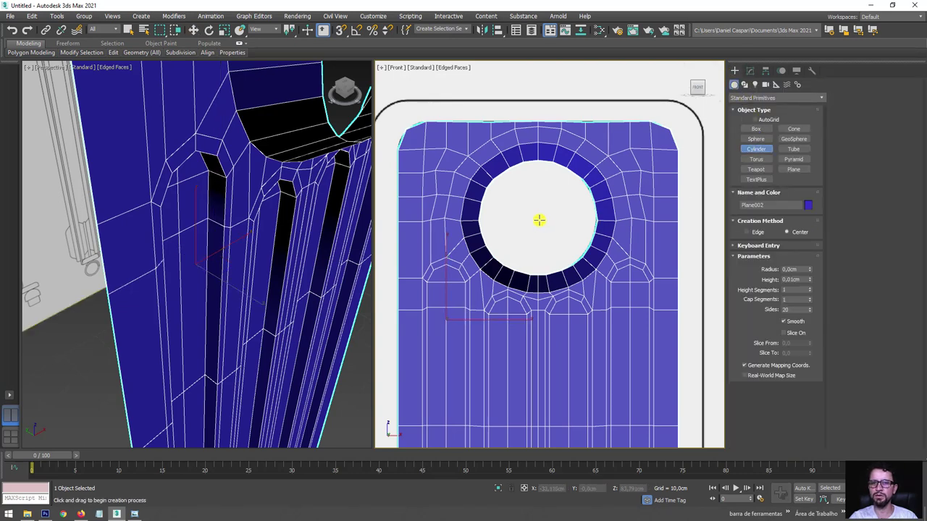
drag(539, 220, 573, 253)
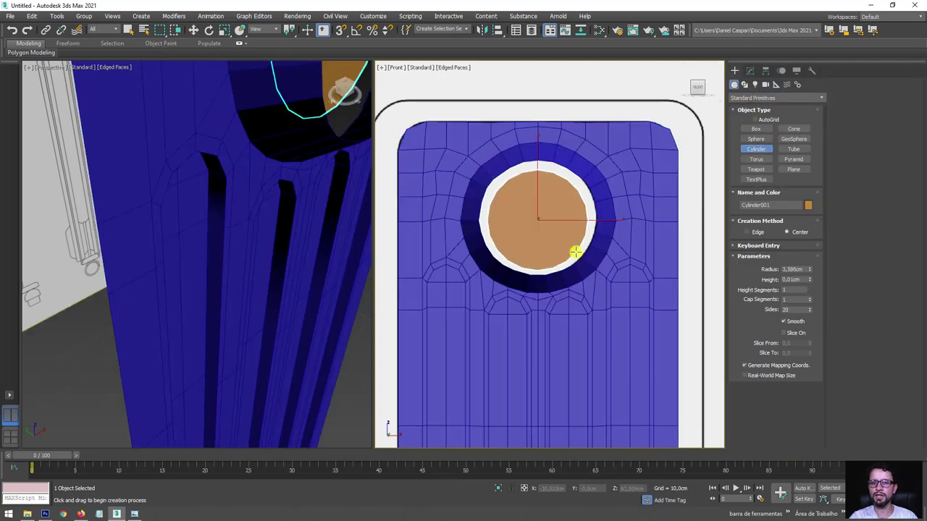
click(565, 209)
key(w)
scroll(561, 211, down, 3)
alt+middle_drag(575, 261, 573, 238)
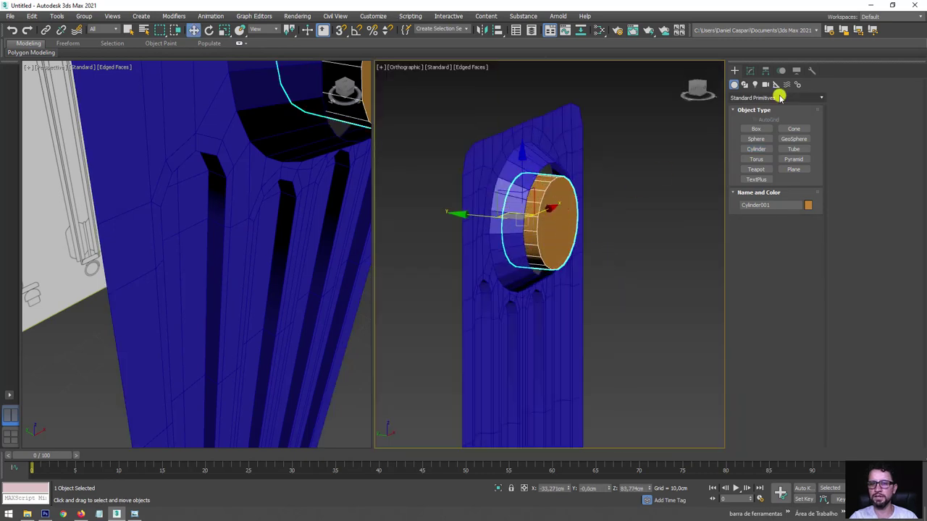
Step: Give the cylinder 26 sides and select the Plane002 fin's Edit Poly to attach it
click(750, 70)
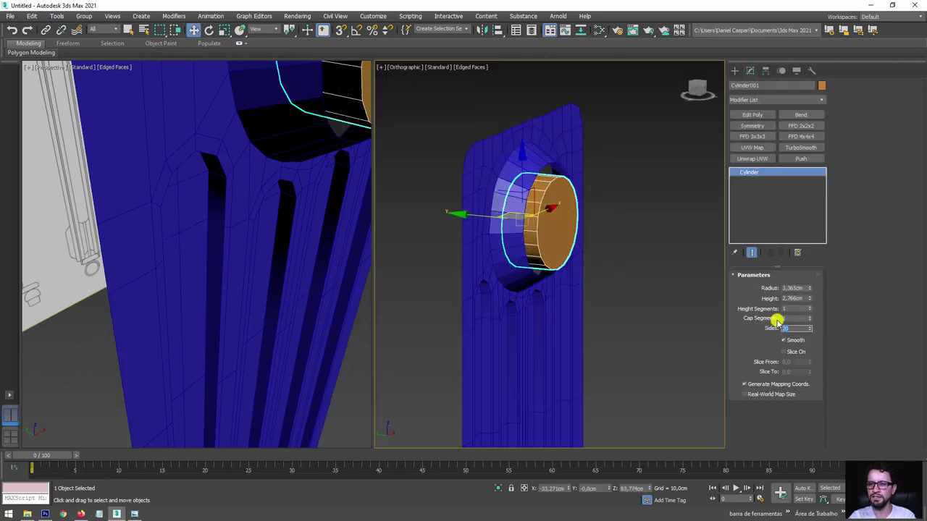
mouse_move(599, 234)
alt+middle_down()
mouse_move(565, 245)
mouse_move(585, 250)
alt+middle_up()
click(558, 140)
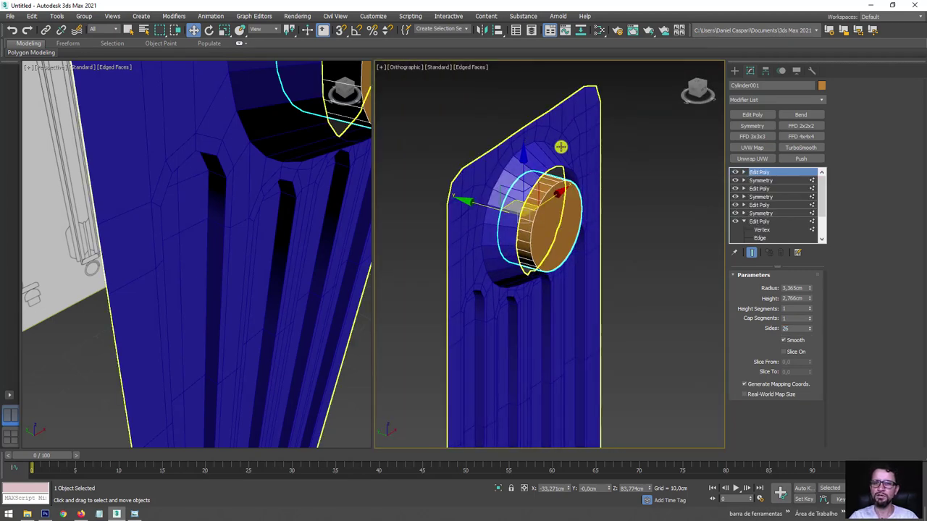
click(764, 174)
click(851, 166)
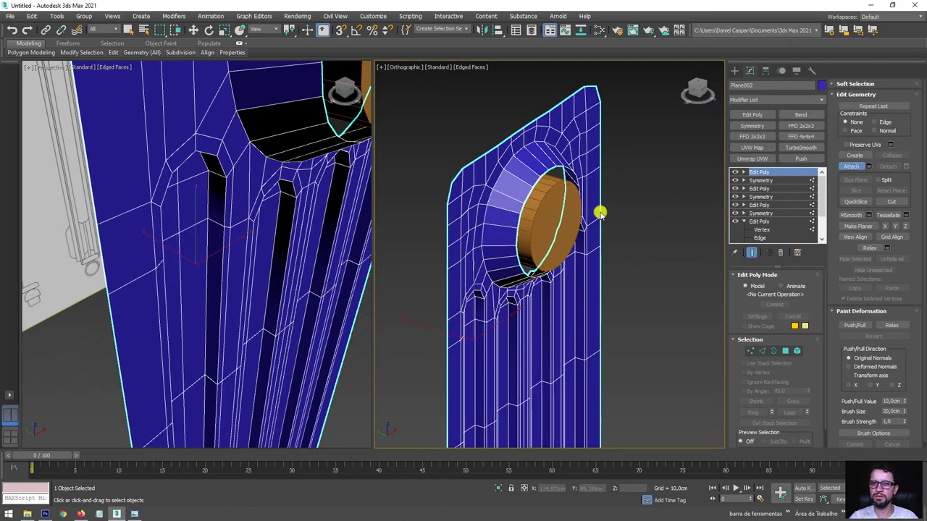
Step: Attach the cylinder to the fin and delete its front cap polygon
click(579, 213)
click(785, 350)
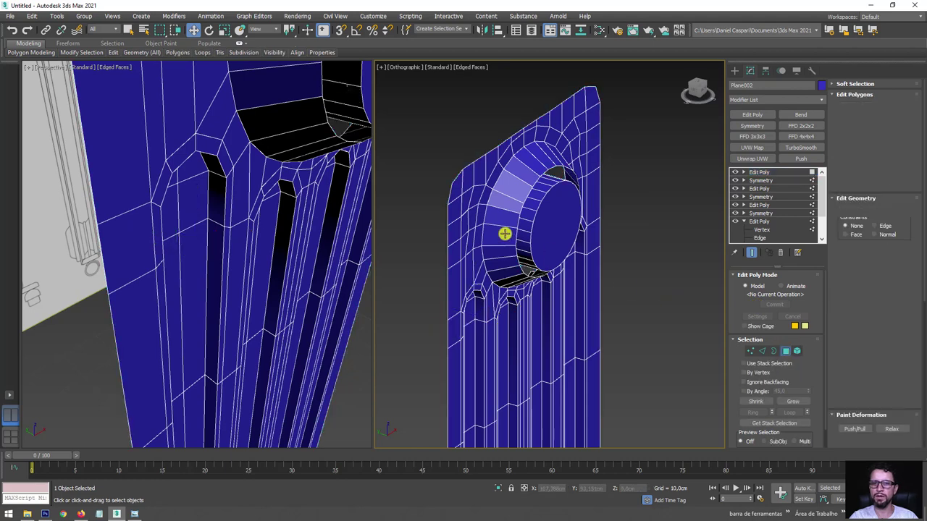
mouse_move(503, 232)
alt+middle_down()
mouse_move(581, 240)
mouse_move(537, 237)
alt+middle_up()
click(537, 237)
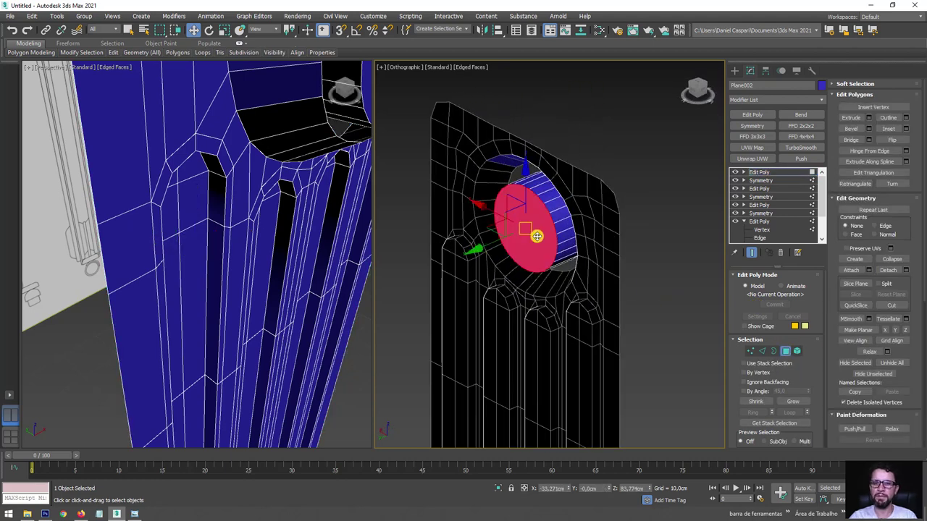
key(Delete)
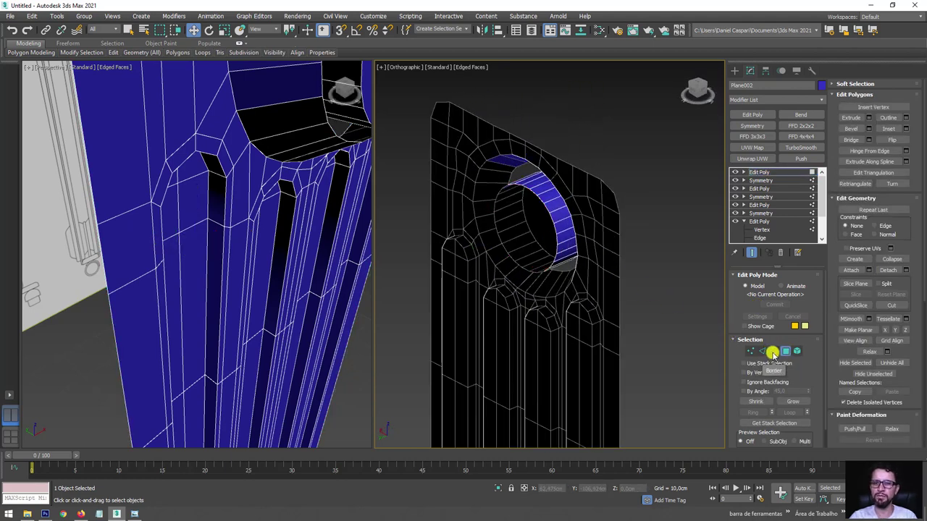
Step: Remove the ring of faces lining the fin's hole border
alt+middle_drag(677, 257, 592, 256)
scroll(591, 257, up, 3)
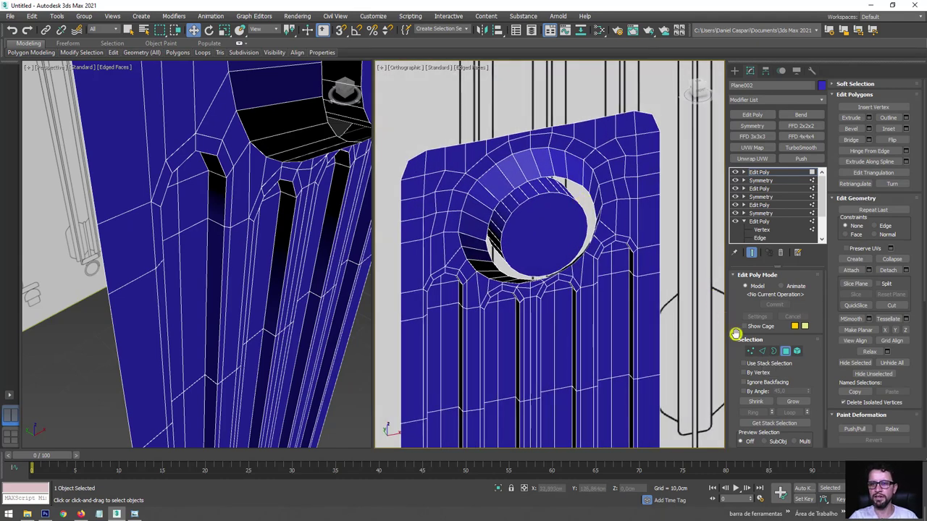
click(774, 350)
click(603, 208)
key(Delete)
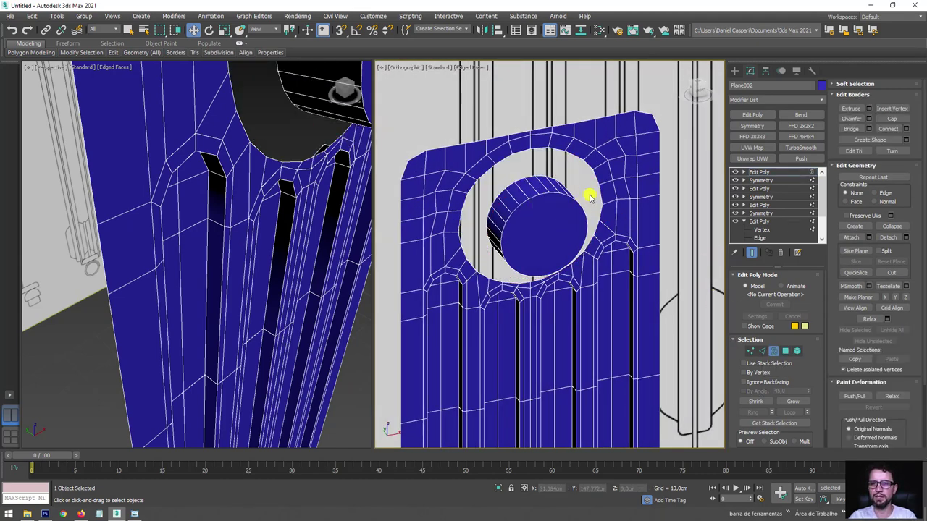
Step: Bridge the cylinder's open border to the hole's border
click(542, 177)
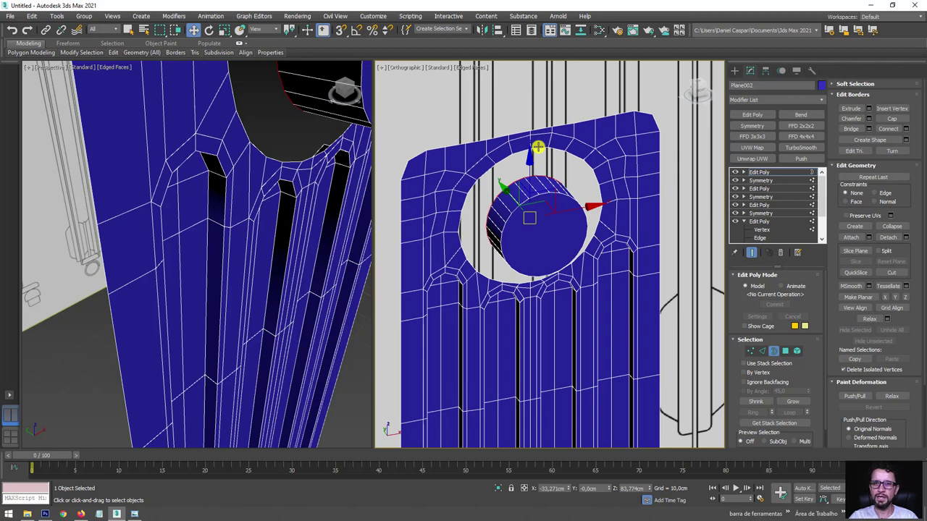
ctrl+click(539, 147)
click(854, 129)
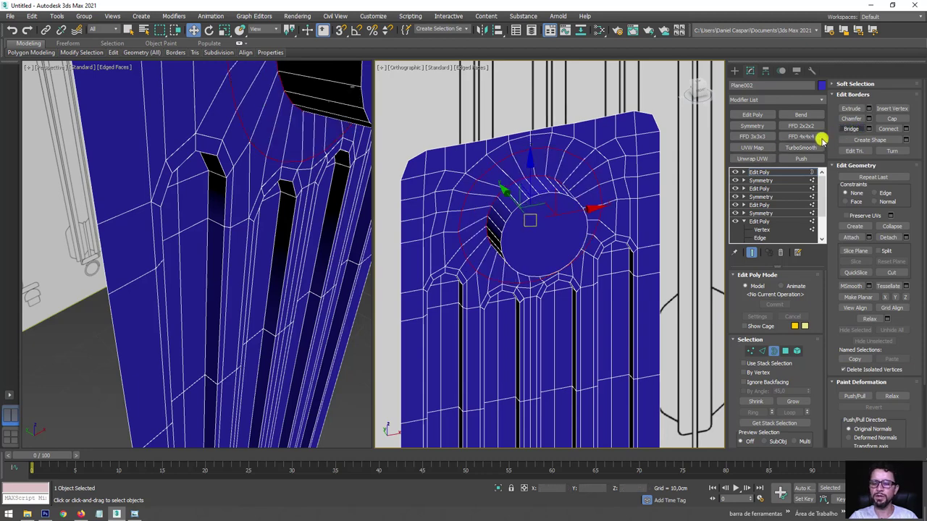
alt+middle_drag(610, 209, 545, 165)
key(f)
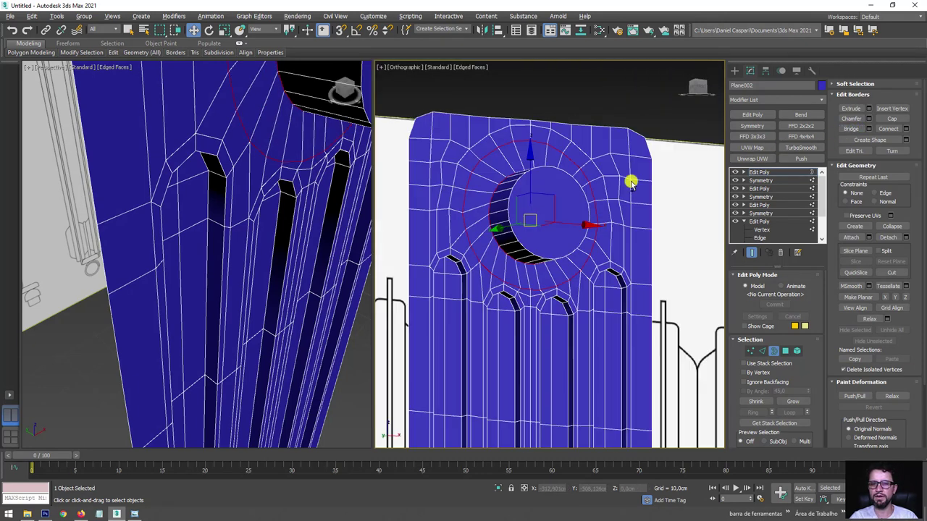
alt+middle_drag(631, 181, 619, 210)
Step: Remove the stray edge near the top of the bridged hole
key(2)
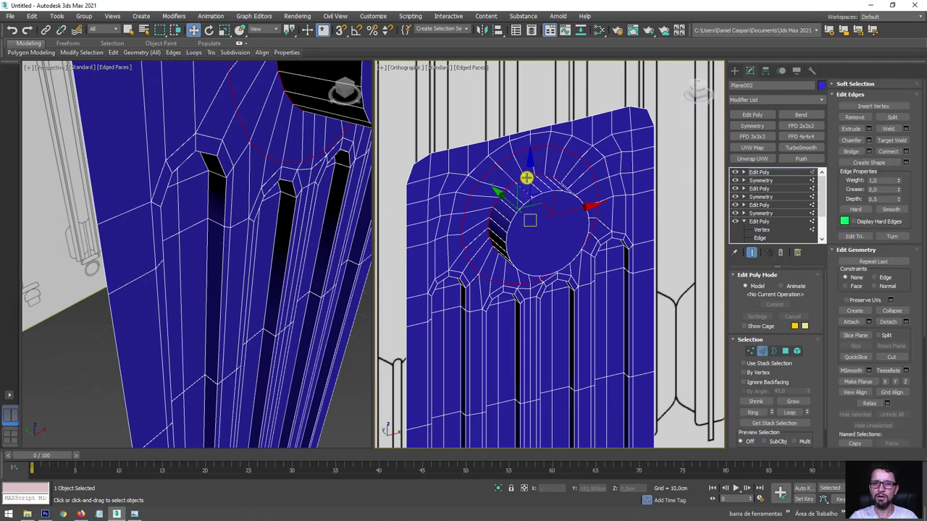
click(519, 181)
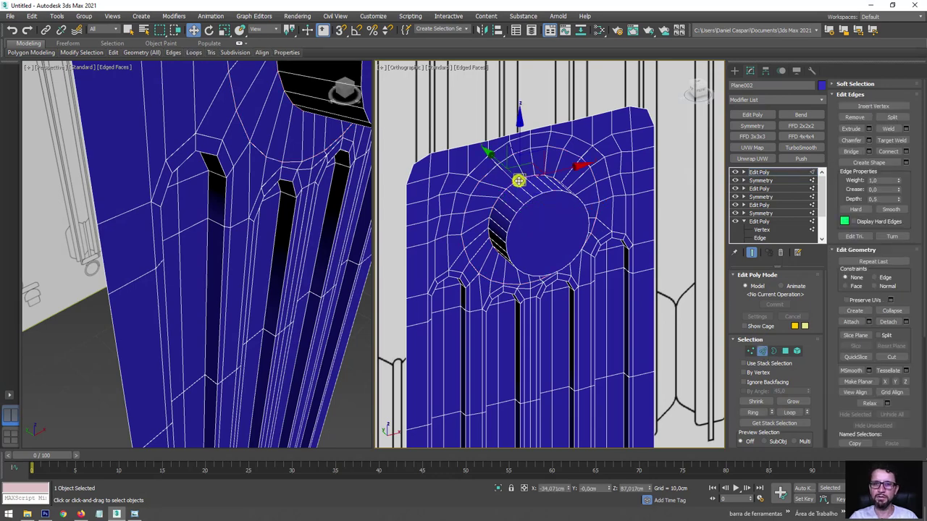
click(857, 118)
mouse_move(581, 242)
alt+middle_down()
mouse_move(550, 205)
mouse_move(556, 217)
mouse_move(502, 207)
alt+middle_up()
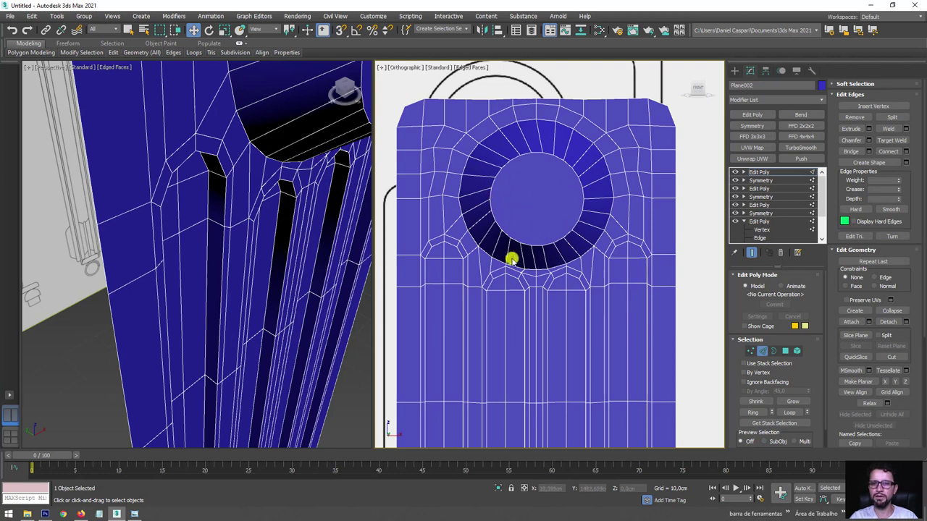
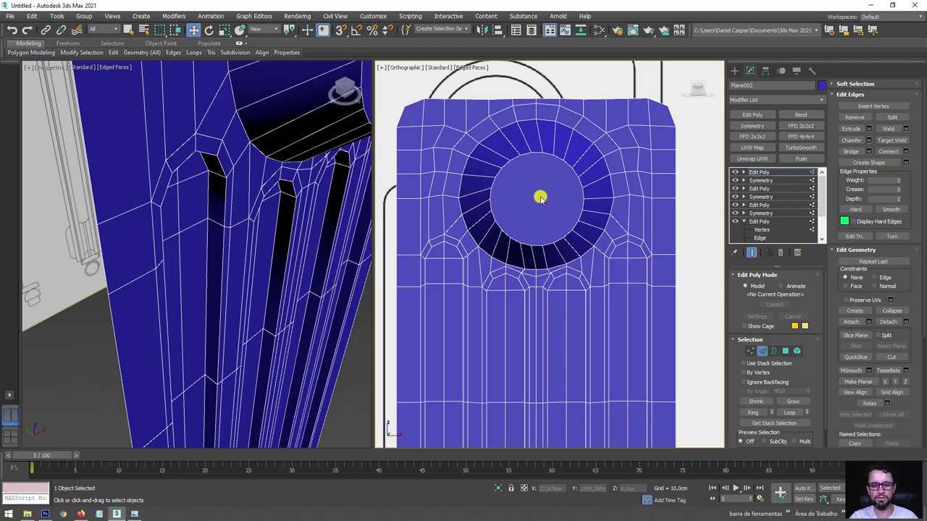
Step: Select the boss's centre disc polygon, rotate it slightly and scale it up
key(f)
scroll(457, 193, up, 3)
scroll(457, 193, up, 4)
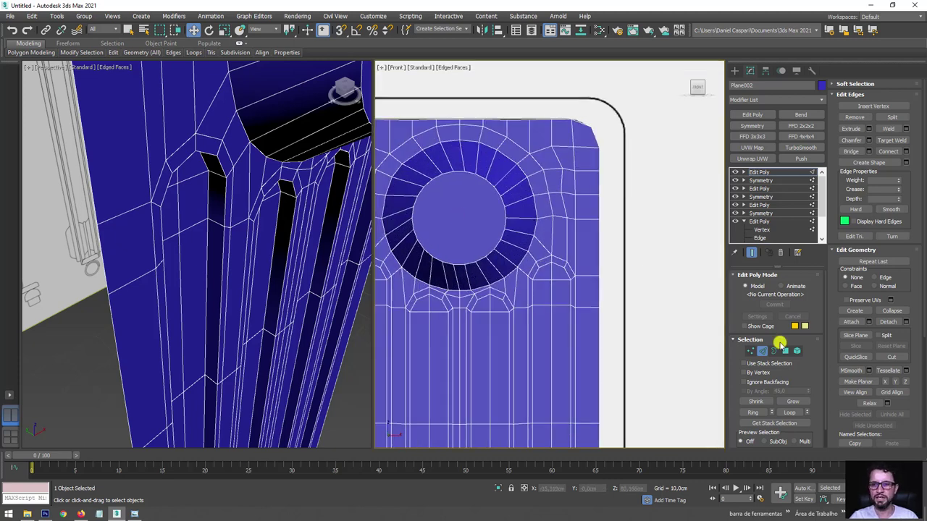
click(785, 351)
click(441, 234)
scroll(550, 213, up, 1)
scroll(548, 197, up, 4)
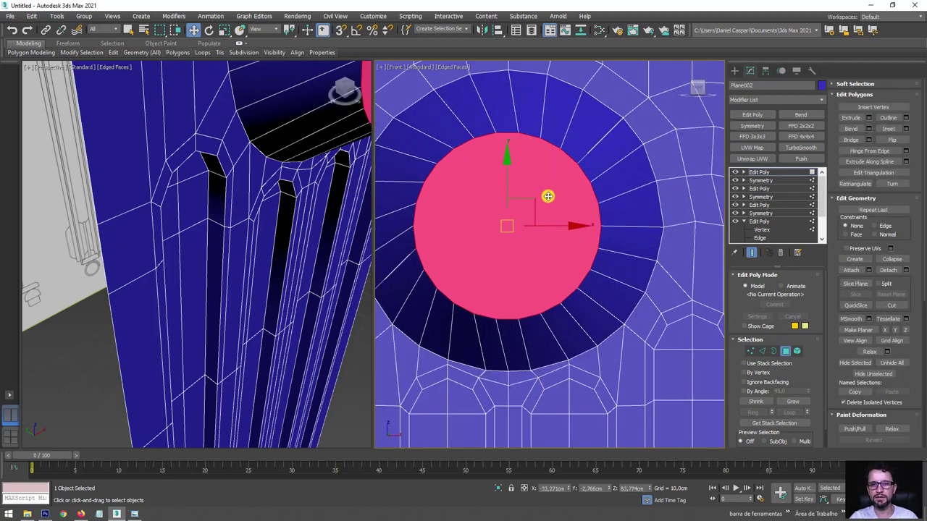
key(e)
drag(557, 191, 554, 187)
key(r)
mouse_move(525, 217)
mouse_down()
mouse_move(521, 226)
mouse_move(523, 213)
mouse_move(544, 203)
mouse_up()
Step: Inset the disc twice and collapse the innermost circle to a single centre vertex
key(w)
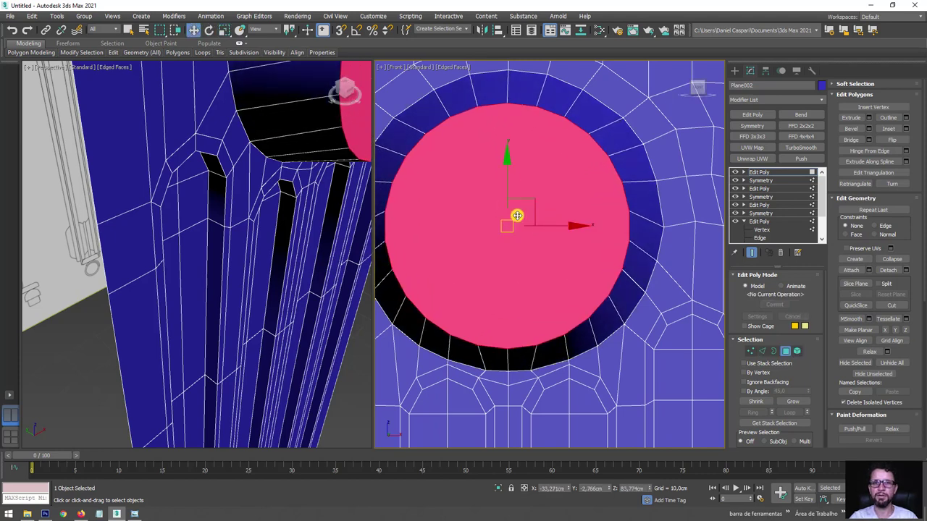
mouse_move(517, 213)
alt+middle_down()
mouse_move(579, 242)
mouse_move(549, 241)
alt+middle_up()
alt+middle_drag(478, 230, 456, 227)
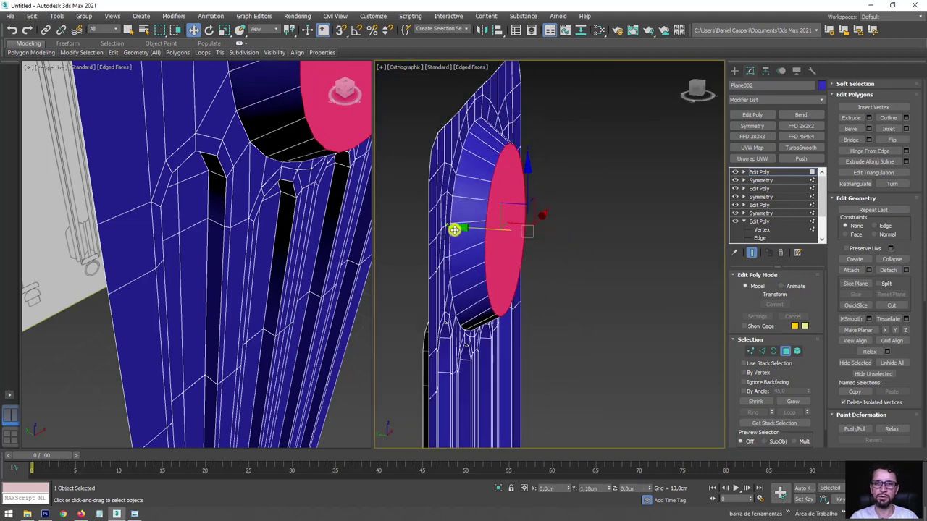
alt+middle_drag(500, 249, 478, 229)
key(r)
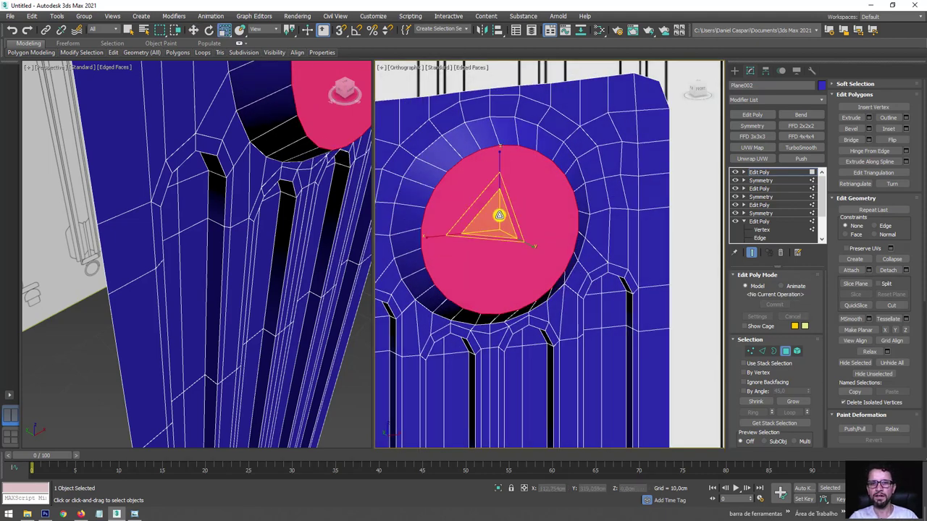
click(888, 128)
drag(529, 215, 534, 206)
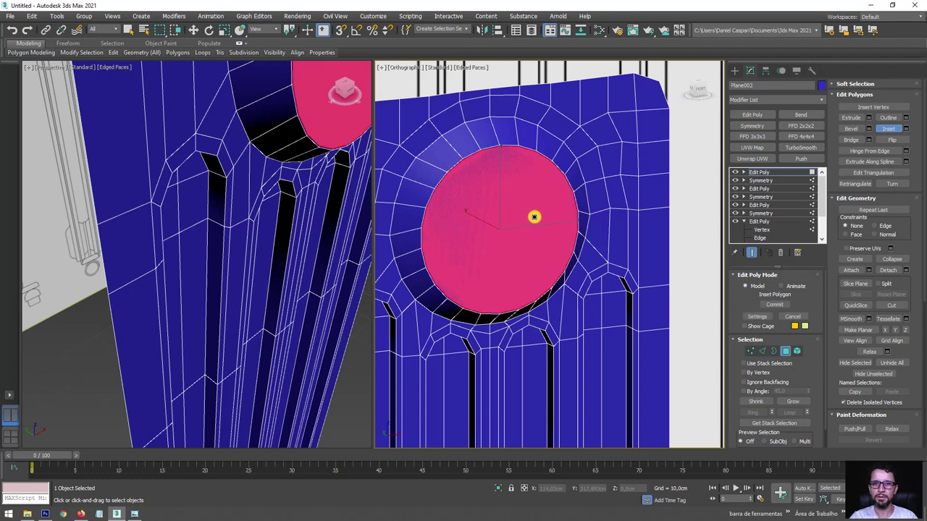
drag(521, 246, 521, 205)
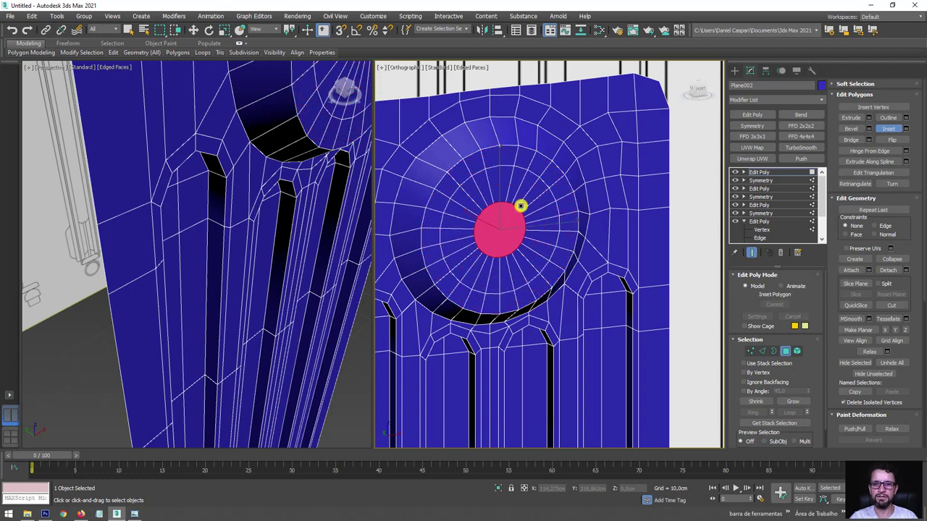
click(891, 259)
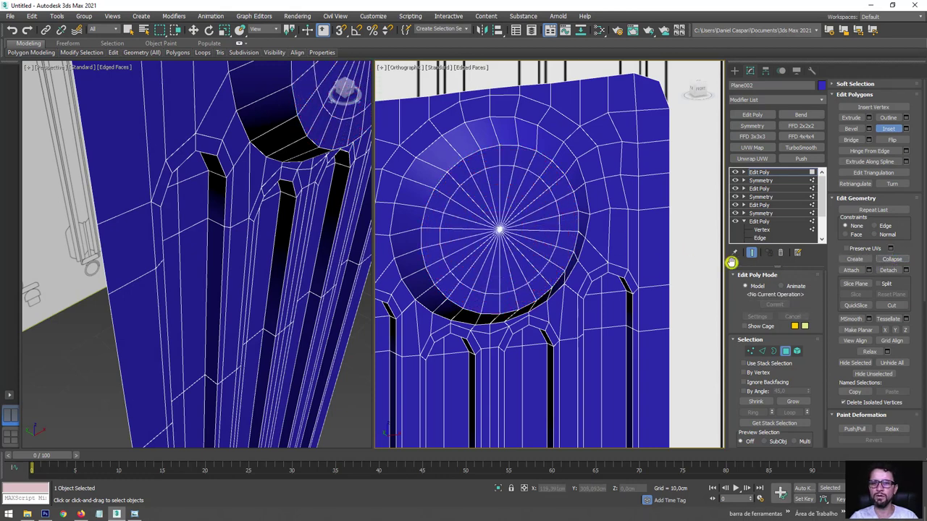
alt+middle_drag(652, 258, 607, 263)
scroll(607, 263, down, 3)
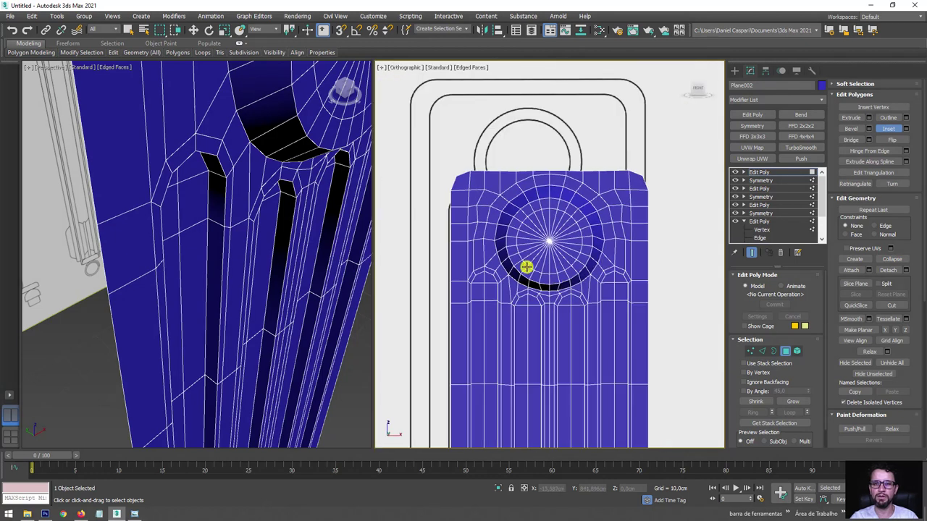
Step: Add a Symmetry modifier to the fin panel mirroring along the Y axis
scroll(526, 267, down, 3)
scroll(520, 197, down, 2)
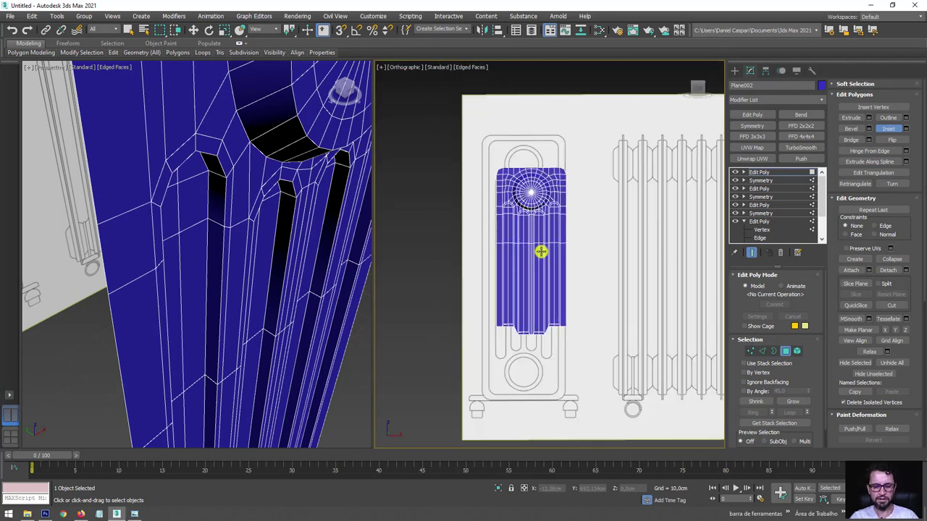
scroll(420, 244, down, 3)
key(f)
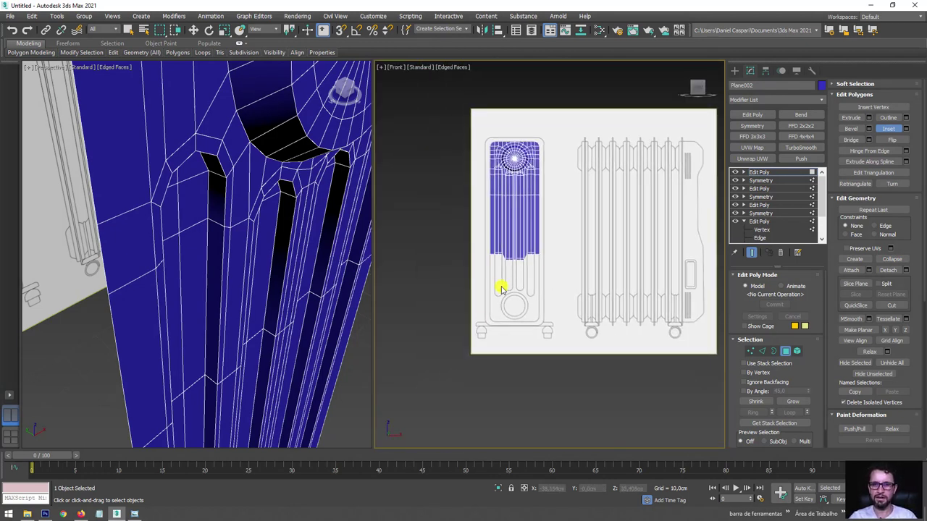
scroll(644, 263, up, 2)
click(751, 350)
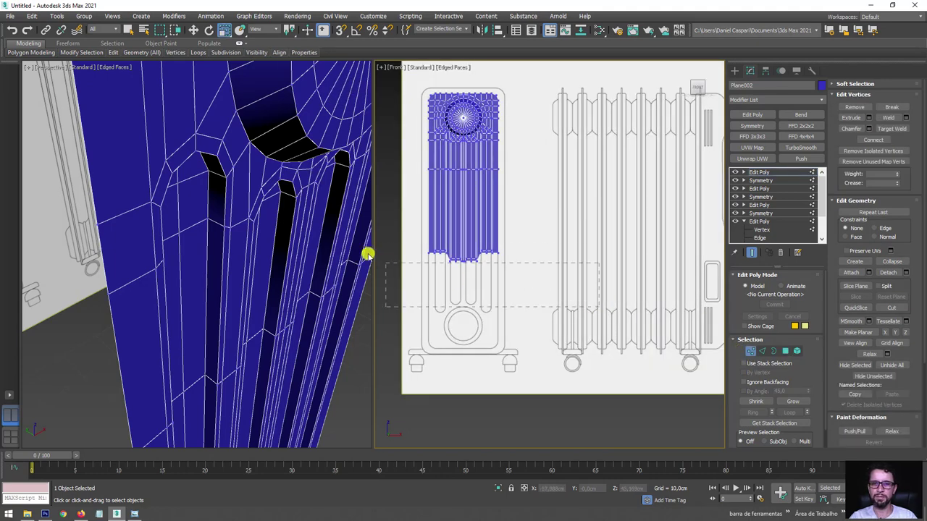
middle_drag(458, 281, 524, 257)
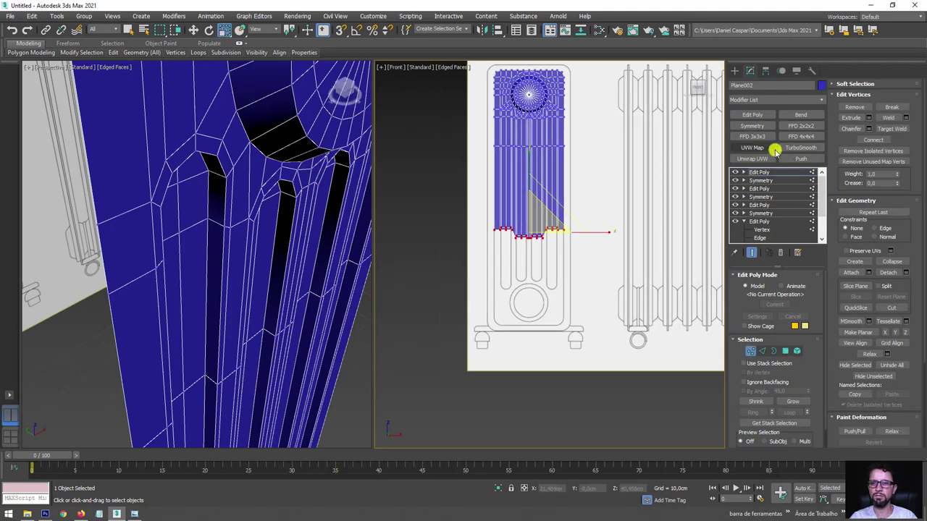
click(750, 125)
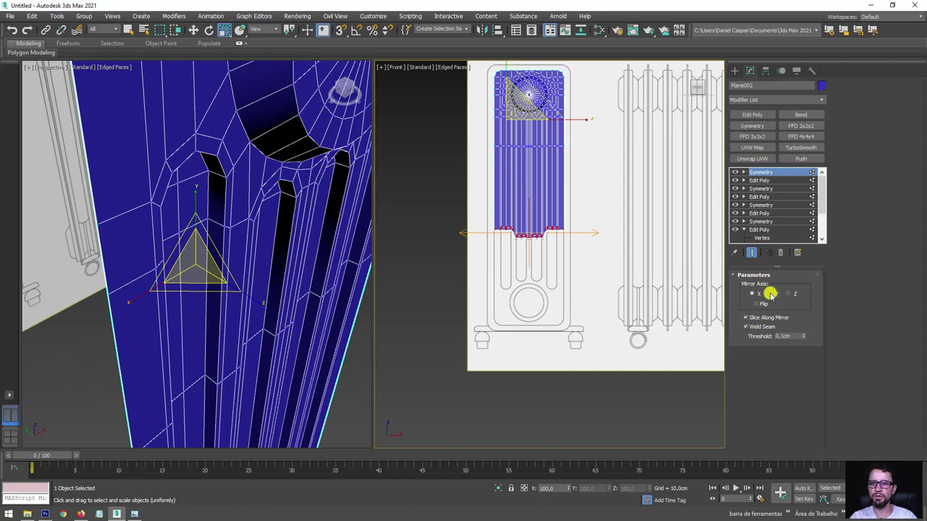
click(770, 293)
Step: Move the Symmetry mirror plane up so the copied boss sits at the panel's bottom
click(743, 173)
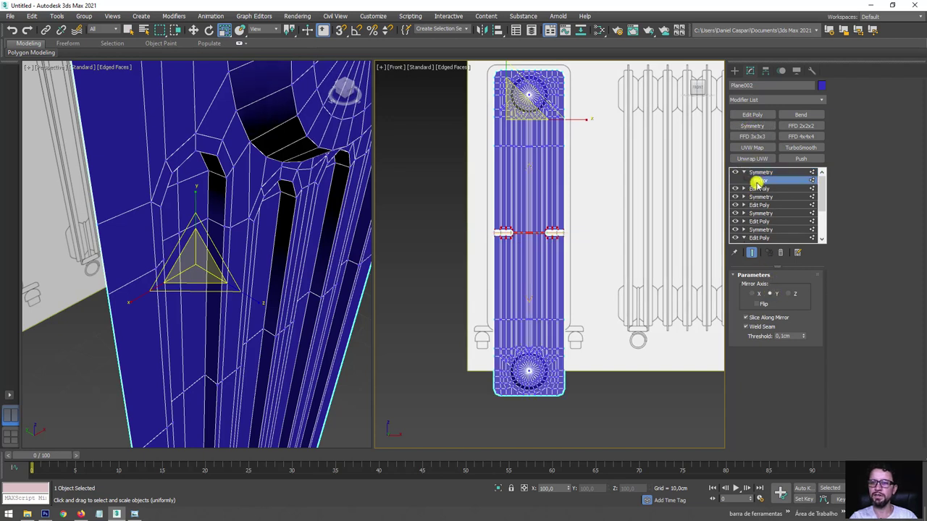
click(759, 180)
key(w)
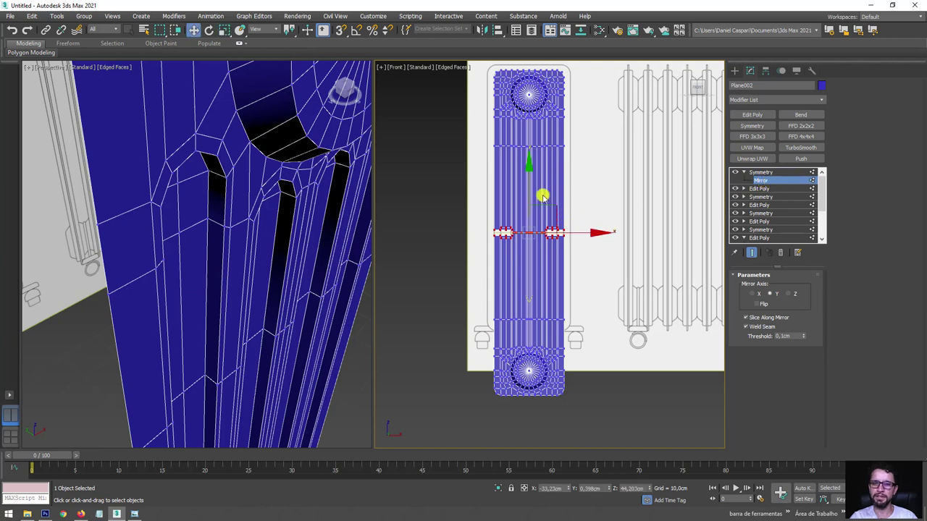
drag(531, 189, 540, 155)
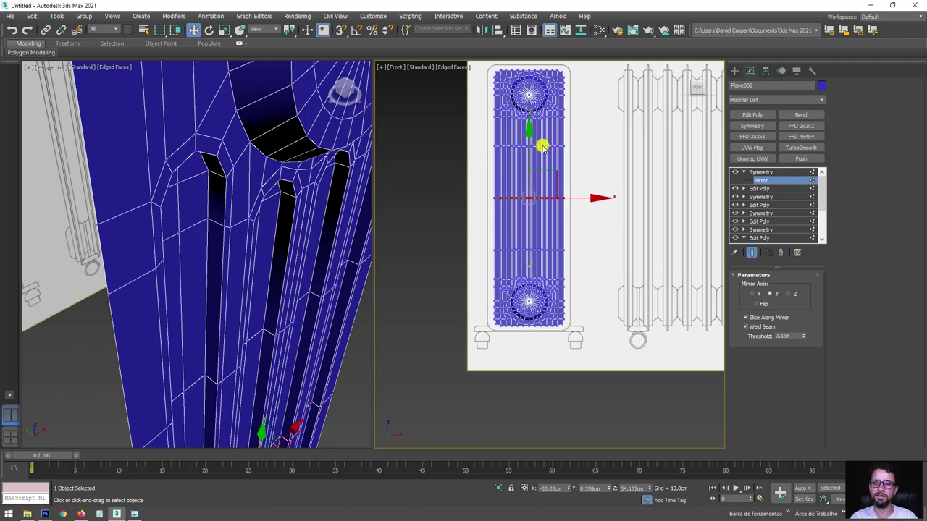
middle_drag(579, 133, 585, 181)
Step: Add an Edit Poly modifier and push the panel's outer border backward for depth
click(760, 171)
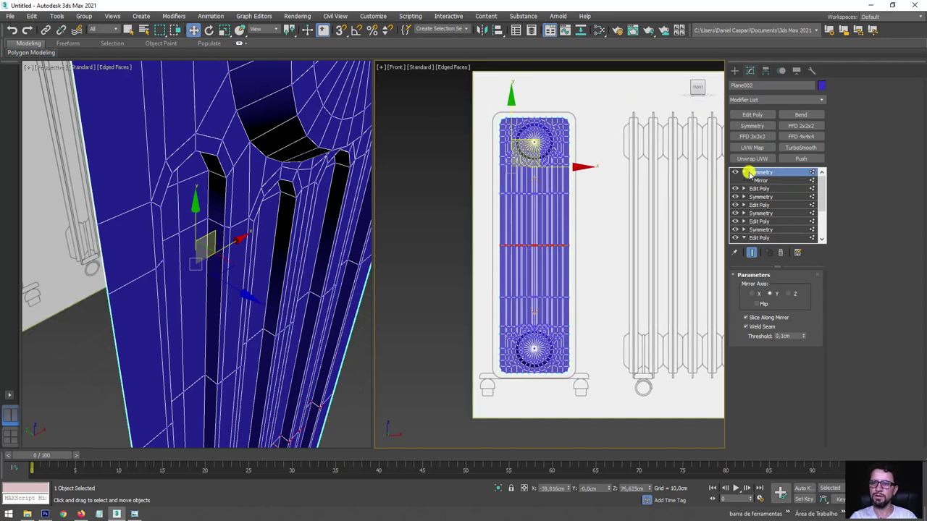
click(751, 114)
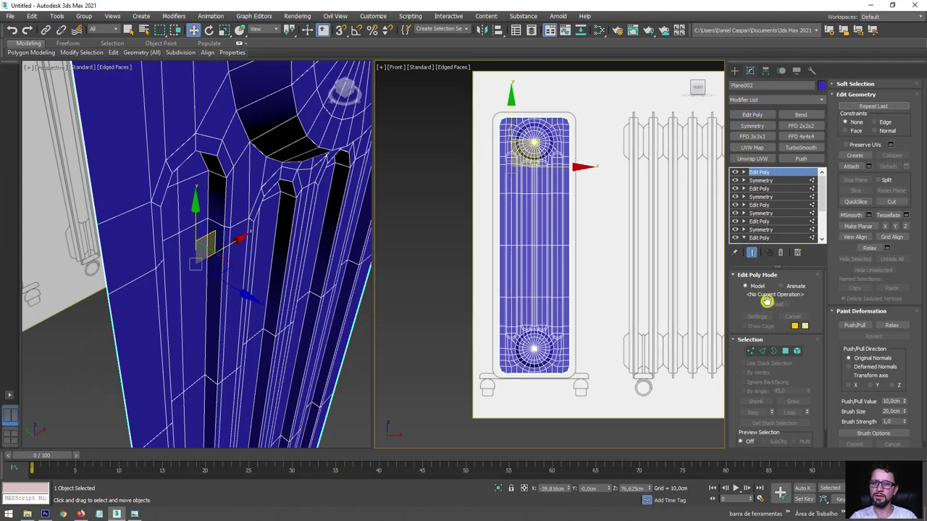
click(773, 351)
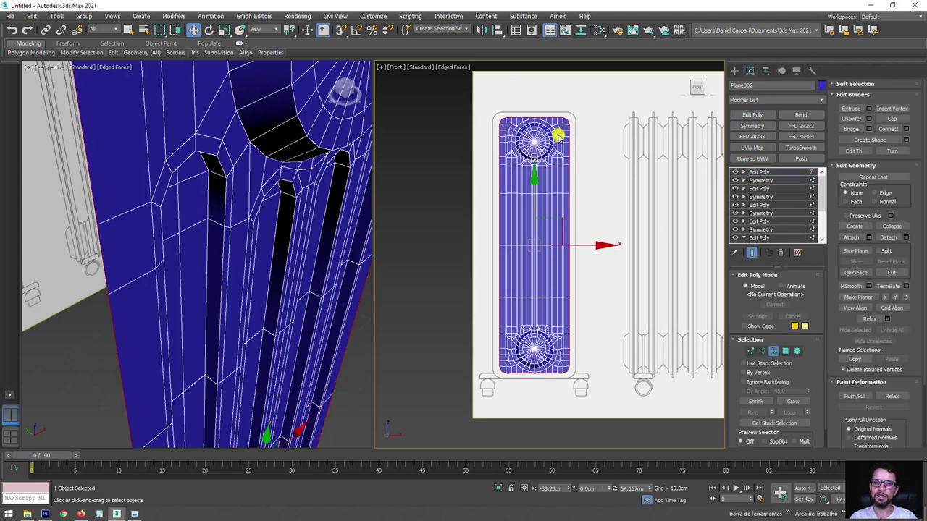
mouse_move(562, 138)
alt+middle_down()
mouse_move(536, 257)
mouse_move(501, 319)
alt+middle_up()
scroll(488, 283, up, 2)
drag(508, 310, 499, 312)
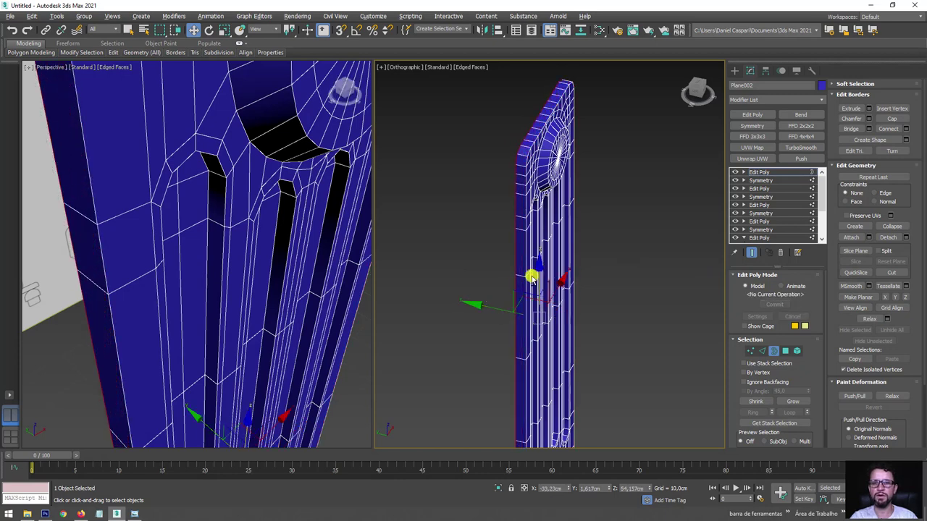
Step: Compare the panel against the radiator reference photo
alt+middle_drag(531, 273, 392, 330)
click(136, 511)
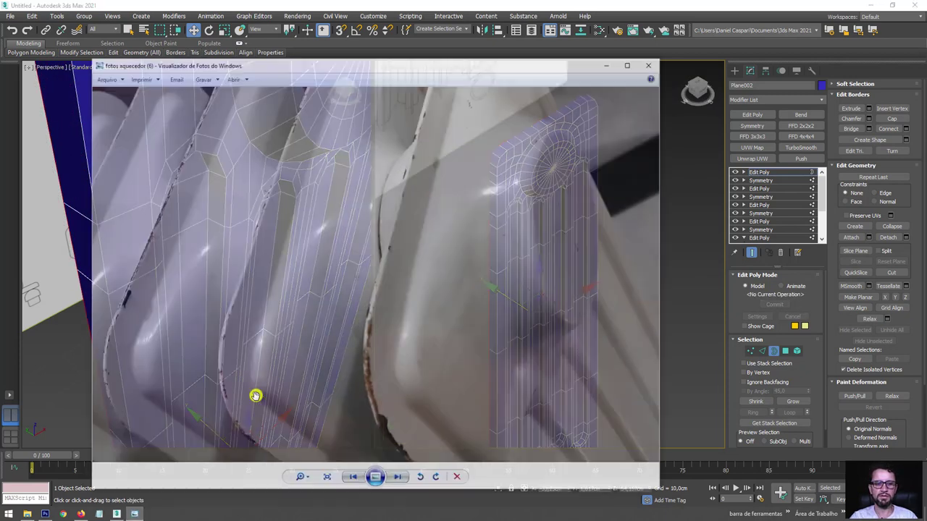
scroll(435, 318, down, 3)
scroll(467, 326, up, 4)
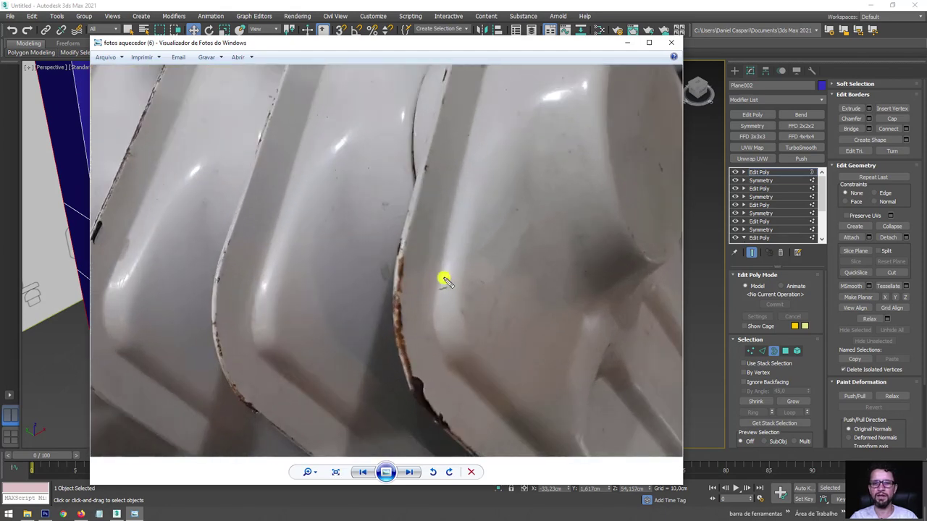
click(627, 42)
alt+middle_drag(540, 220, 504, 314)
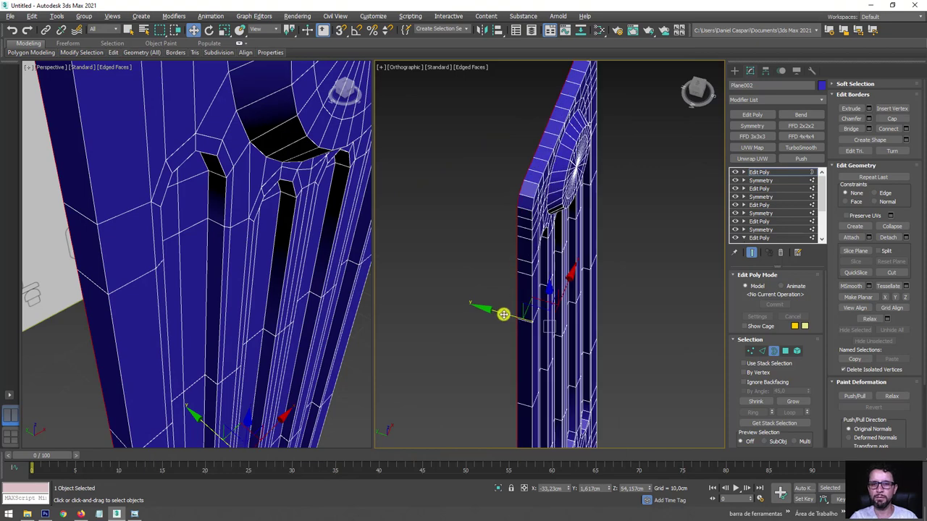
Step: Scale the selection in Front view to widen the mirrored fin panel
key(e)
key(r)
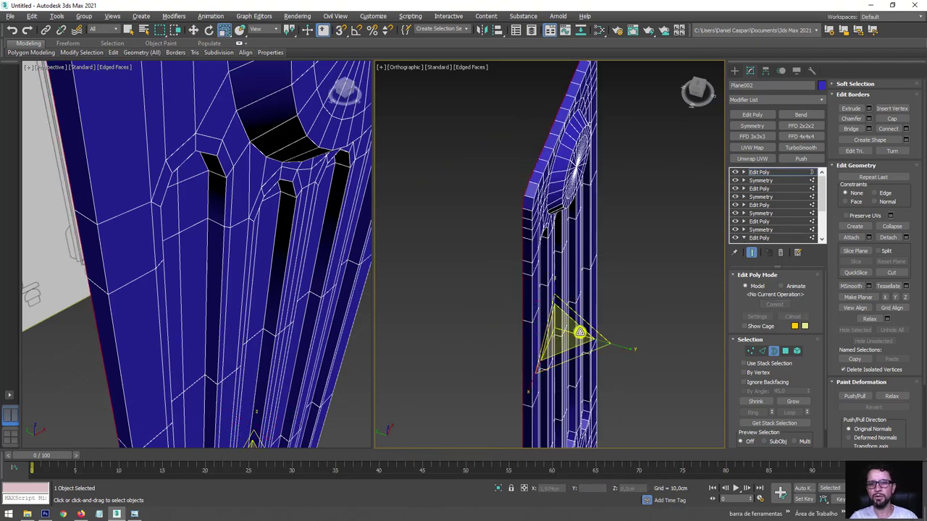
key(f)
scroll(476, 231, up, 5)
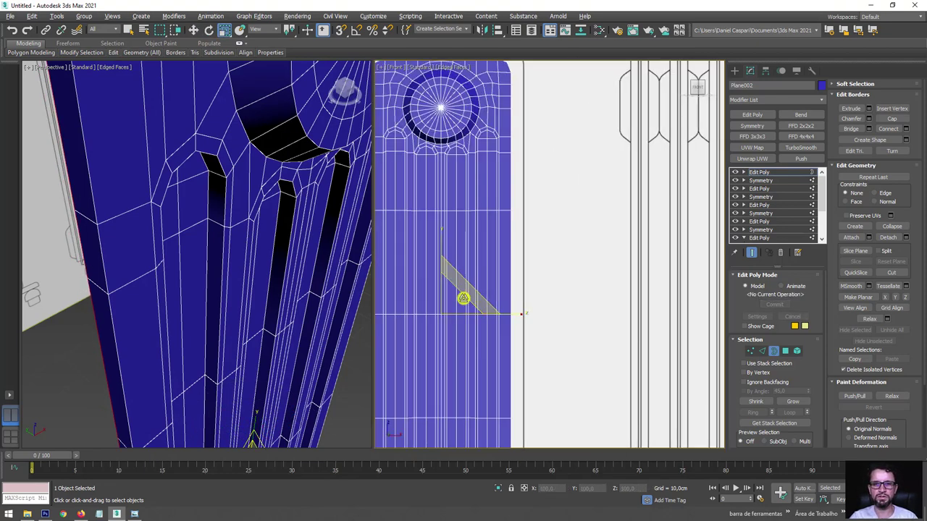
scroll(463, 294, down, 2)
middle_drag(464, 294, 495, 305)
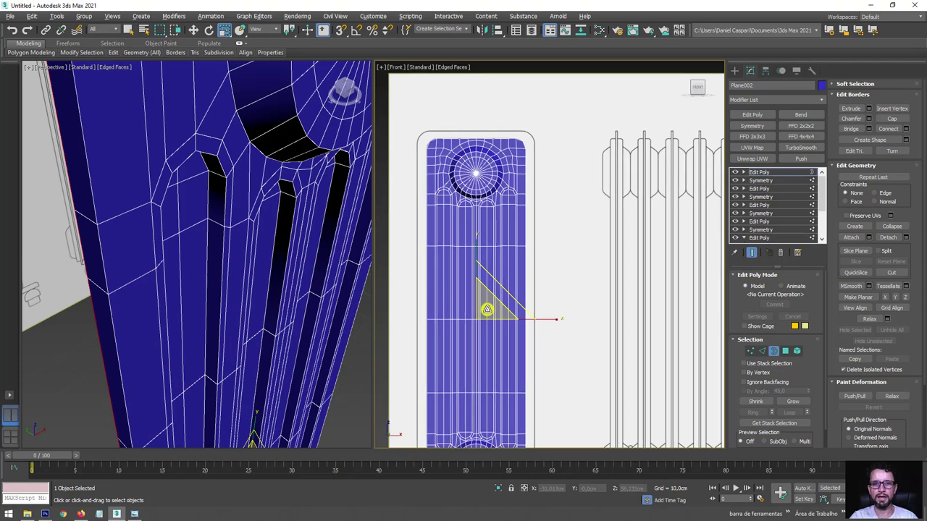
drag(487, 310, 487, 310)
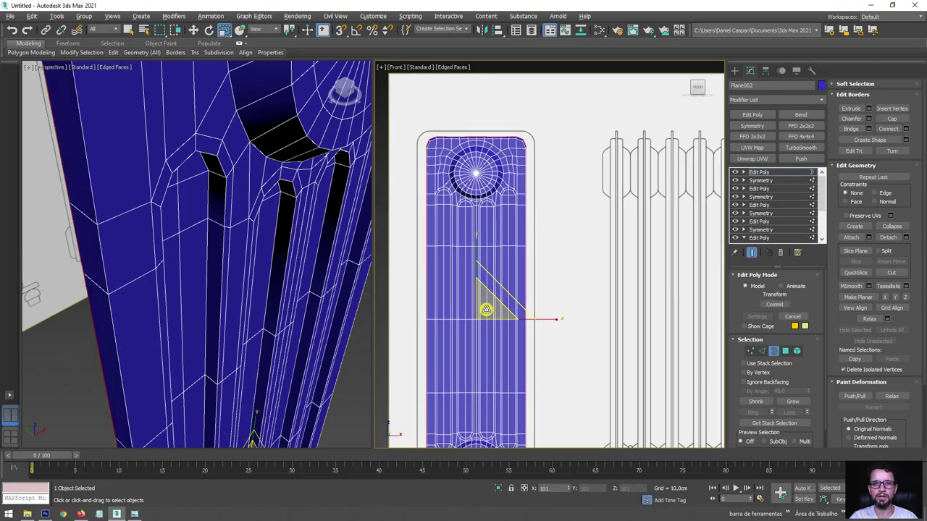
scroll(516, 319, up, 2)
drag(536, 316, 538, 318)
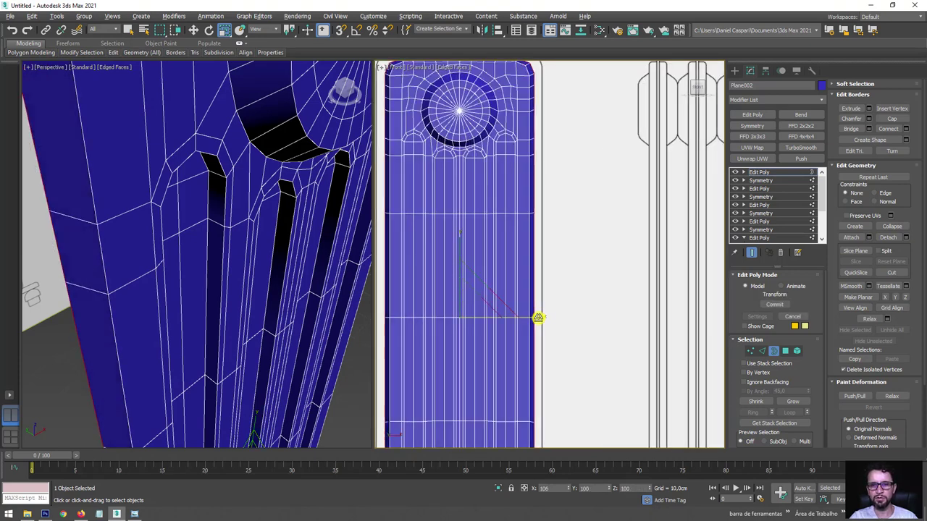
scroll(534, 314, down, 3)
scroll(511, 304, up, 1)
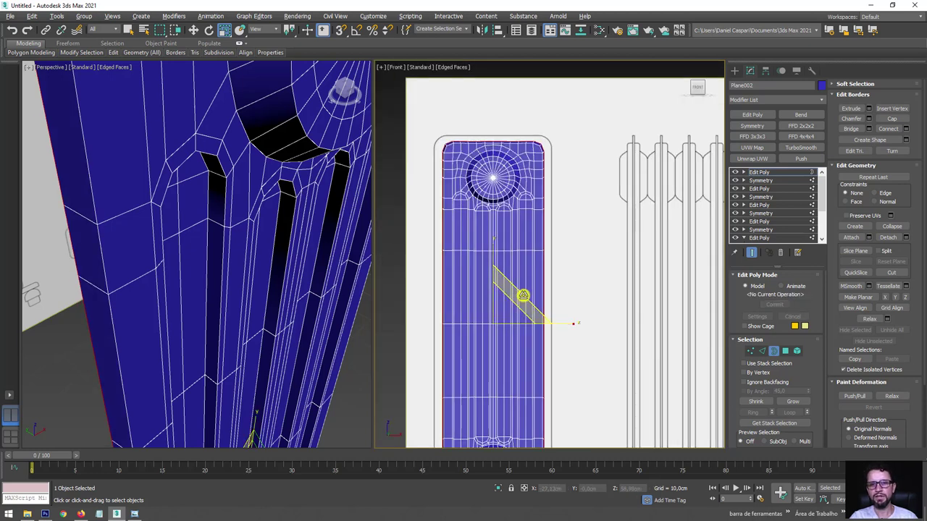
drag(523, 296, 524, 295)
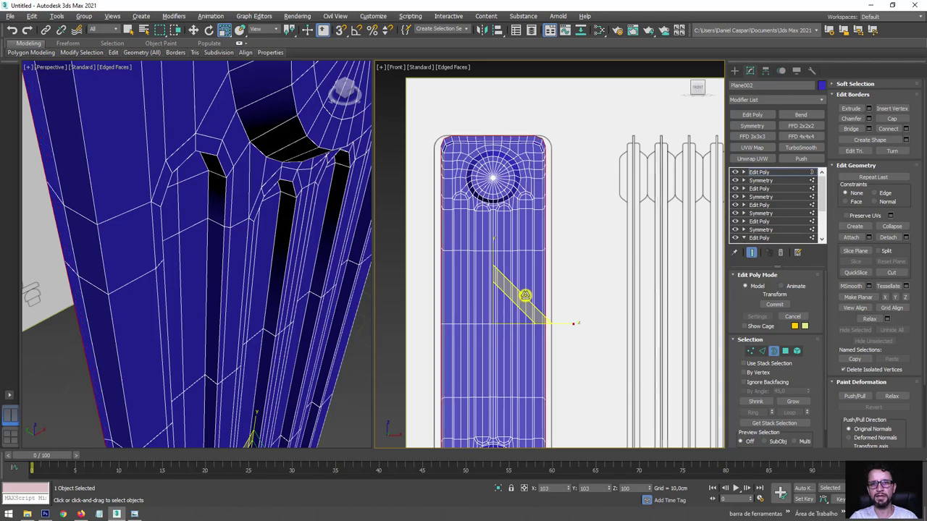
drag(524, 296, 570, 322)
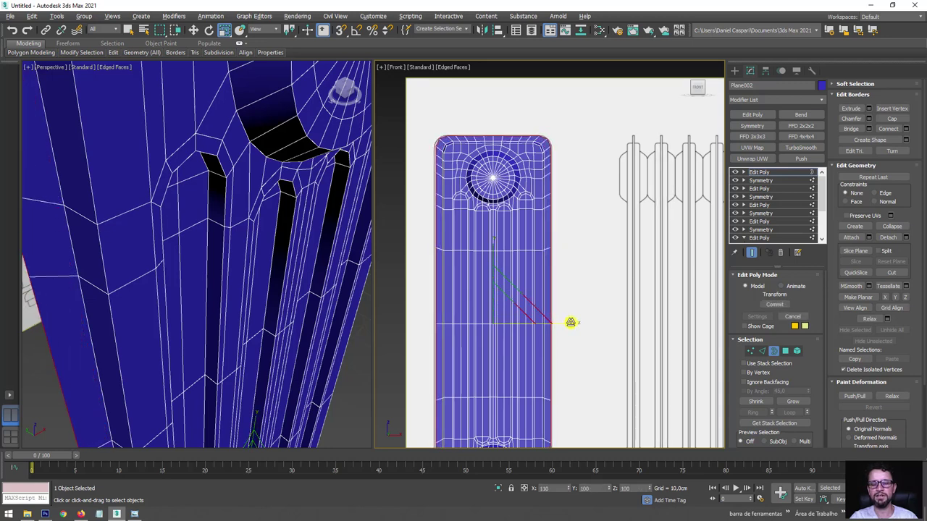
scroll(547, 189, down, 3)
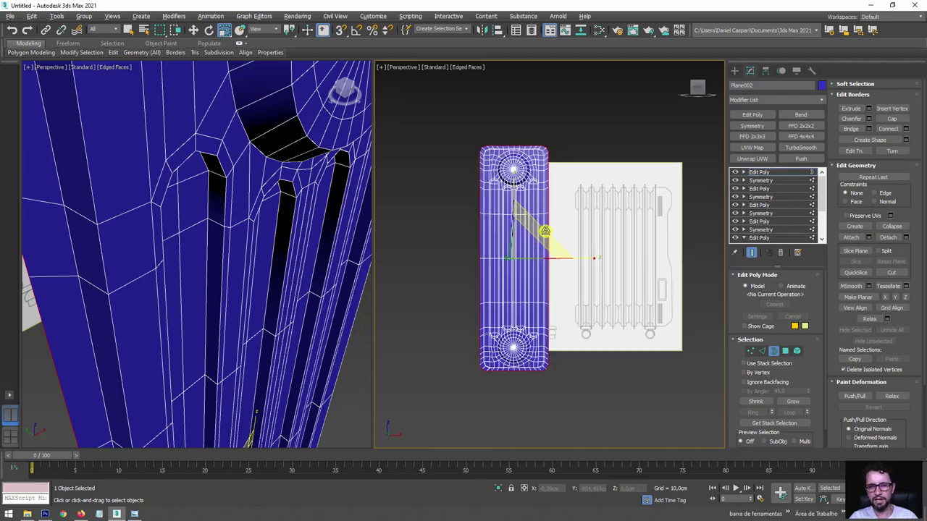
Step: Shift the selected edge vertices slightly outward in Perspective view
key(p)
mouse_move(548, 231)
alt+middle_down()
mouse_move(533, 223)
mouse_move(541, 217)
mouse_move(552, 272)
mouse_move(524, 263)
mouse_move(540, 257)
mouse_move(490, 282)
mouse_move(492, 312)
mouse_move(471, 304)
alt+middle_up()
key(w)
drag(479, 295, 478, 296)
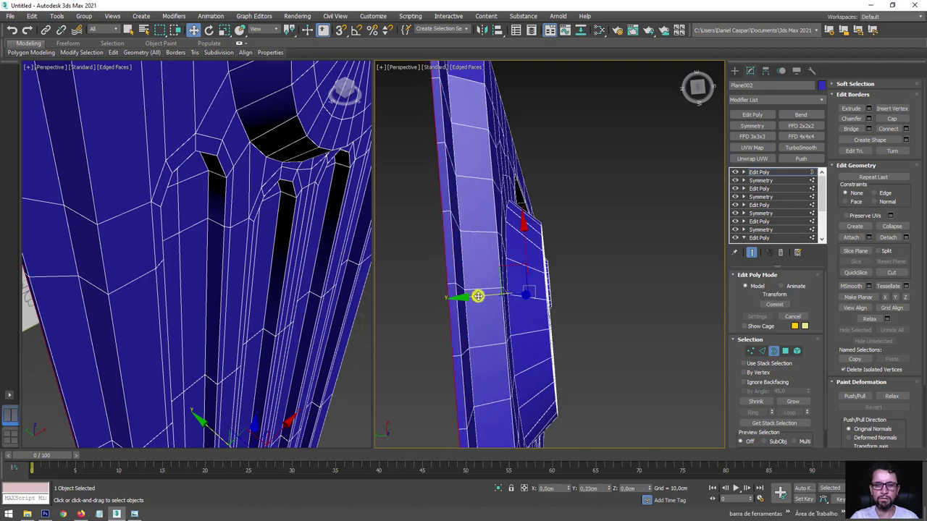
Step: Add another Symmetry modifier on top of the panel's stack
alt+middle_drag(478, 296, 517, 310)
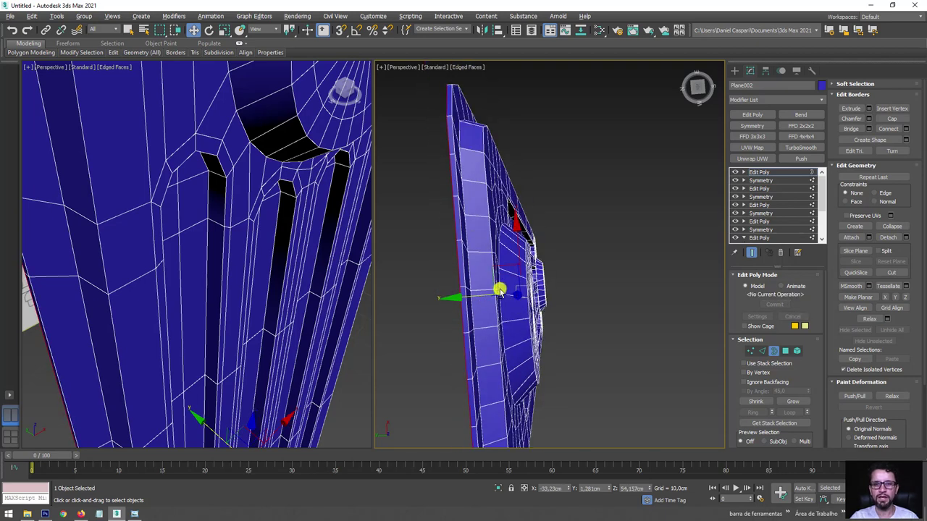
click(752, 126)
scroll(576, 307, down, 5)
mouse_move(594, 333)
alt+middle_down()
mouse_move(606, 267)
mouse_move(584, 288)
alt+middle_up()
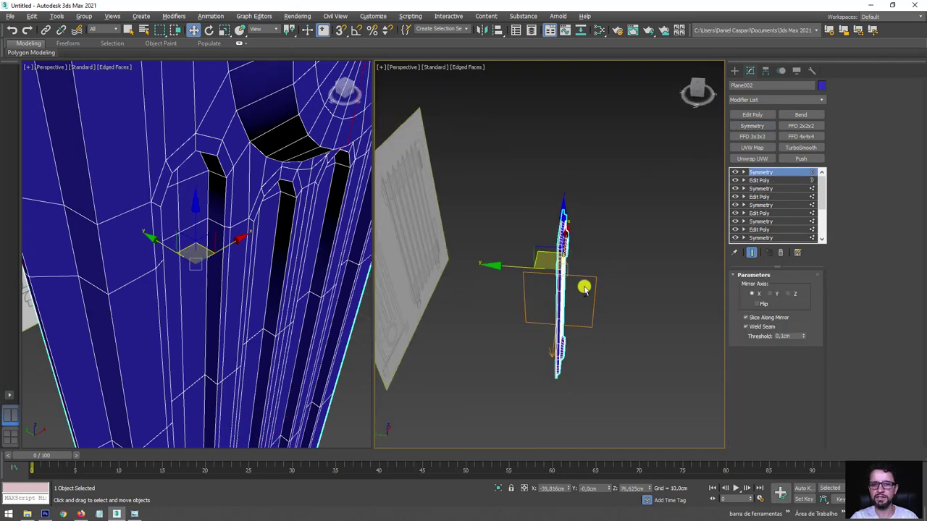
Step: Set the new Symmetry modifier to mirror the panel across the Z axis
click(789, 294)
mouse_move(649, 345)
alt+middle_down()
mouse_move(612, 293)
mouse_move(560, 282)
mouse_move(594, 275)
mouse_move(555, 297)
mouse_move(558, 311)
mouse_move(577, 251)
alt+middle_up()
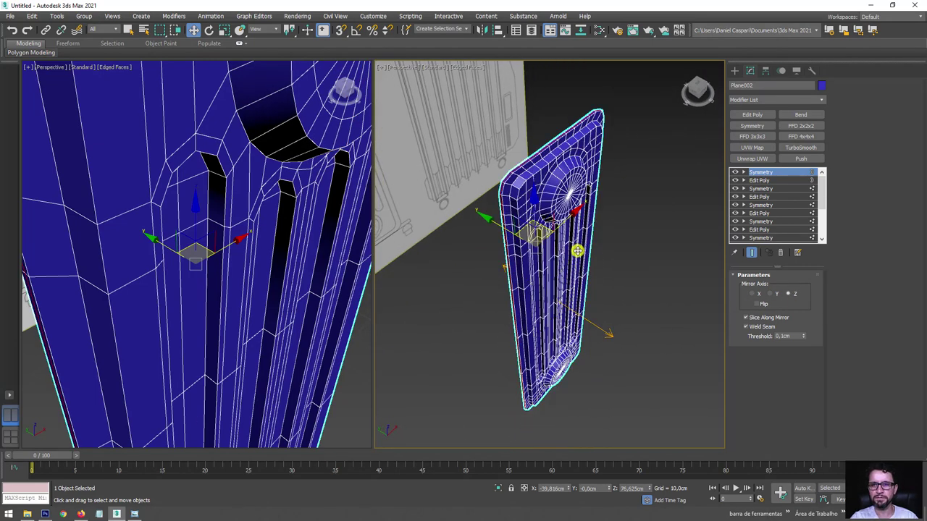
click(752, 180)
click(745, 181)
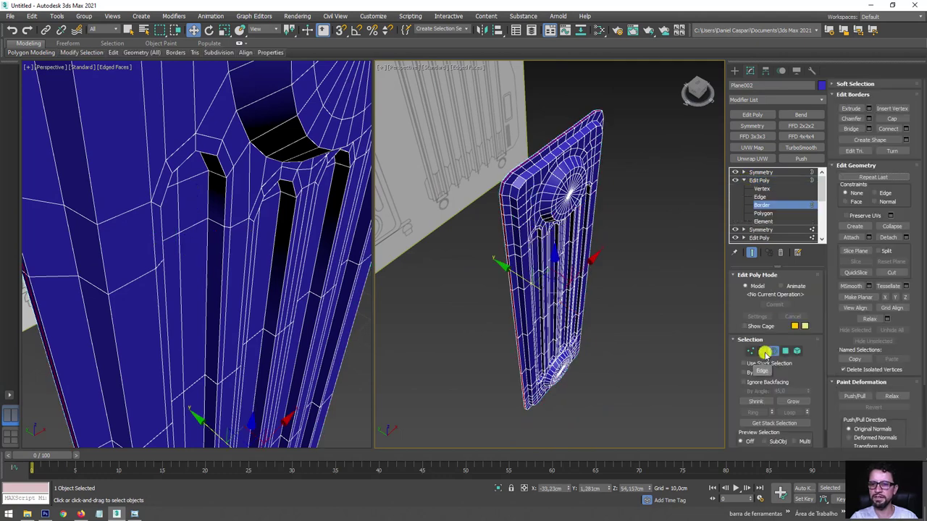
click(759, 180)
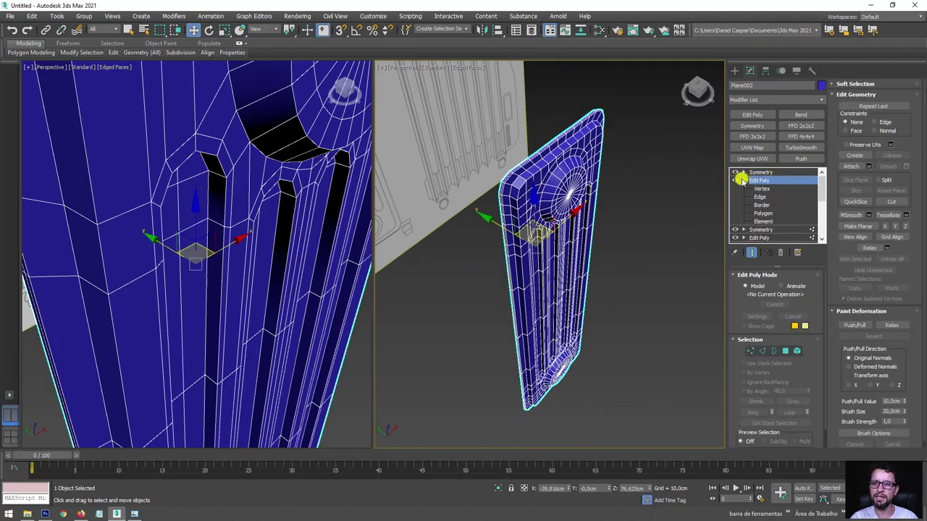
click(743, 181)
Step: Add a TurboSmooth modifier at the top of the stack
click(753, 172)
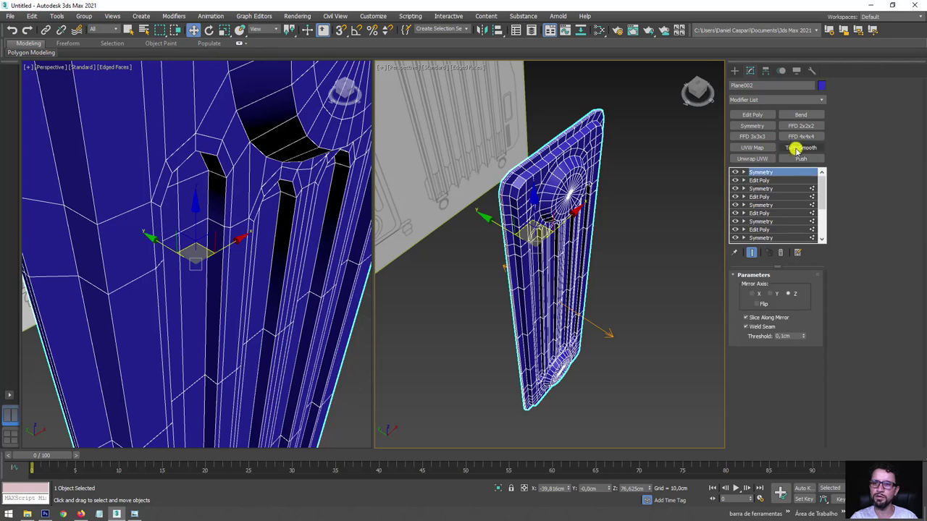
click(801, 147)
alt+middle_drag(645, 221, 584, 198)
Step: Switch off TurboSmooth, enter Edit Poly's Edge level and show edged faces with F4
key(F4)
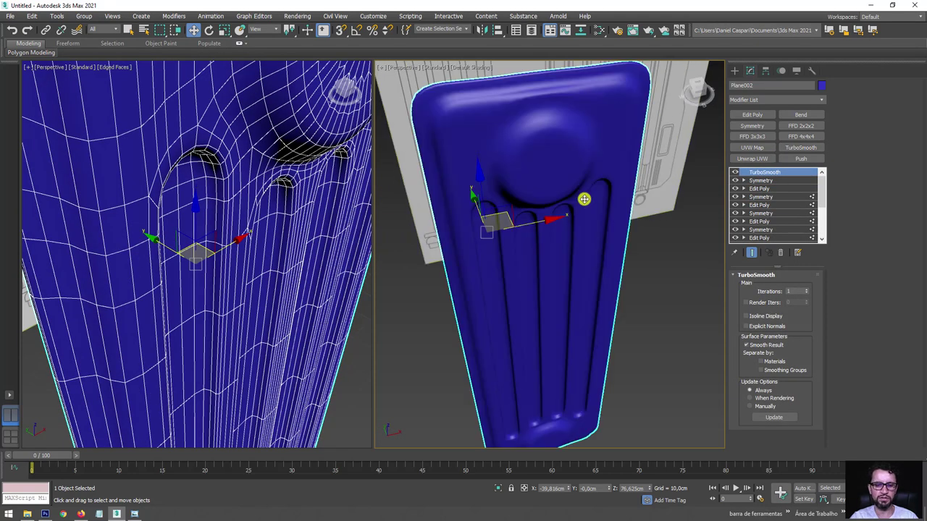
mouse_move(577, 255)
alt+middle_down()
mouse_move(548, 196)
mouse_move(555, 151)
mouse_move(532, 182)
alt+middle_up()
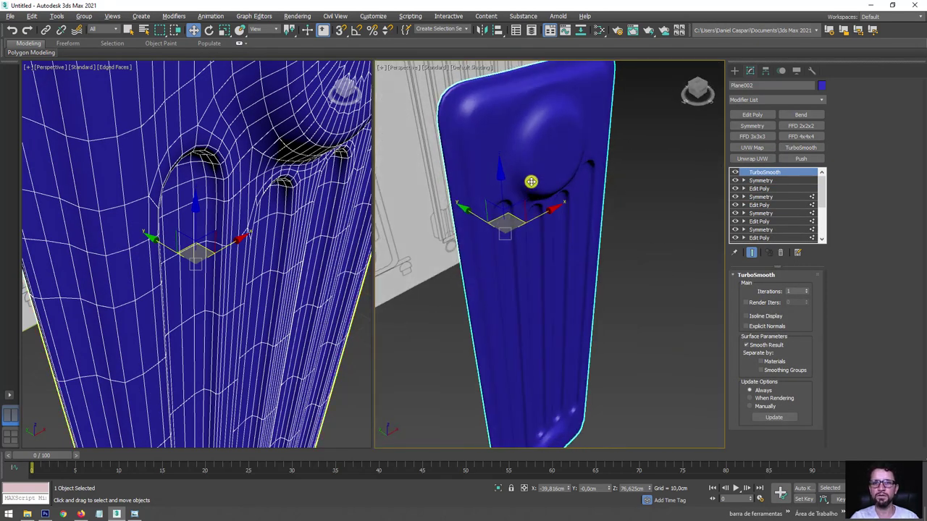
scroll(523, 116, up, 3)
alt+middle_drag(563, 133, 474, 233)
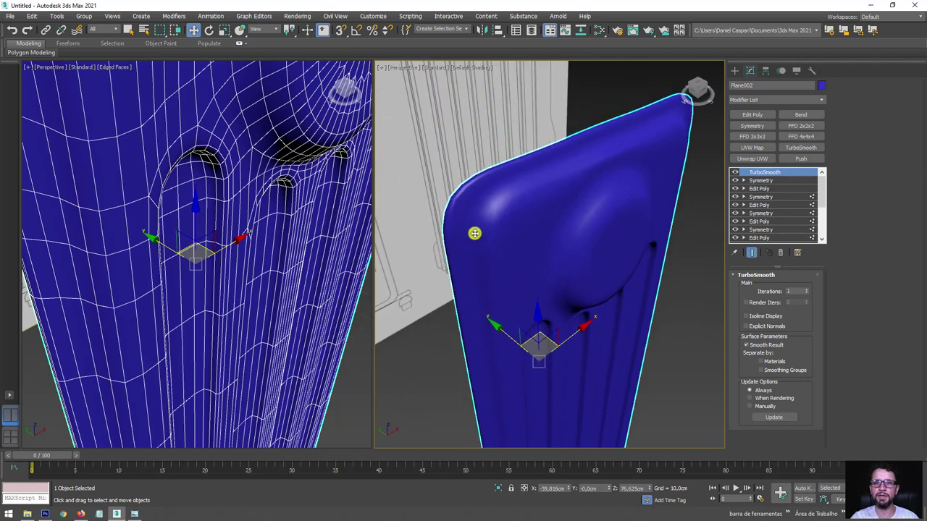
click(735, 174)
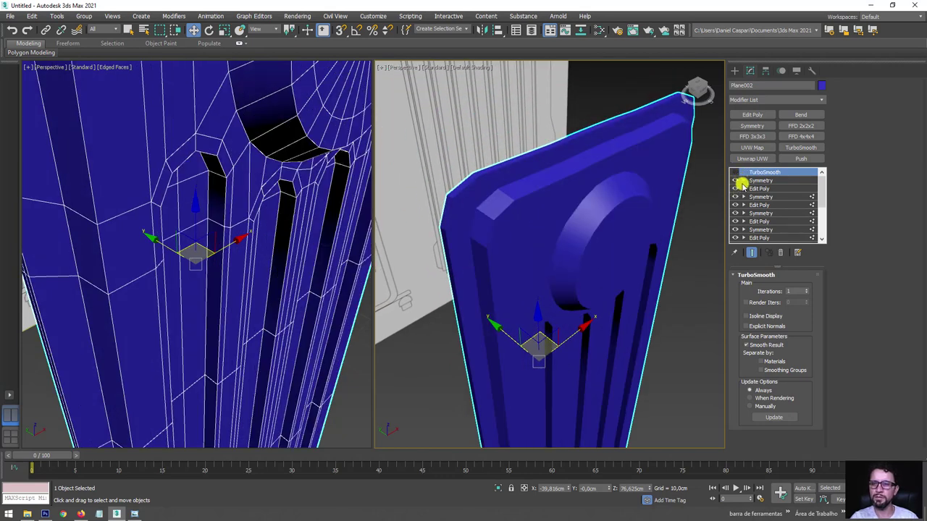
click(744, 189)
click(759, 205)
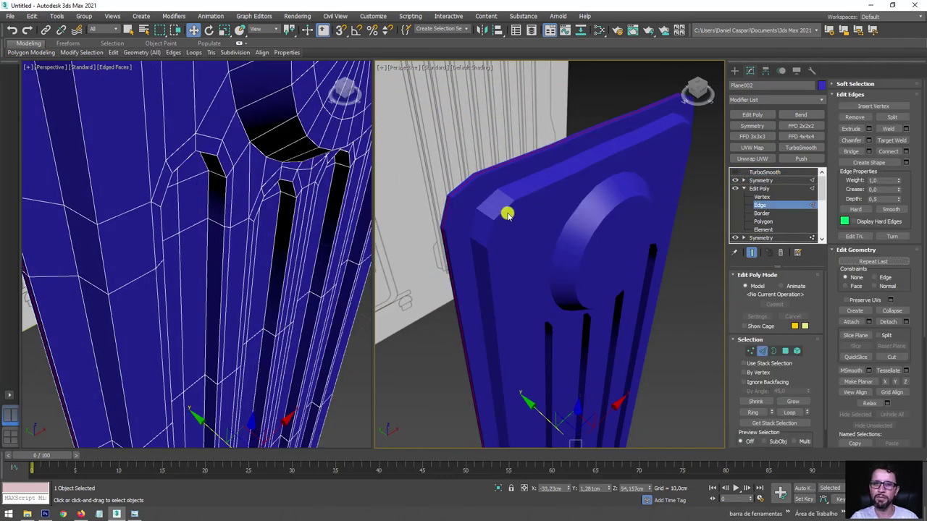
alt+middle_drag(507, 211, 524, 248)
key(F4)
Step: Ring-connect a support loop along the top bevel with slide 73, then re-enable TurboSmooth
click(525, 236)
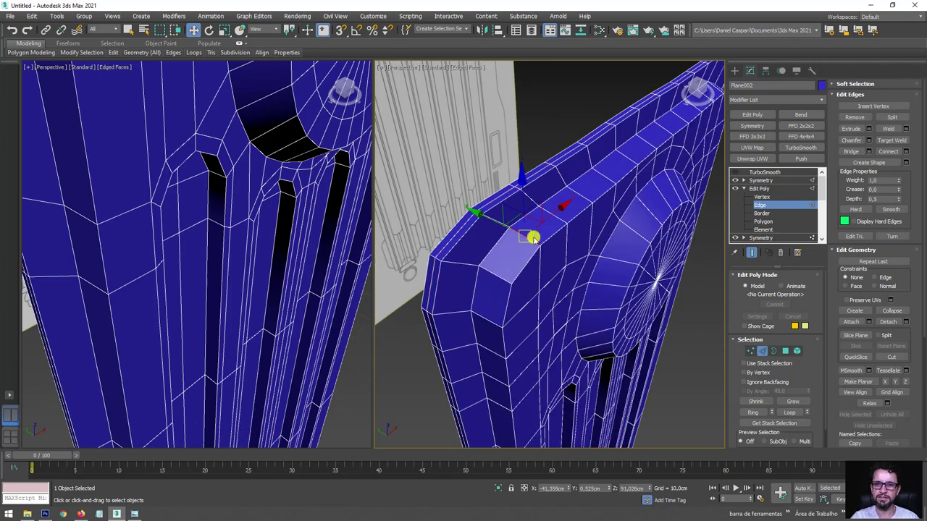
click(754, 412)
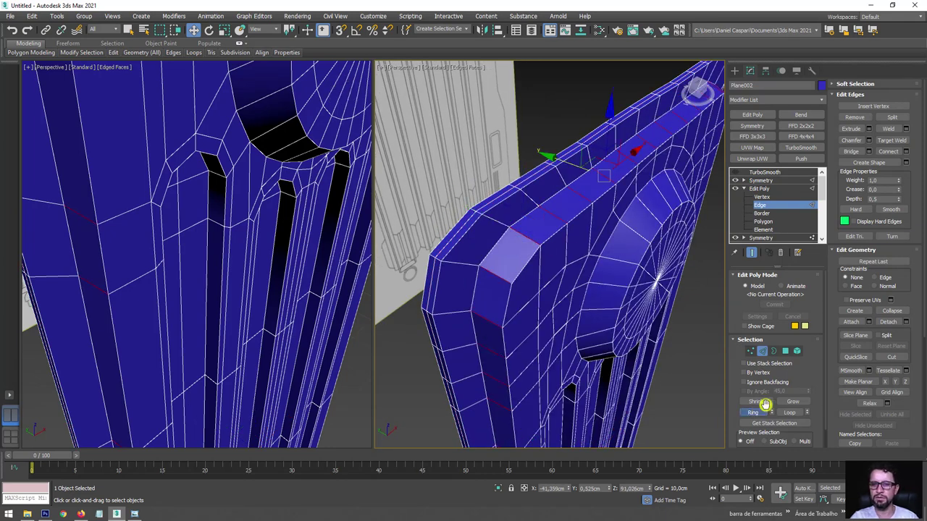
click(905, 151)
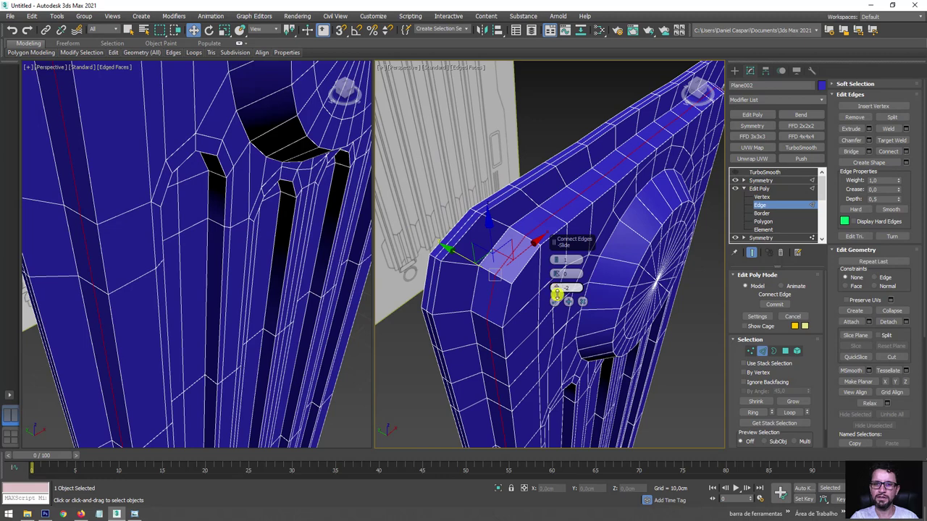
mouse_move(552, 288)
mouse_down()
mouse_move(563, 143)
mouse_move(560, 298)
mouse_up()
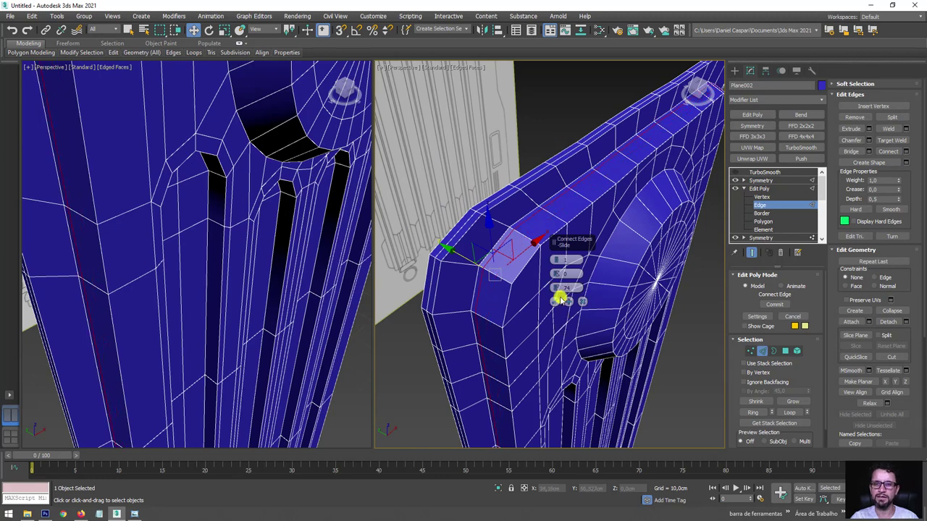
click(554, 301)
click(759, 189)
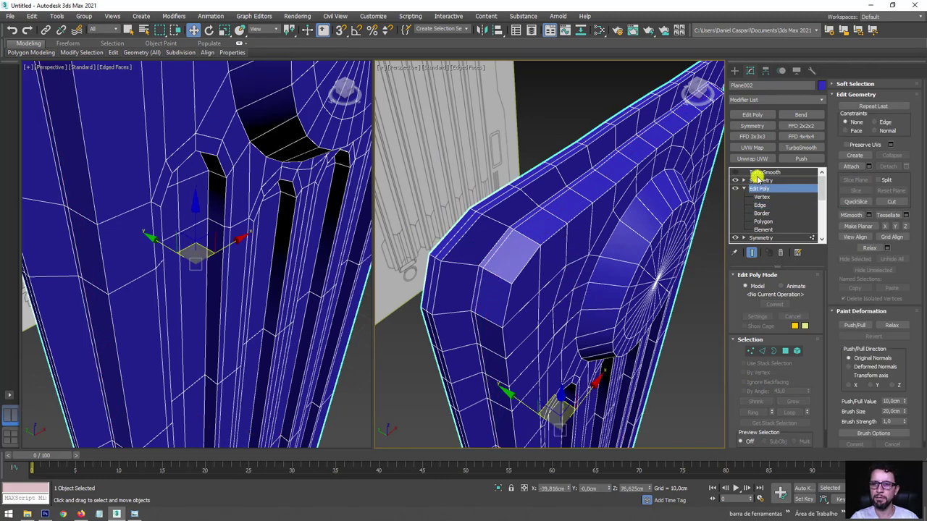
click(736, 171)
Step: With smoothing off, ring-connect a new edge loop around the circular boss's side wall
mouse_move(627, 255)
alt+middle_down()
mouse_move(521, 132)
mouse_move(513, 105)
alt+middle_up()
scroll(575, 203, down, 5)
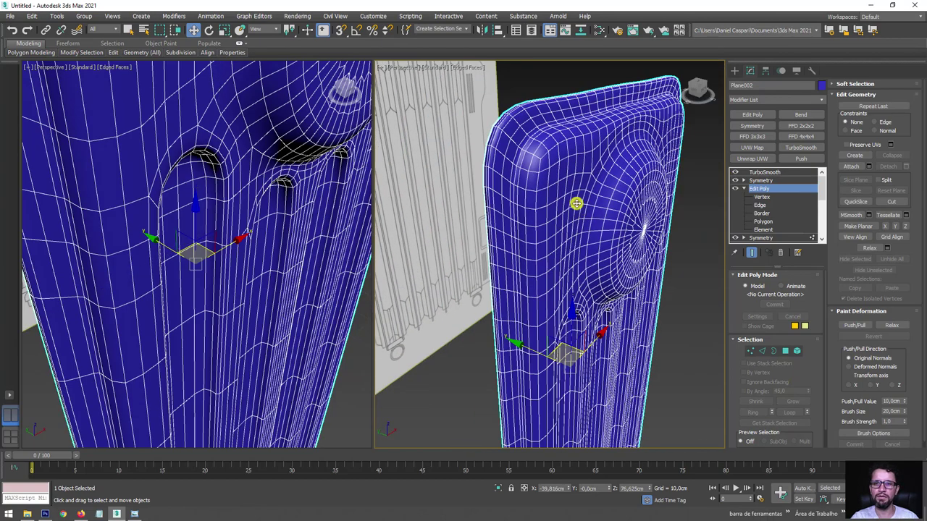
click(762, 352)
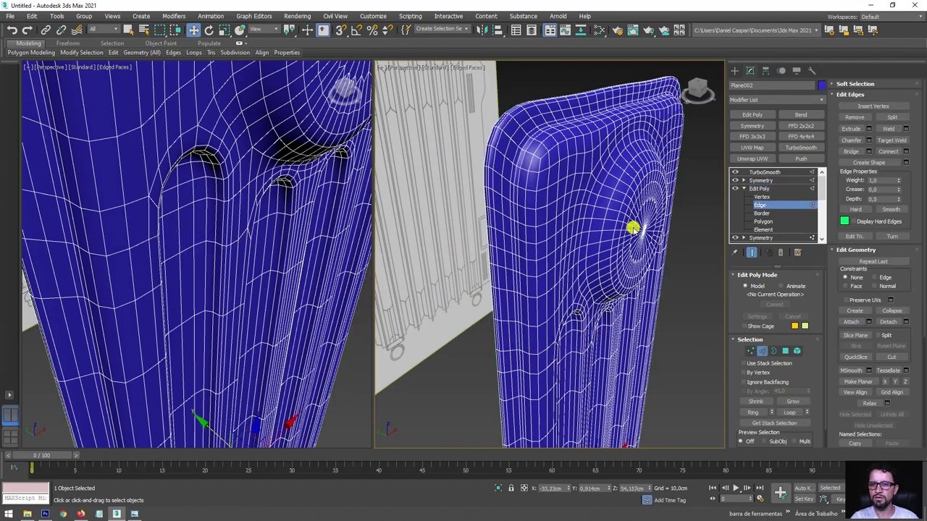
click(734, 172)
alt+middle_drag(604, 207, 606, 211)
scroll(608, 304, down, 5)
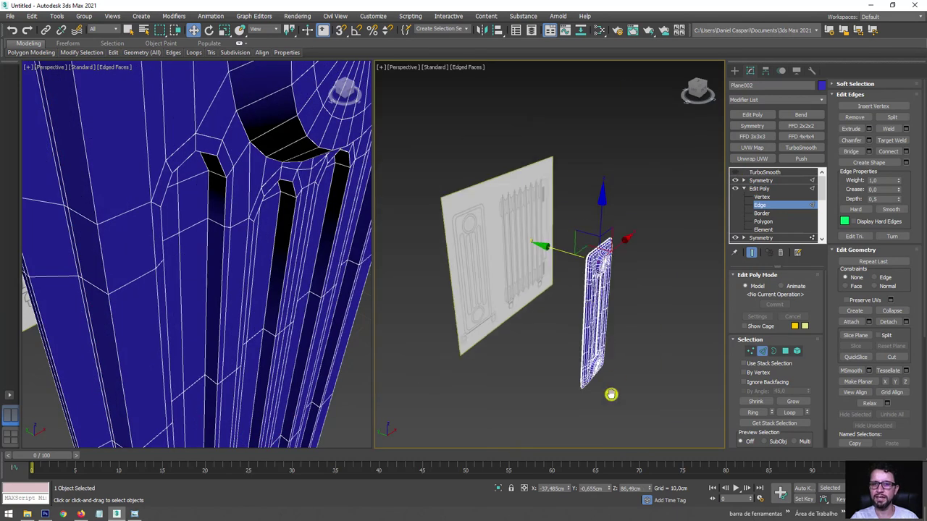
scroll(586, 292, up, 5)
alt+middle_drag(585, 292, 576, 297)
click(575, 298)
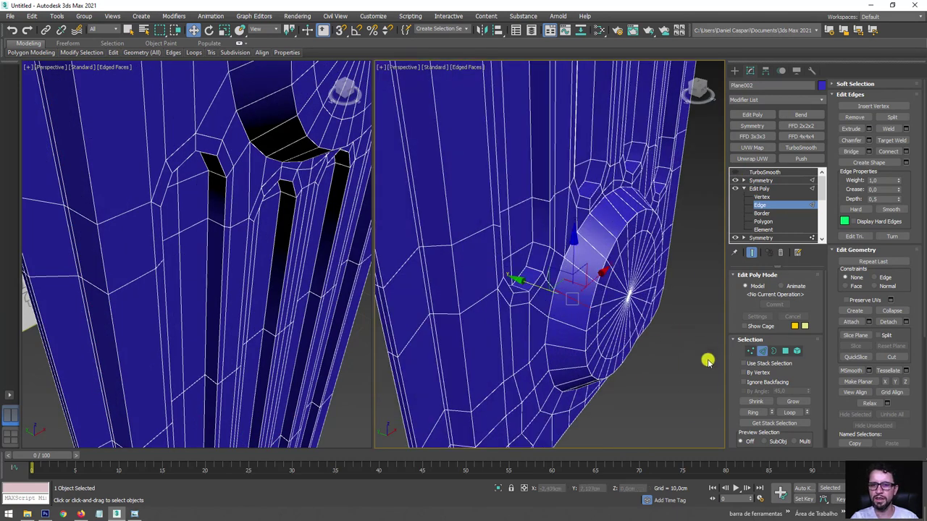
click(754, 412)
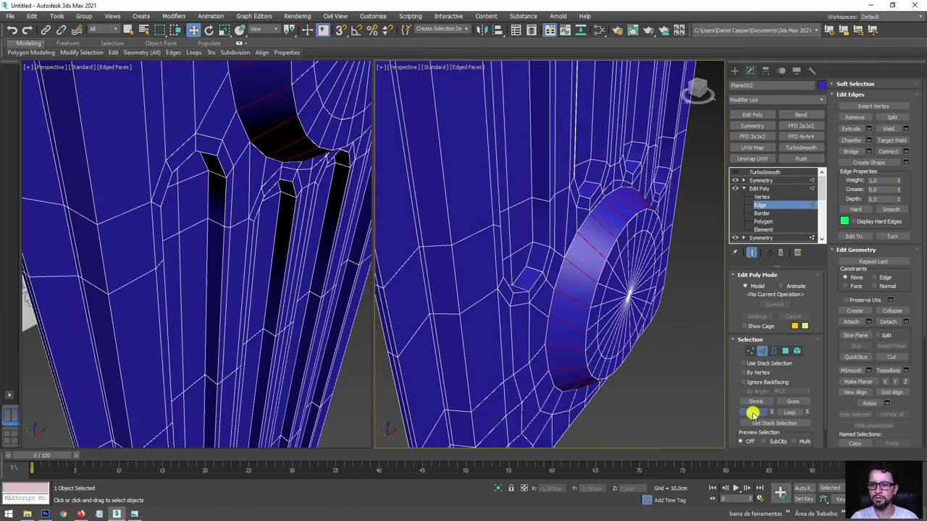
click(906, 151)
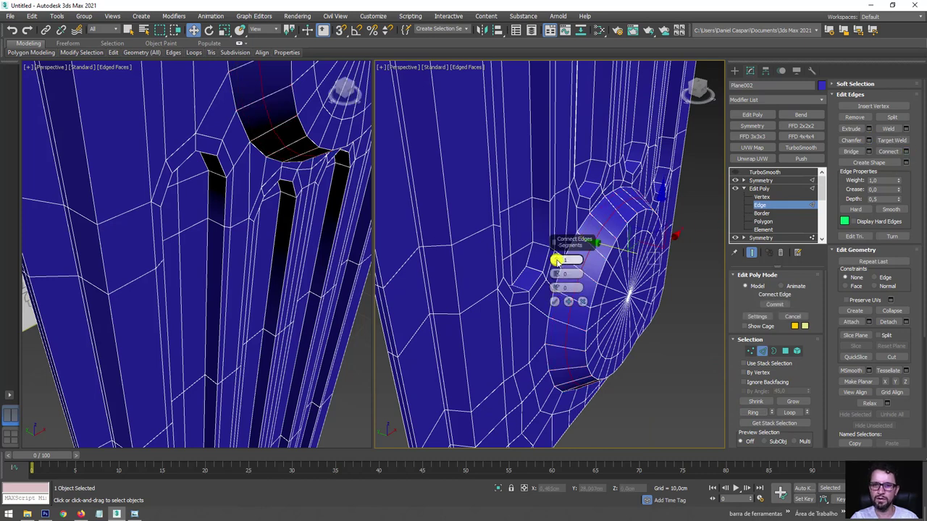
click(555, 302)
Step: Turn TurboSmooth back on to tighten the boss rim
click(761, 173)
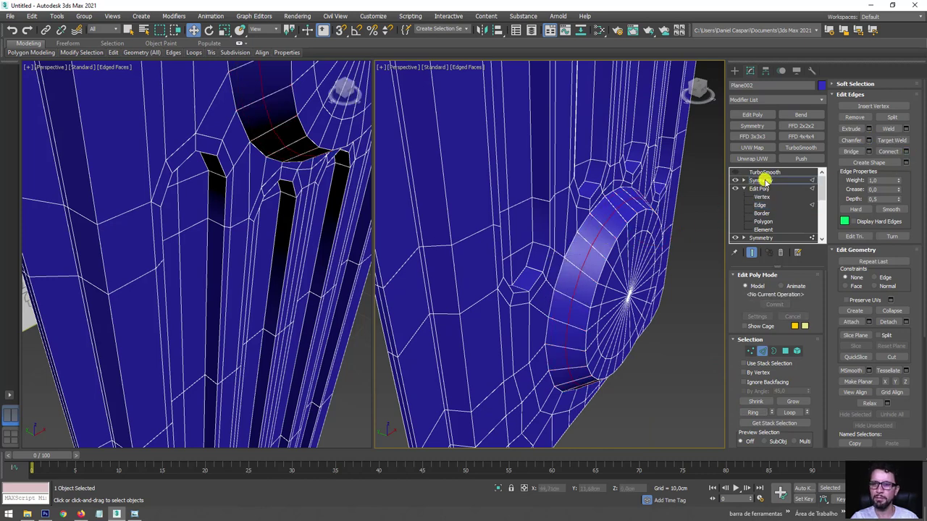
alt+middle_drag(599, 230, 559, 215)
scroll(561, 217, down, 1)
scroll(579, 228, down, 2)
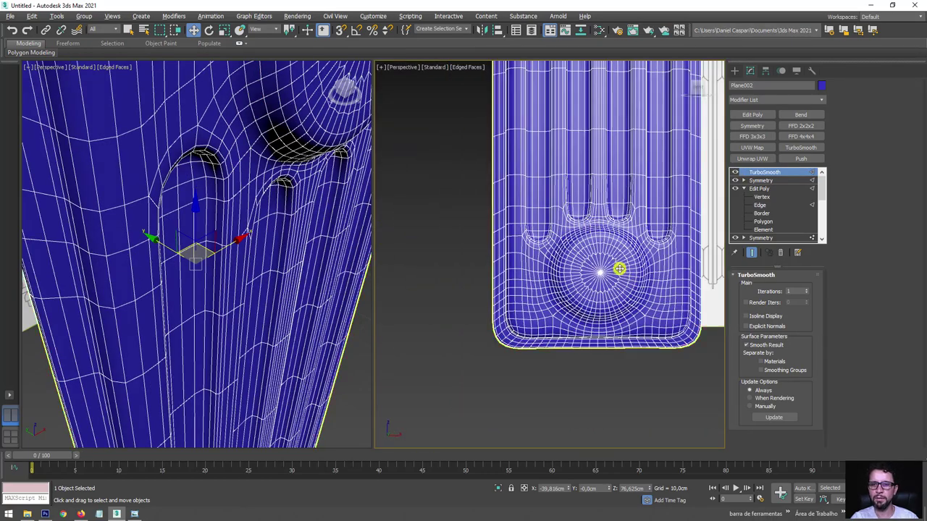
Step: Check the reference photo, then hide TurboSmooth and enter Edit Poly's Vertex level
mouse_move(618, 267)
alt+middle_down()
mouse_move(604, 296)
mouse_move(637, 304)
alt+middle_up()
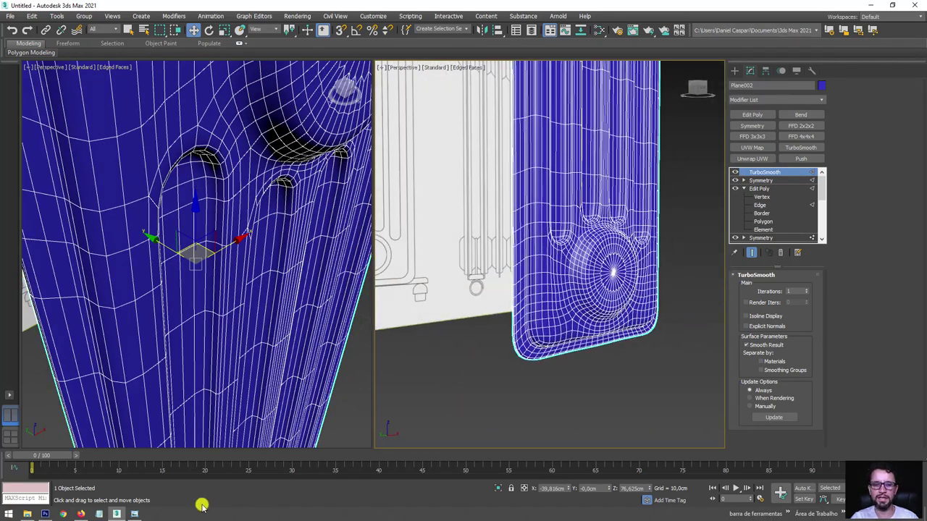
click(134, 514)
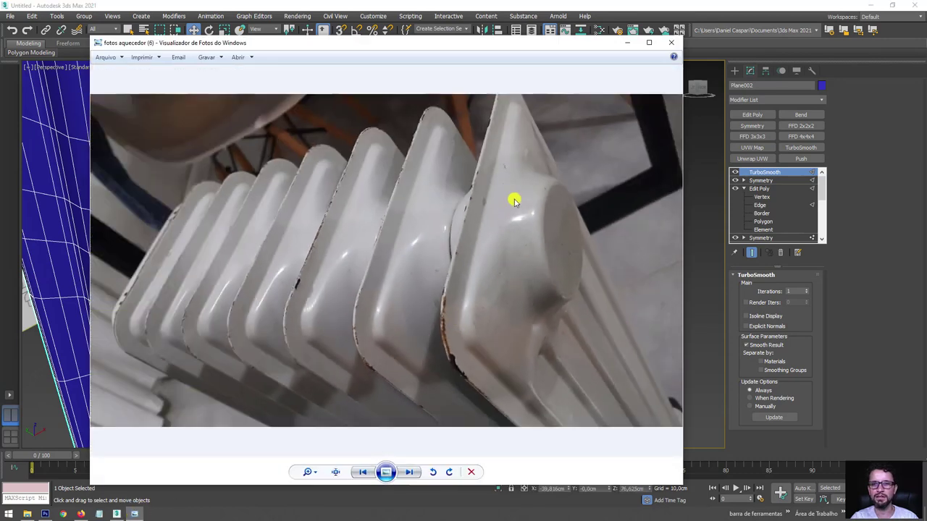
click(623, 48)
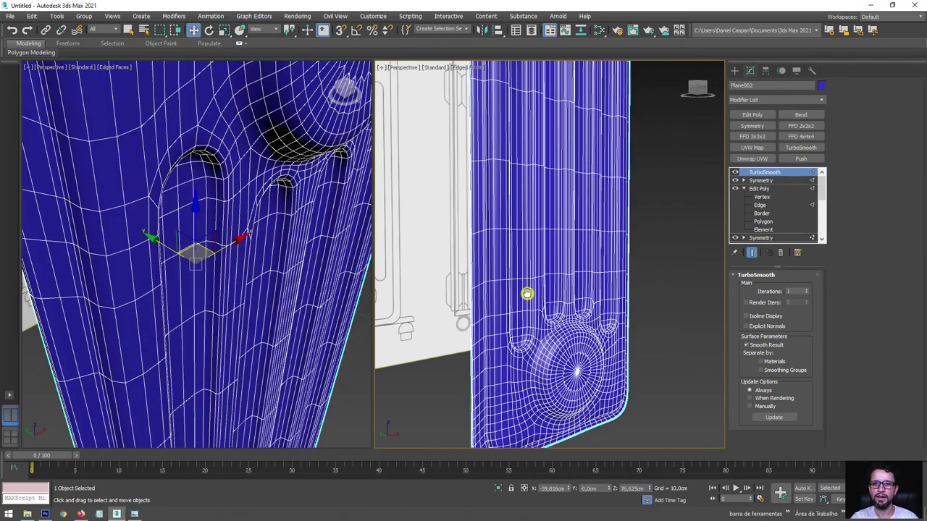
click(735, 172)
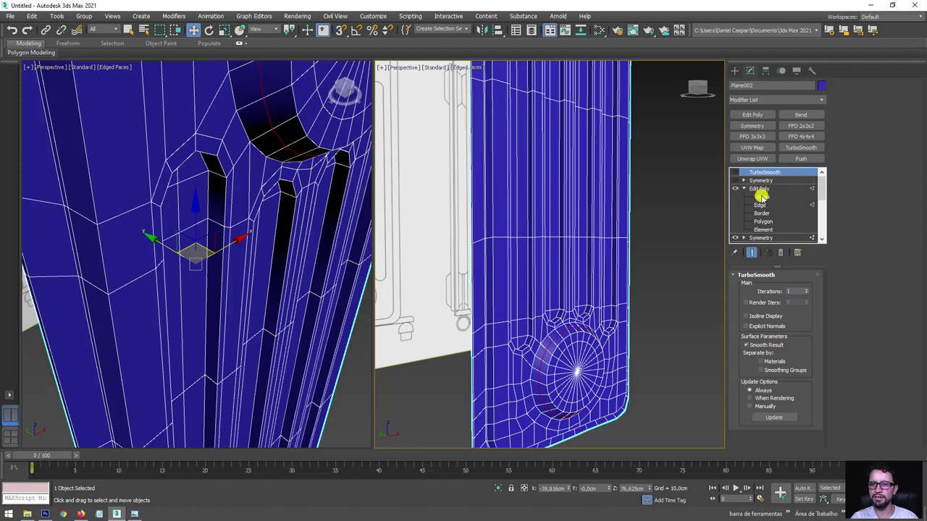
click(761, 196)
Step: In Top view, select the arch's bottom vertices and lower them slightly
key(t)
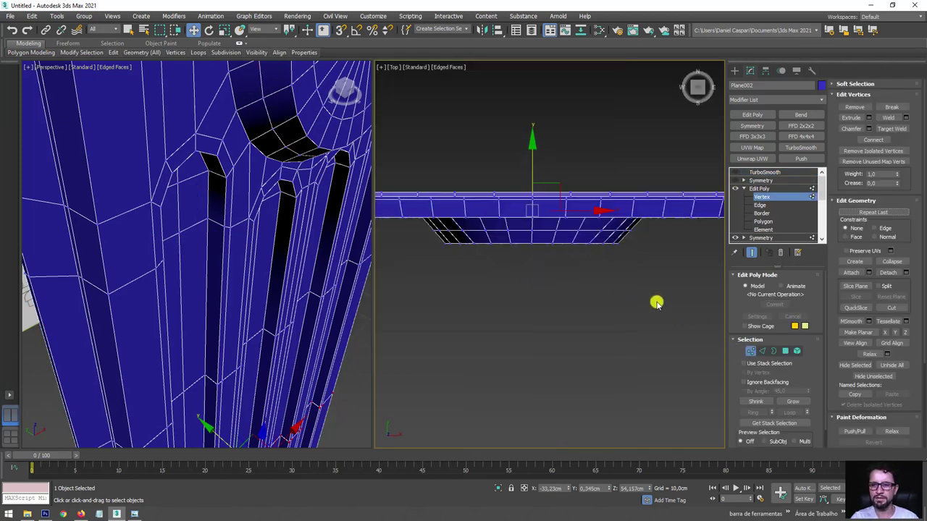
drag(656, 303, 403, 224)
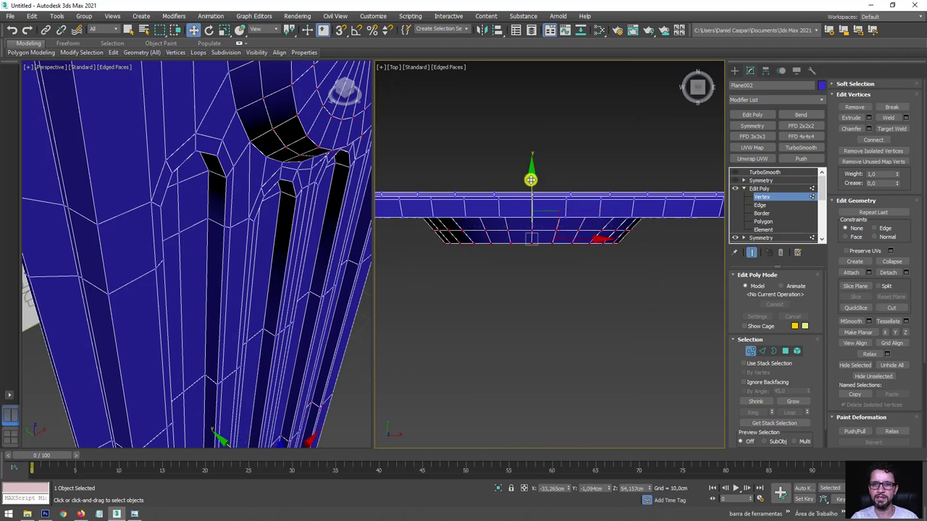
drag(531, 180, 531, 184)
ctrl+drag(681, 208, 403, 240)
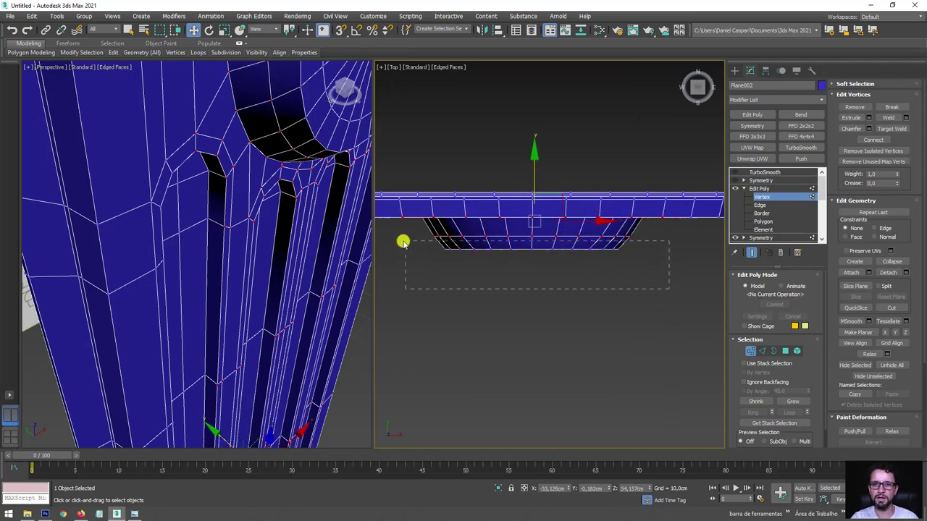
drag(669, 288, 403, 241)
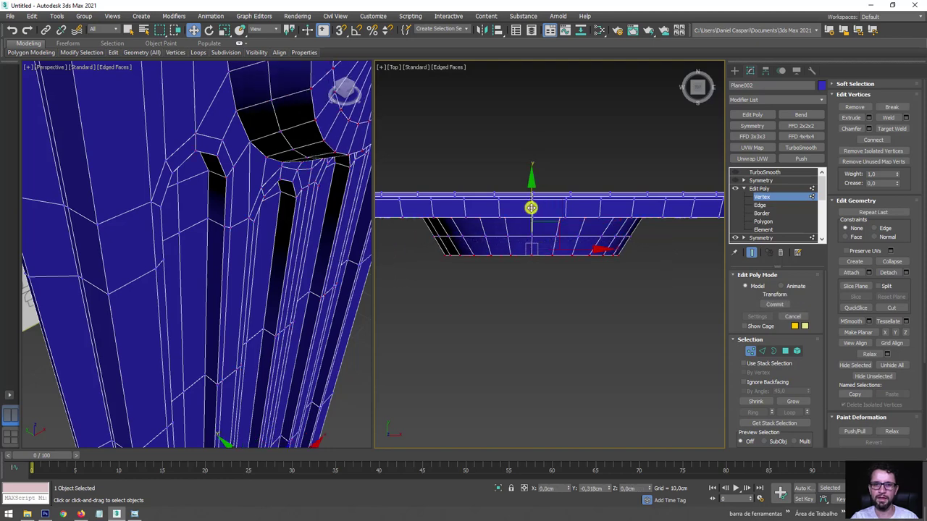
alt+middle_drag(627, 252, 635, 266)
scroll(630, 279, down, 3)
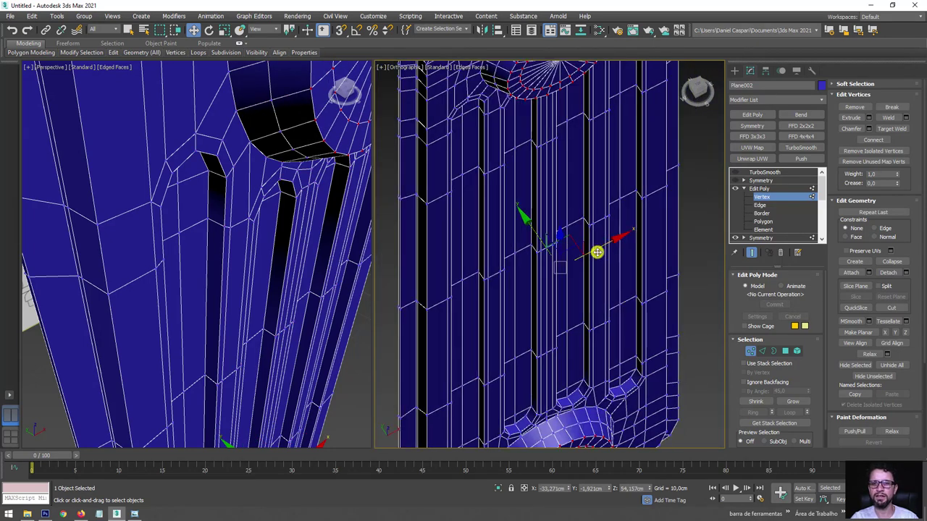
scroll(596, 249, down, 2)
scroll(572, 239, up, 1)
Step: Return to object level and re-enable TurboSmooth on the fin panel
click(759, 188)
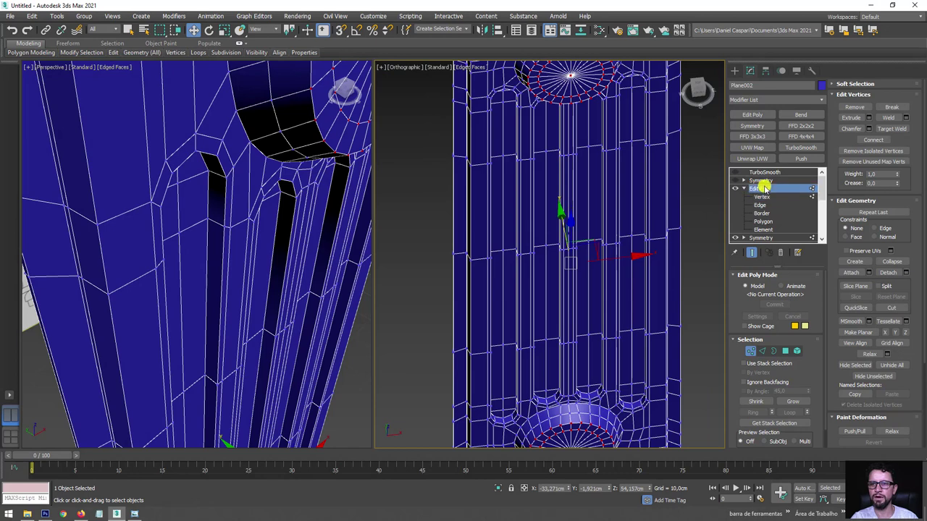
alt+middle_drag(703, 200, 711, 228)
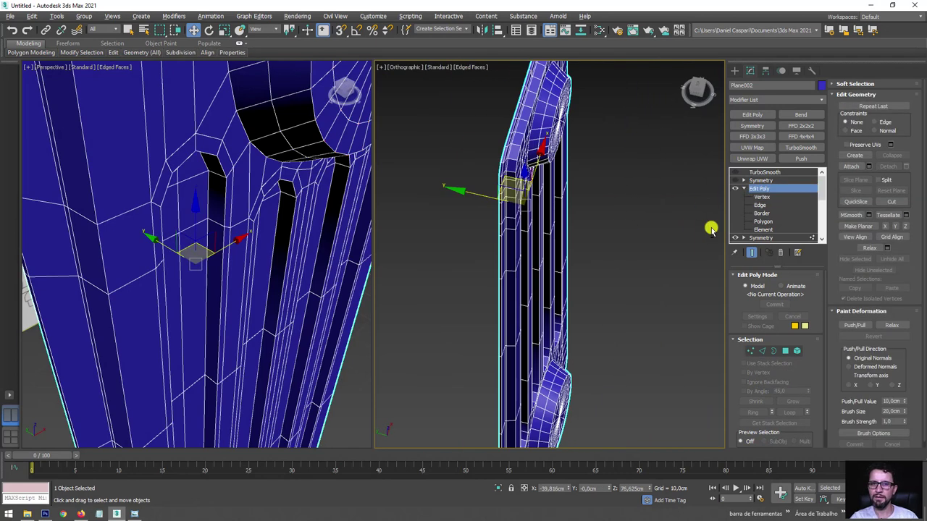
click(760, 181)
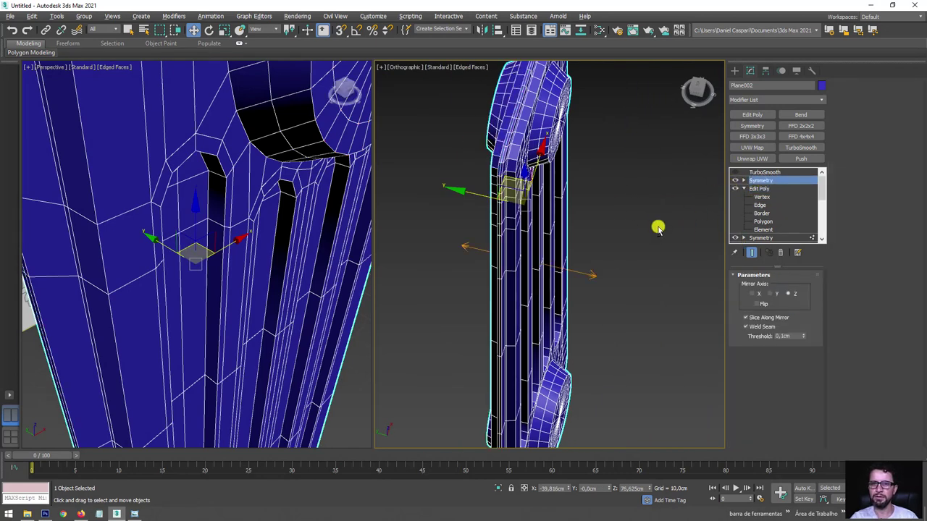
click(757, 172)
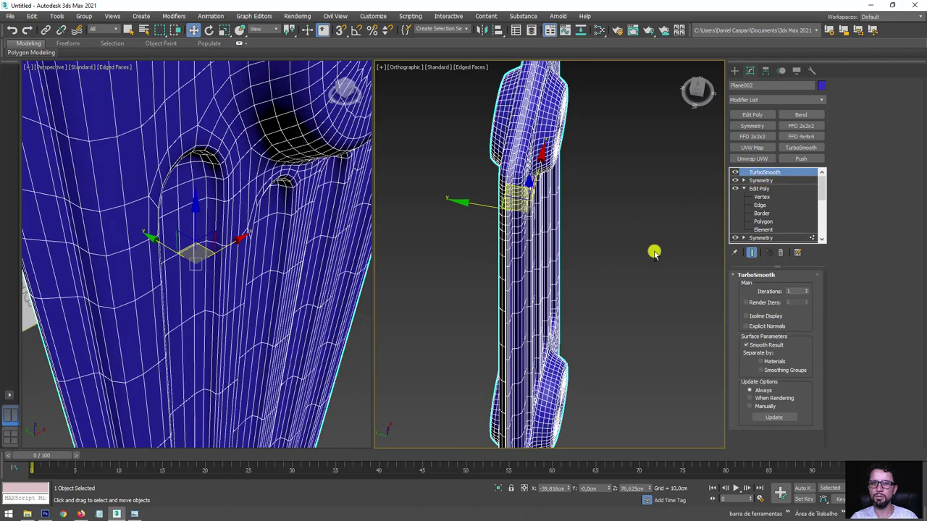
mouse_move(654, 250)
alt+middle_down()
mouse_move(561, 228)
mouse_move(565, 241)
alt+middle_up()
Step: In the Front view, Shift-drag the fin panel to the right to make a copy
key(p)
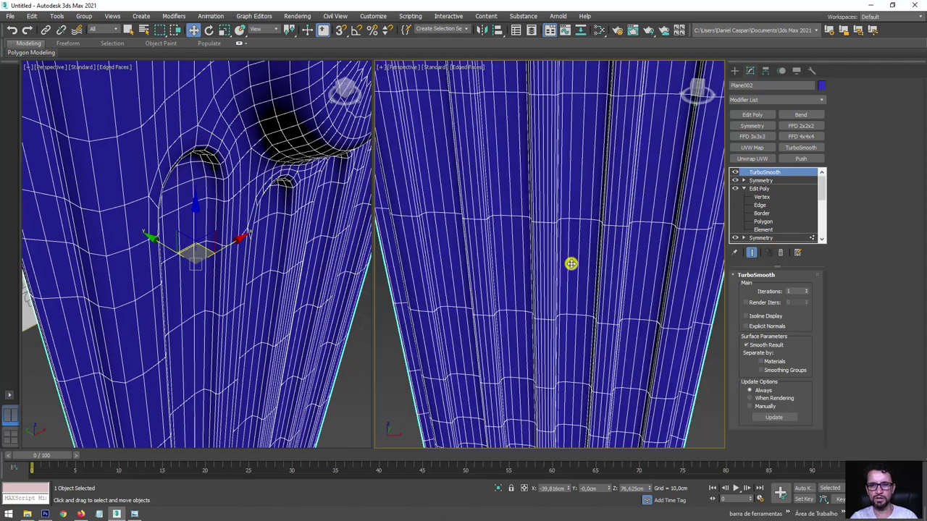
scroll(571, 263, down, 3)
key(F4)
mouse_move(564, 298)
alt+middle_down()
mouse_move(635, 282)
mouse_move(570, 185)
mouse_move(543, 222)
mouse_move(499, 203)
mouse_move(629, 221)
mouse_move(563, 311)
mouse_move(542, 312)
alt+middle_up()
key(f)
middle_drag(588, 248, 515, 254)
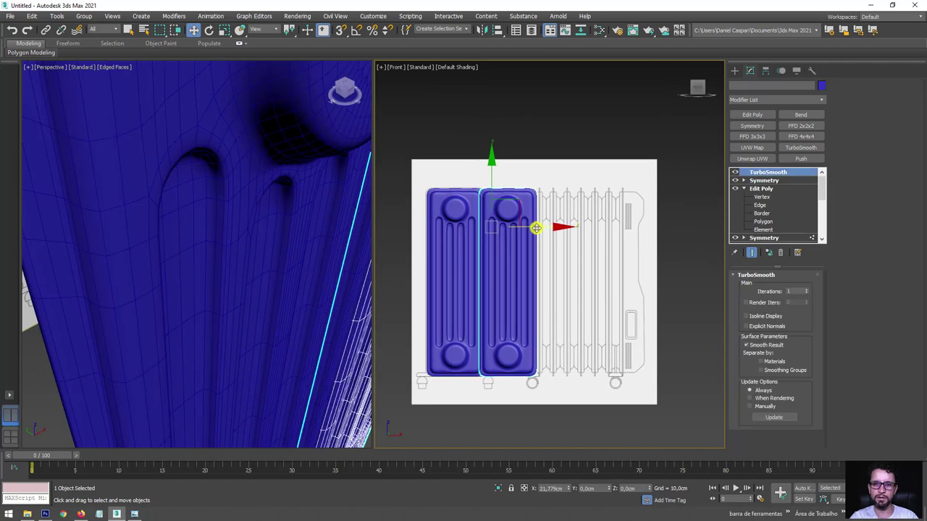
shift+drag(480, 227, 542, 275)
click(467, 297)
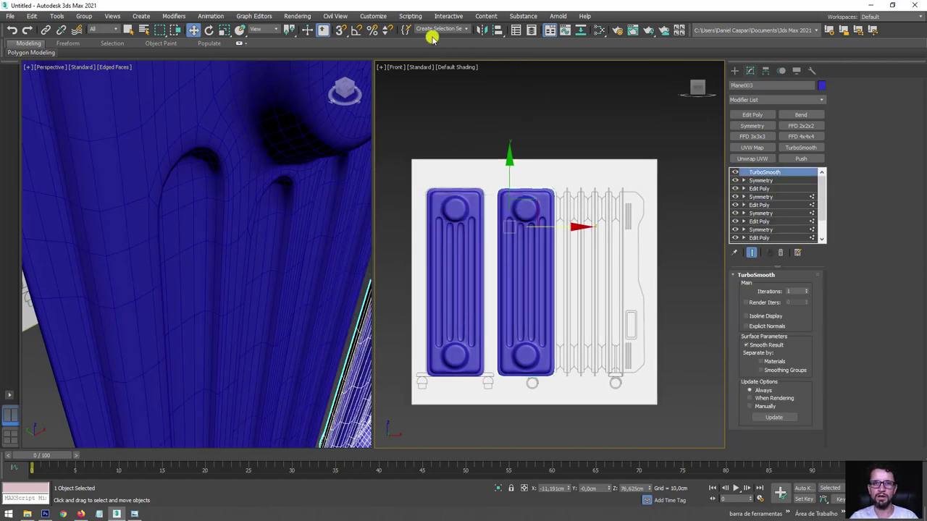
Step: With Angle Snap on, rotate the copy 90° so it stands edge-on
click(358, 30)
key(e)
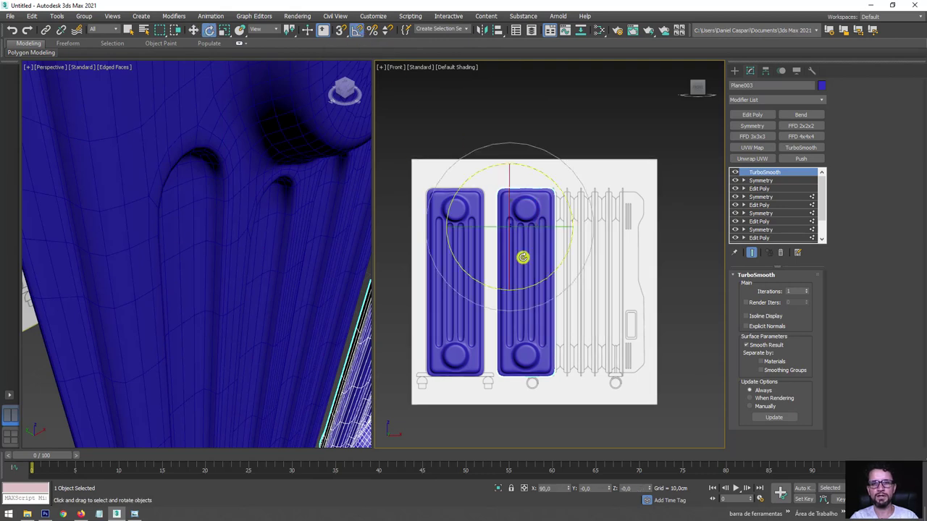
drag(531, 222, 570, 227)
key(w)
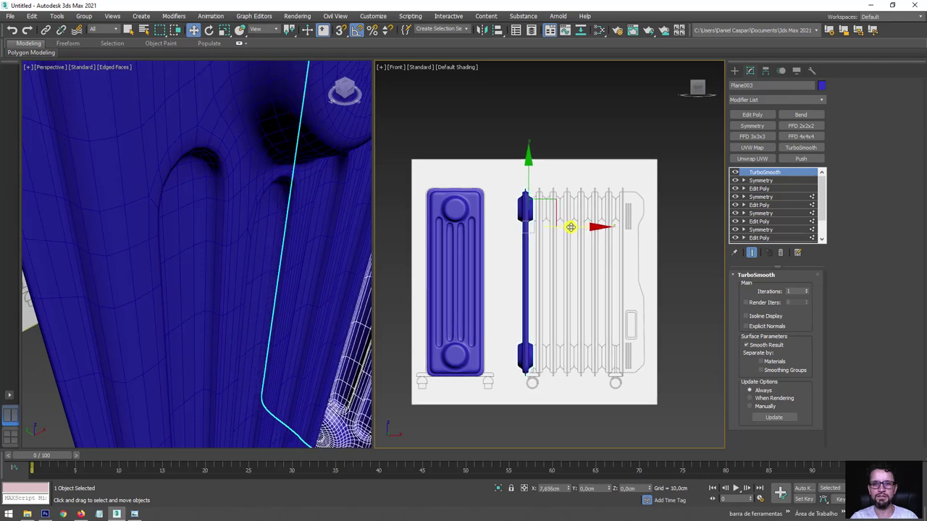
scroll(569, 228, up, 1)
scroll(543, 207, up, 5)
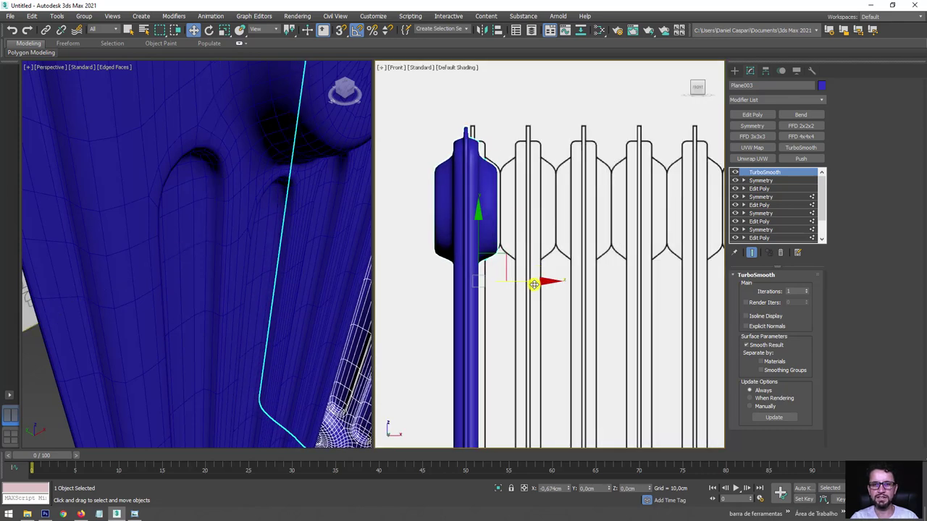
Step: Nudge the edge-on fin right and scale its element in a new Edit Poly above Symmetry
drag(543, 281, 541, 290)
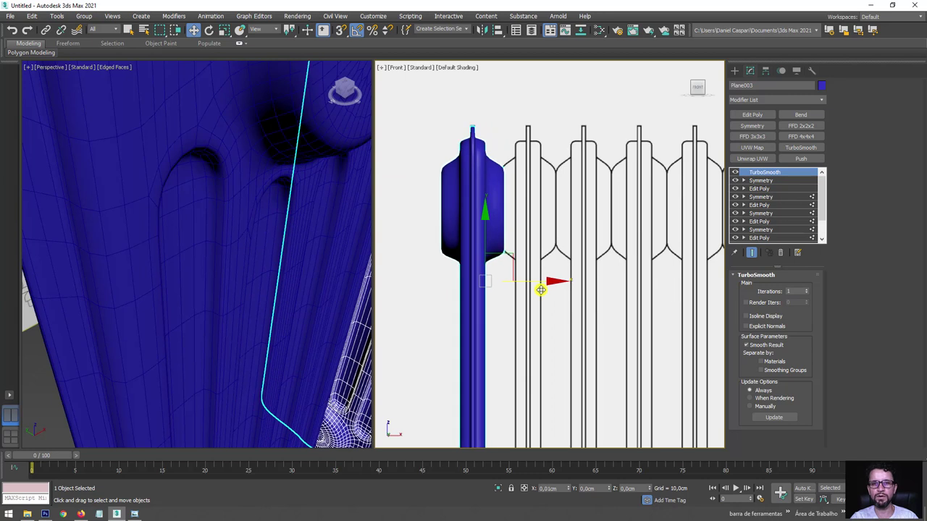
click(735, 173)
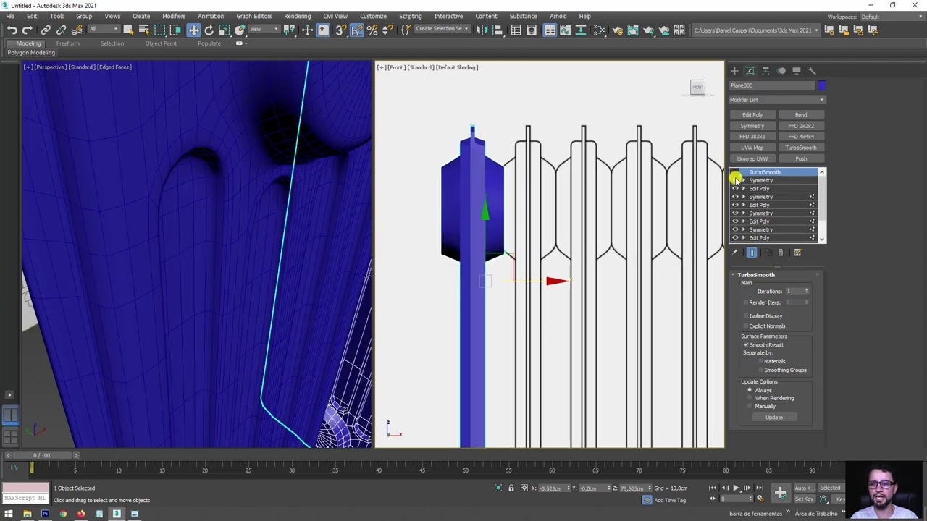
click(758, 180)
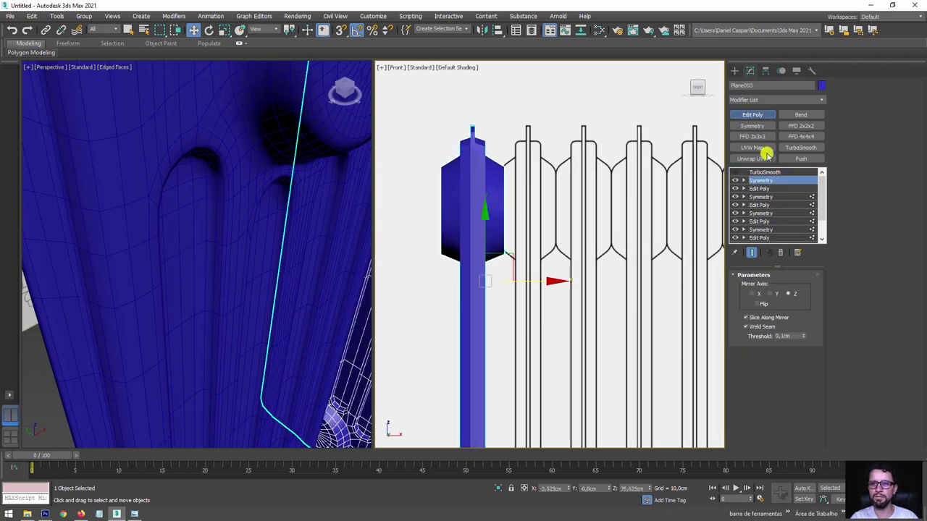
click(752, 115)
click(797, 351)
click(491, 262)
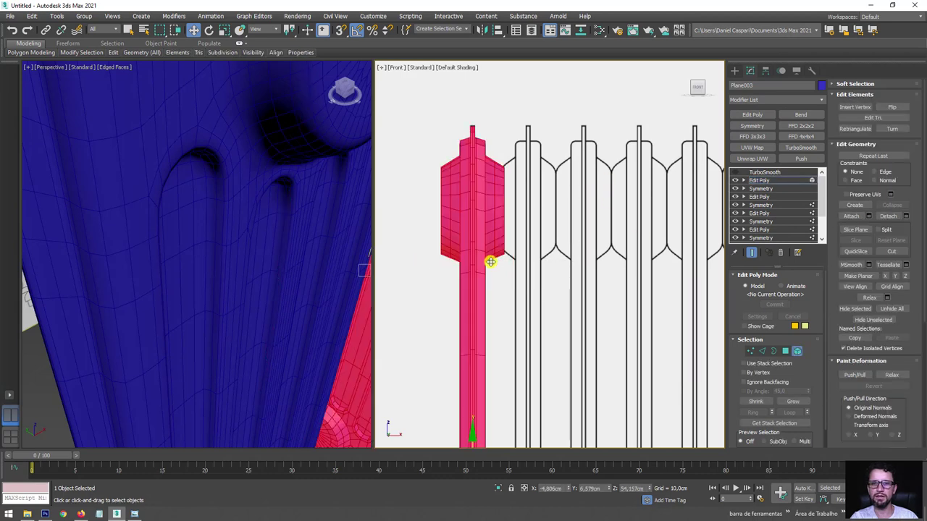
key(r)
scroll(529, 163, down, 3)
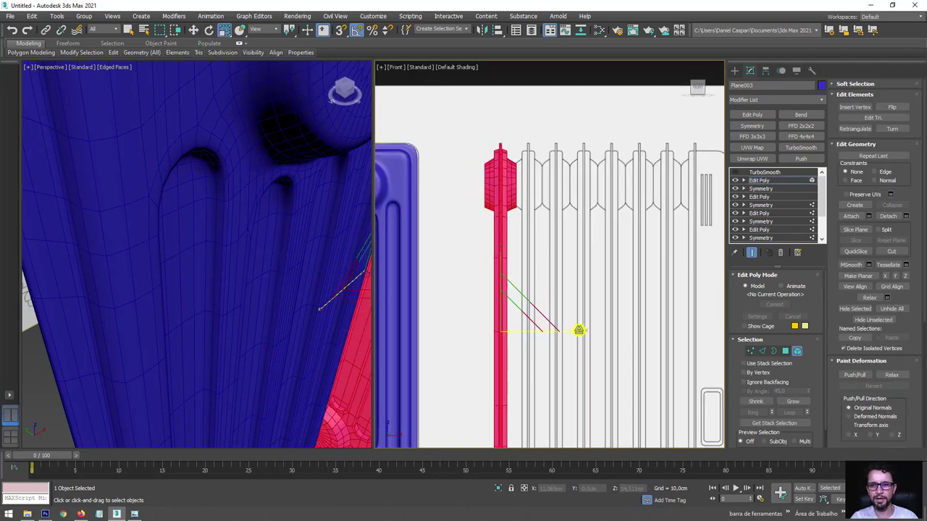
drag(579, 331, 575, 331)
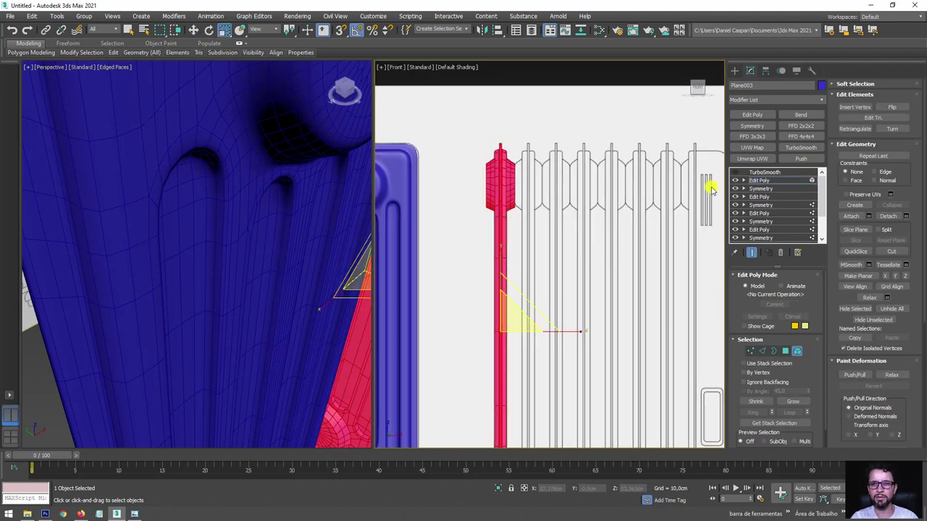
Step: Delete the TurboSmooth modifier from the edge-on fin
click(761, 177)
middle_drag(645, 207, 590, 213)
click(757, 173)
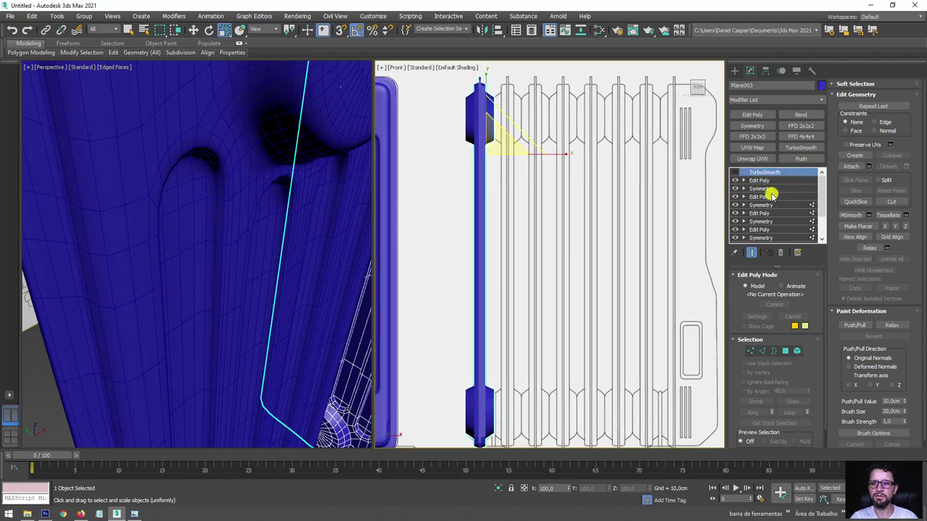
click(780, 253)
Step: Shift-drag the fin to clone it into a row of seven evenly spaced fins
key(w)
middle_drag(535, 160, 543, 176)
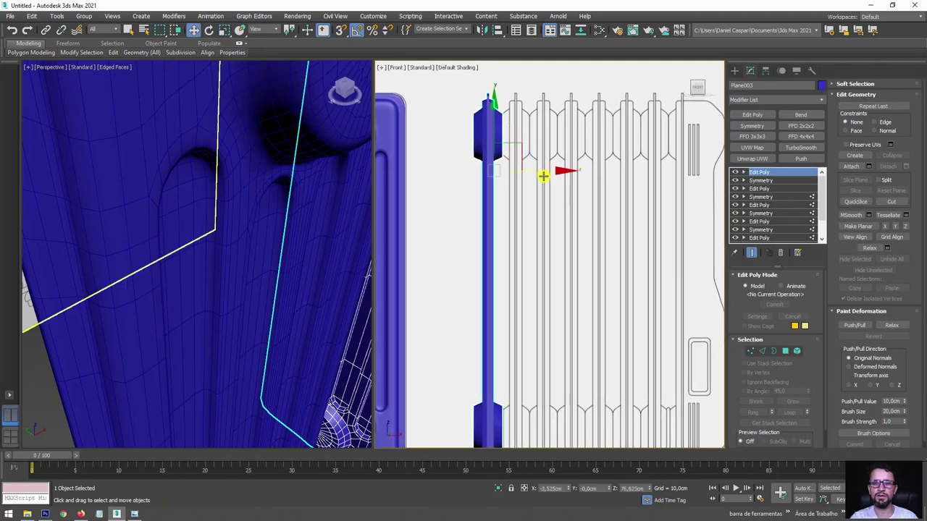
mouse_move(542, 171)
shift+mouse_down()
mouse_move(576, 171)
mouse_move(570, 176)
shift+mouse_up()
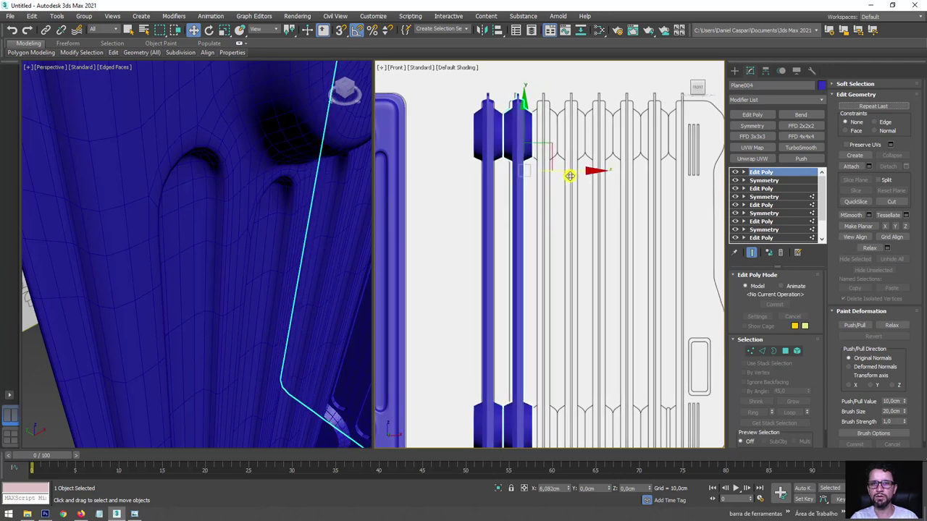
shift+drag(570, 176, 522, 170)
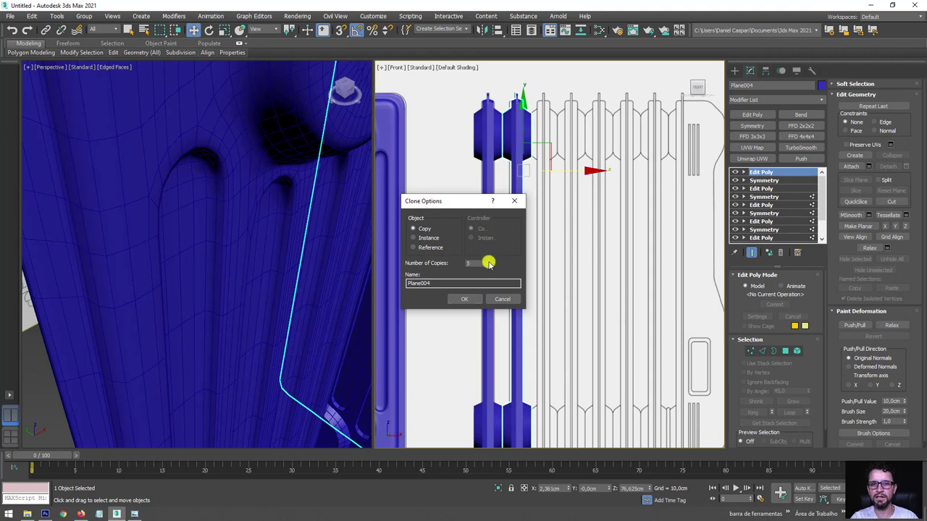
key(Return)
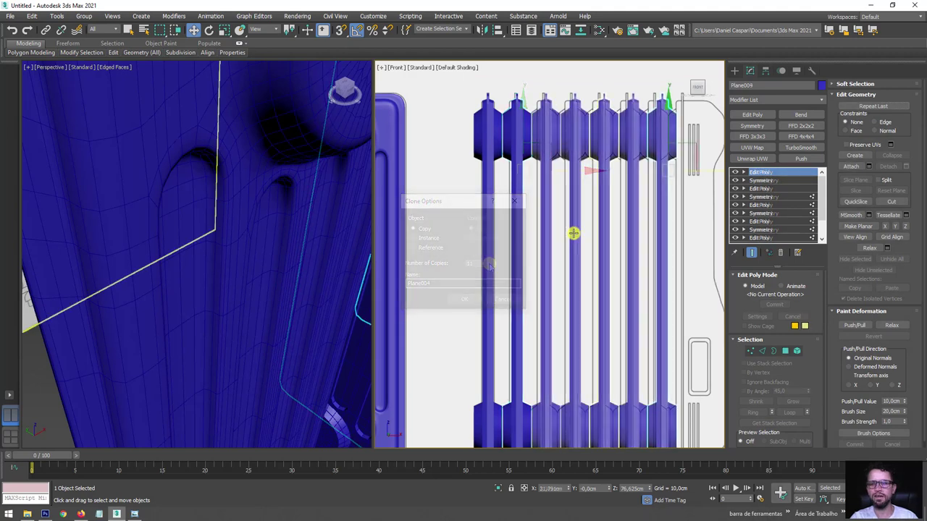
scroll(583, 239, down, 3)
Step: Add one TurboSmooth at 1 iteration to all seven fins and check them in Perspective
key(p)
alt+middle_drag(592, 242, 706, 418)
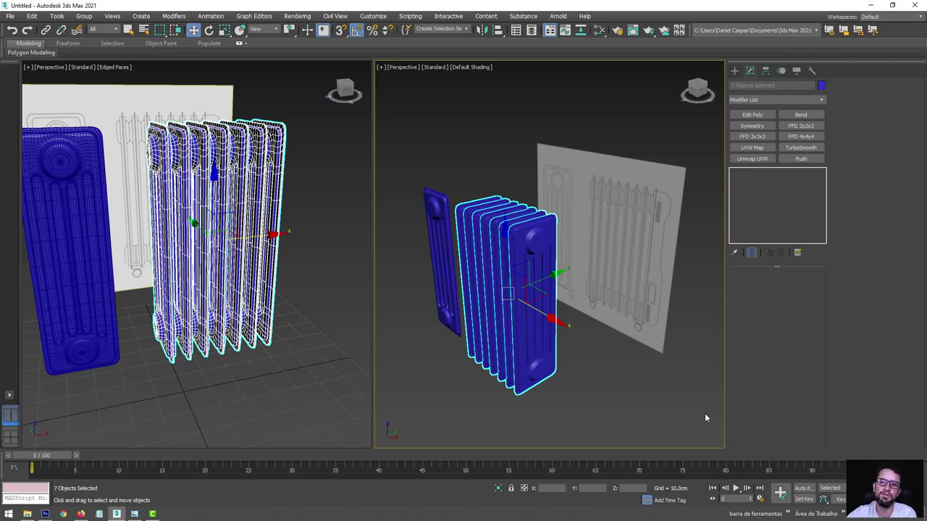
click(809, 150)
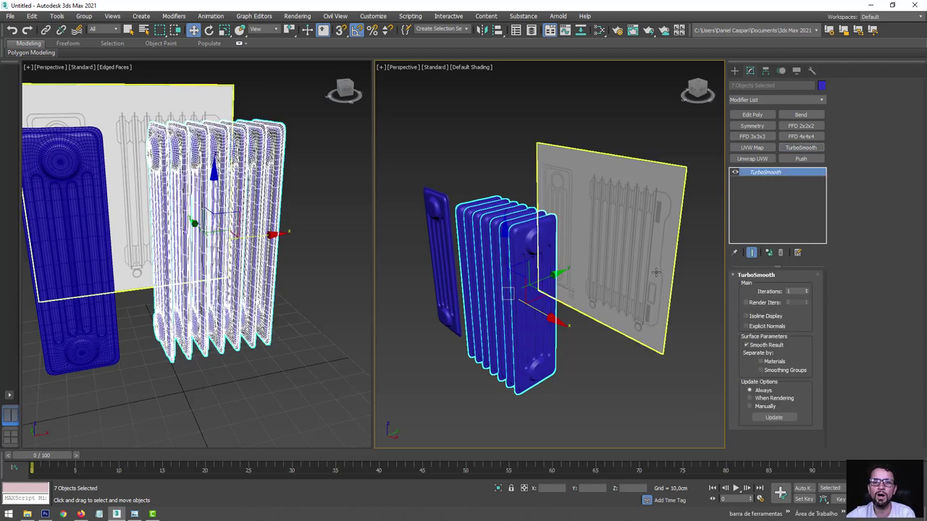
alt+middle_drag(598, 377, 637, 386)
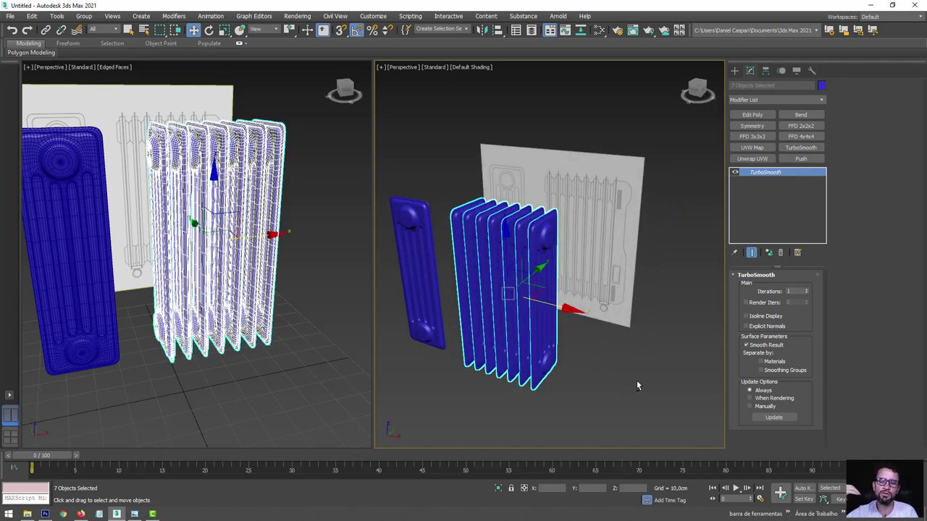